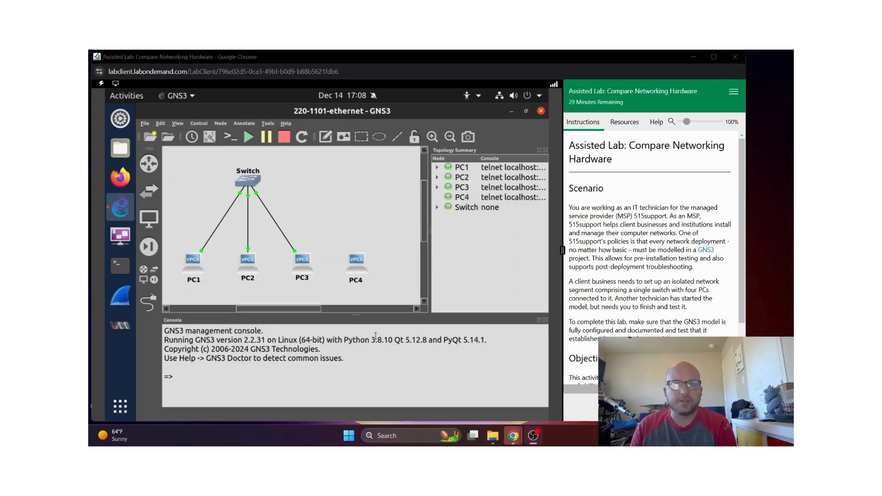
pyautogui.click(293, 308)
pyautogui.moveTo(294, 309); pyautogui.dragTo(291, 308)
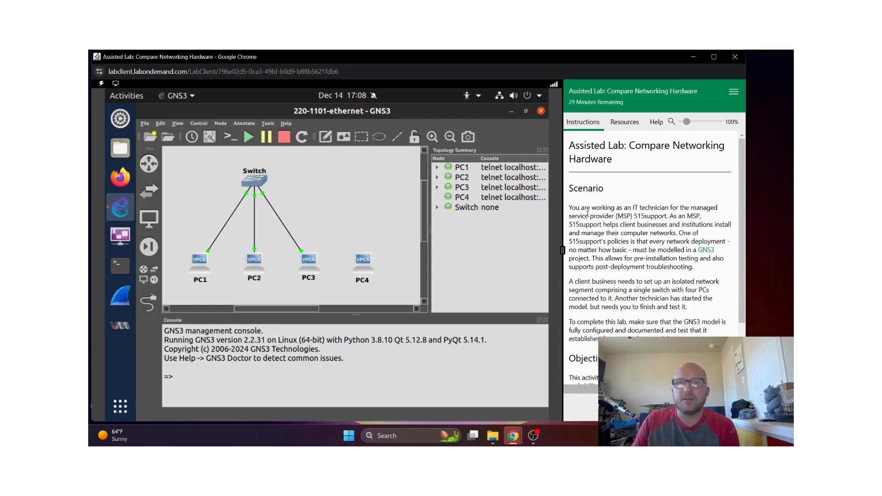
pyautogui.moveTo(575, 218); pyautogui.dragTo(606, 216)
pyautogui.click(663, 248)
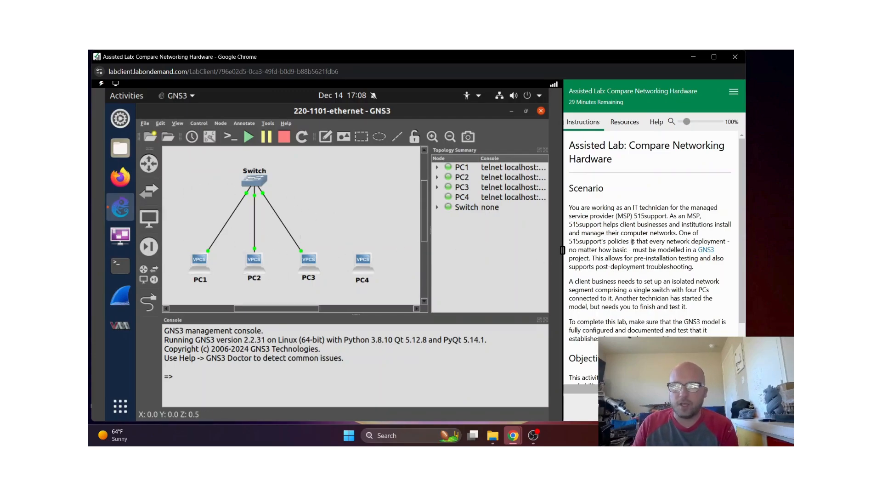
# - Advance the lab instructions to the Open GNS3 project page and mark the tasks through step 2 as complete
pyautogui.scroll(-2, 626, 255)
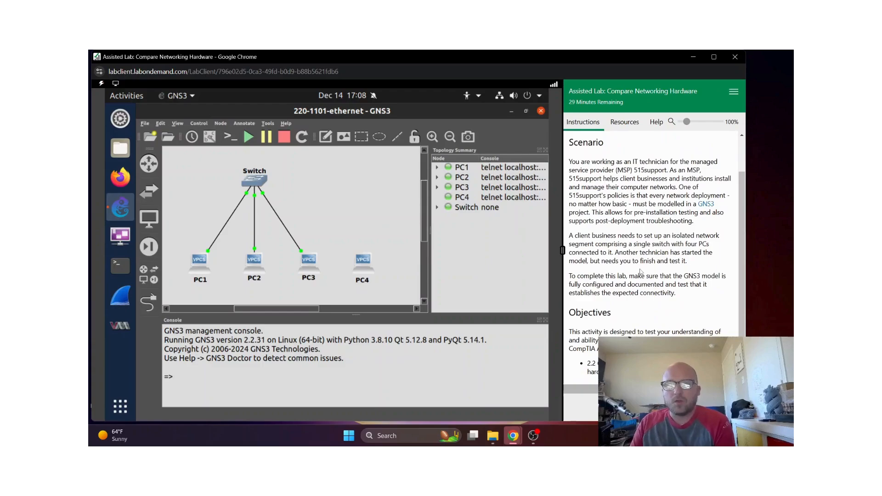
pyautogui.click(728, 407)
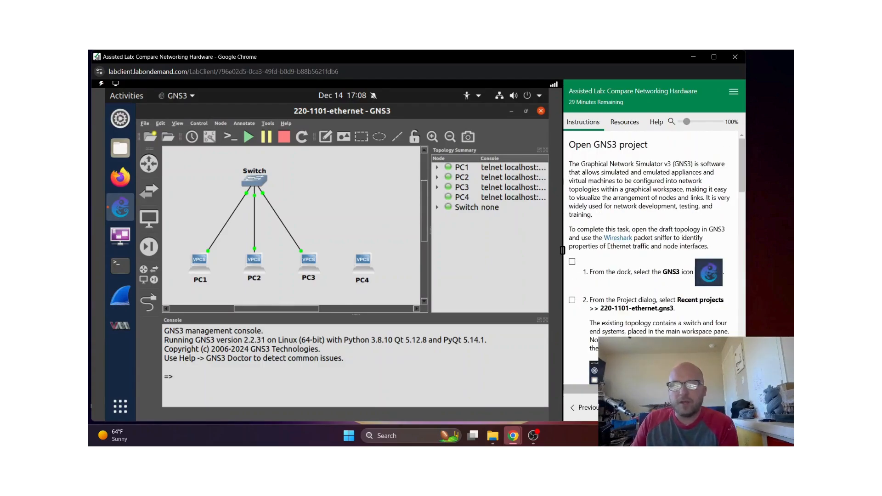
pyautogui.scroll(-2, 648, 262)
pyautogui.click(572, 208)
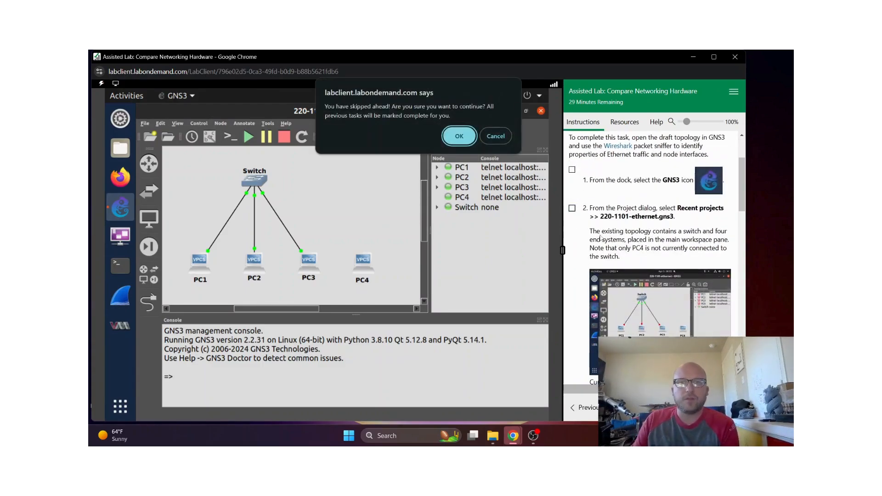
pyautogui.click(458, 136)
# - Switch the lab environment to full-screen display
pyautogui.click(115, 83)
pyautogui.click(124, 95)
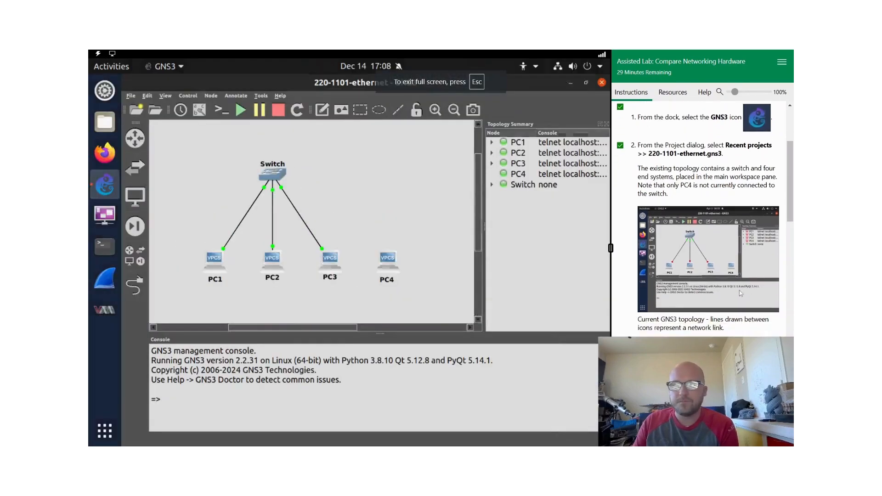
# - Start an Ethernet packet capture on the link between PC1 and the switch, with the capture visualization program enabled
pyautogui.scroll(-1, 709, 301)
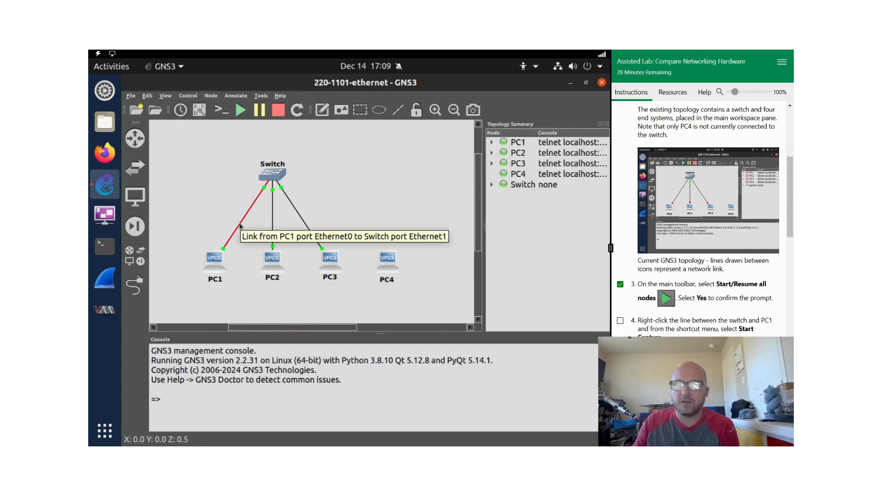
pyautogui.rightClick(240, 226)
pyautogui.click(252, 233)
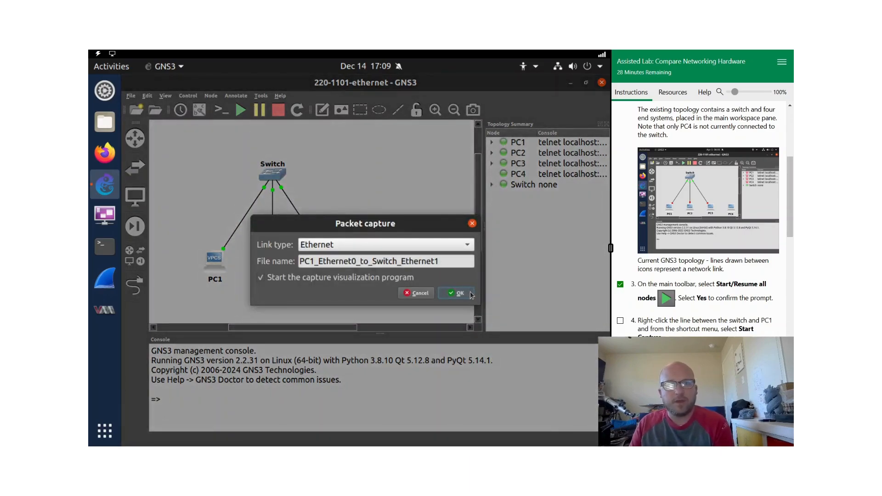
pyautogui.click(459, 293)
# - Mark the lab tasks through step 6 as complete and open PC1's console from the GNS3 topology
pyautogui.scroll(-2, 706, 286)
pyautogui.scroll(-2, 706, 286)
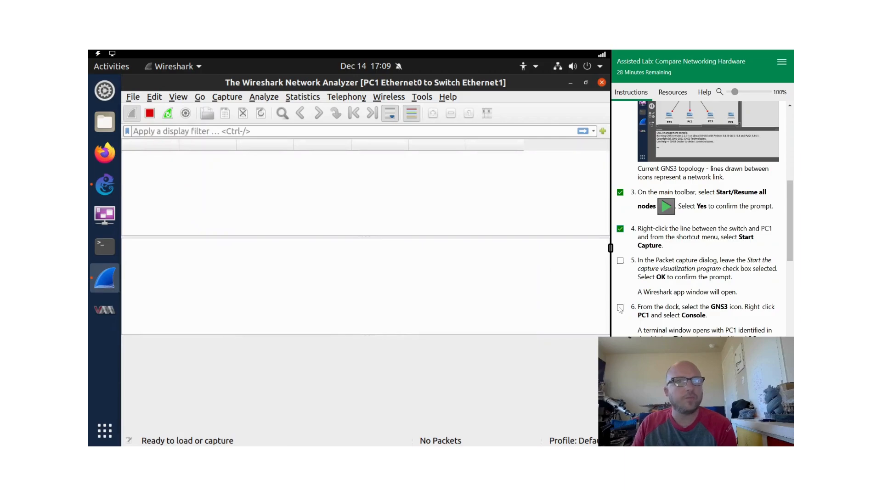
pyautogui.click(620, 308)
pyautogui.click(106, 186)
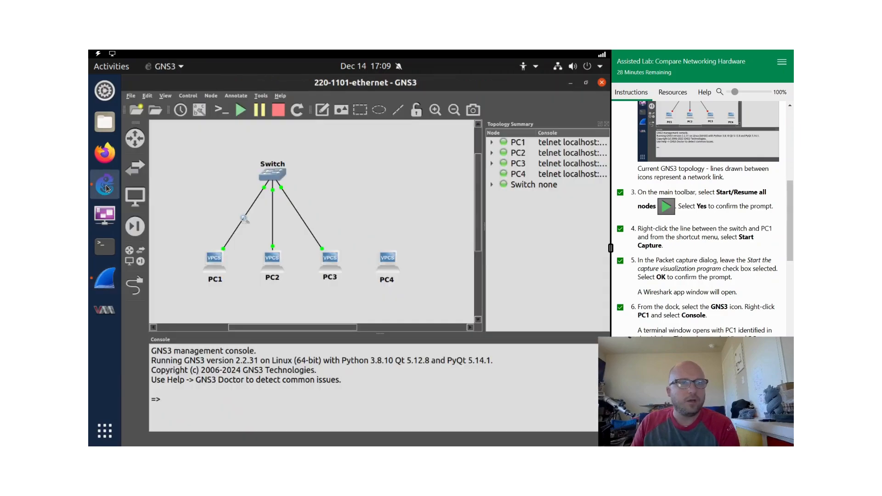
pyautogui.scroll(-4, 707, 292)
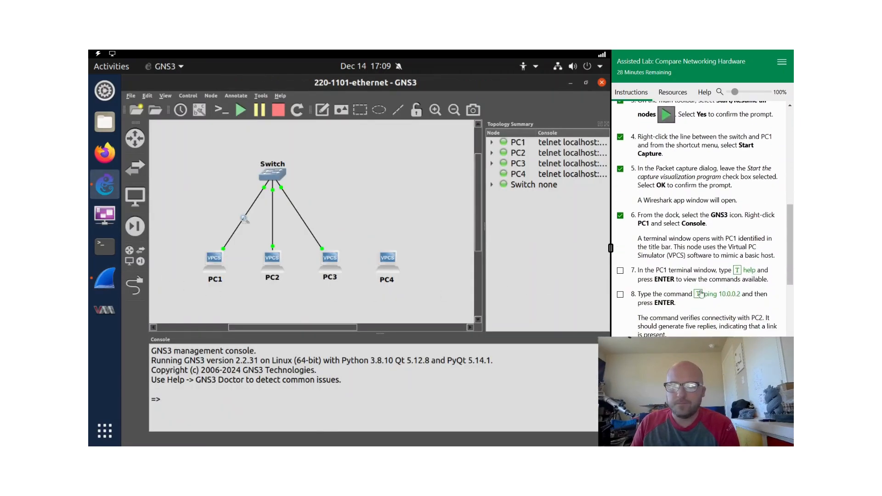
pyautogui.rightClick(216, 266)
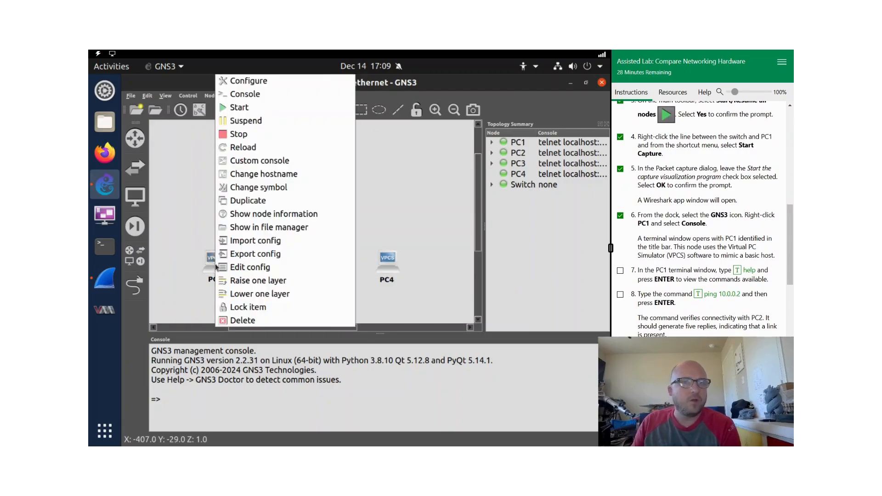
pyautogui.click(257, 96)
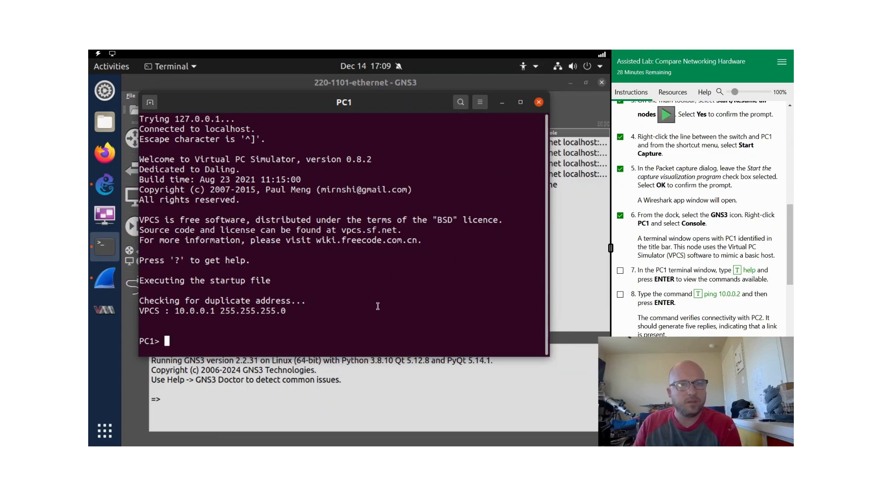
# - Run the help command in the PC1 console and review the available commands
pyautogui.click(749, 271)
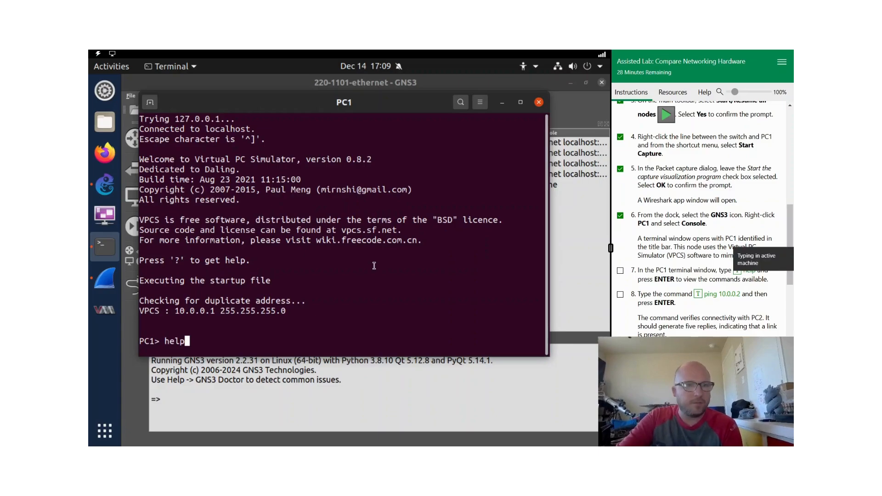
pyautogui.press('Return')
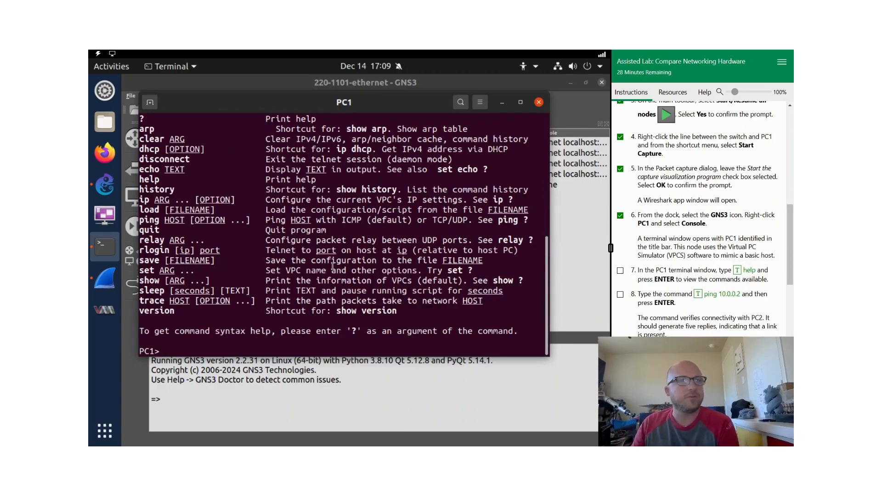
pyautogui.scroll(1, 369, 272)
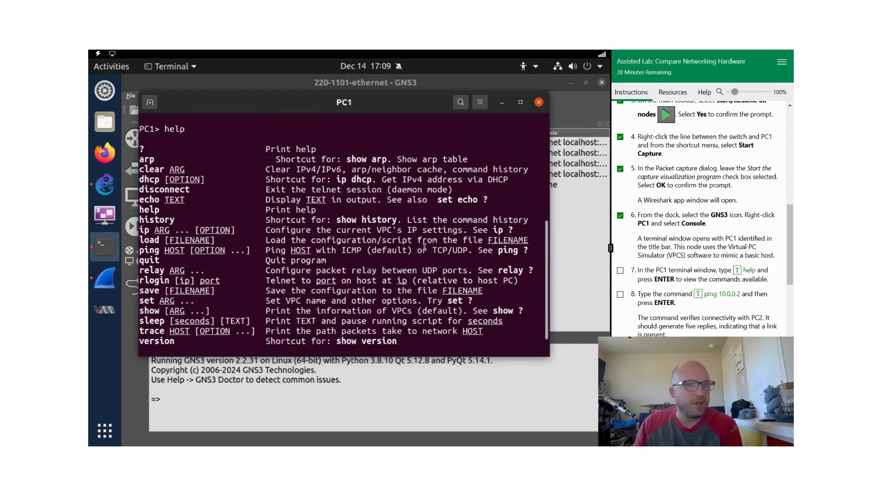
pyautogui.scroll(-1, 425, 247)
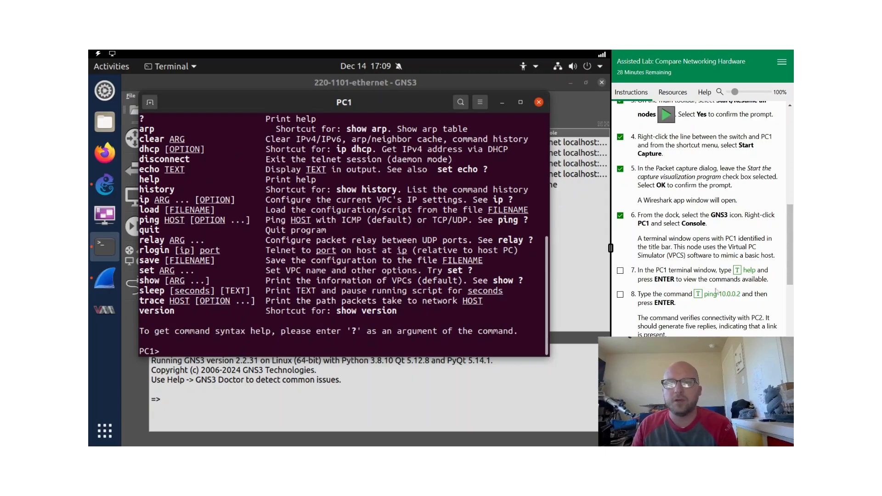
# - Ping 10.0.0.2 from the PC1 console and mark the lab tasks through step 10 as complete
pyautogui.click(717, 294)
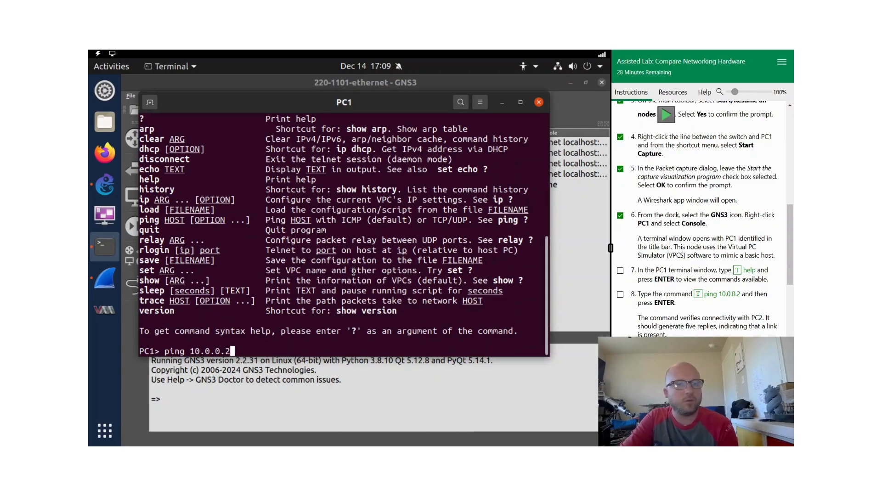
pyautogui.press('Return')
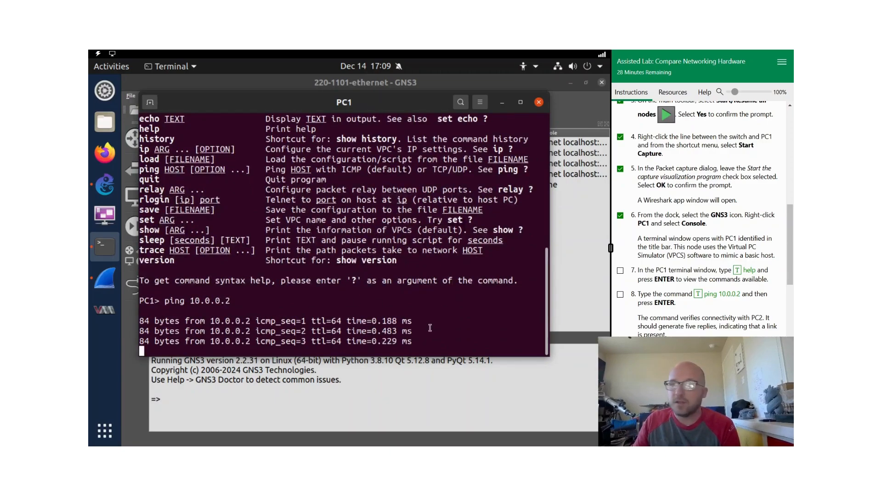
pyautogui.click(620, 295)
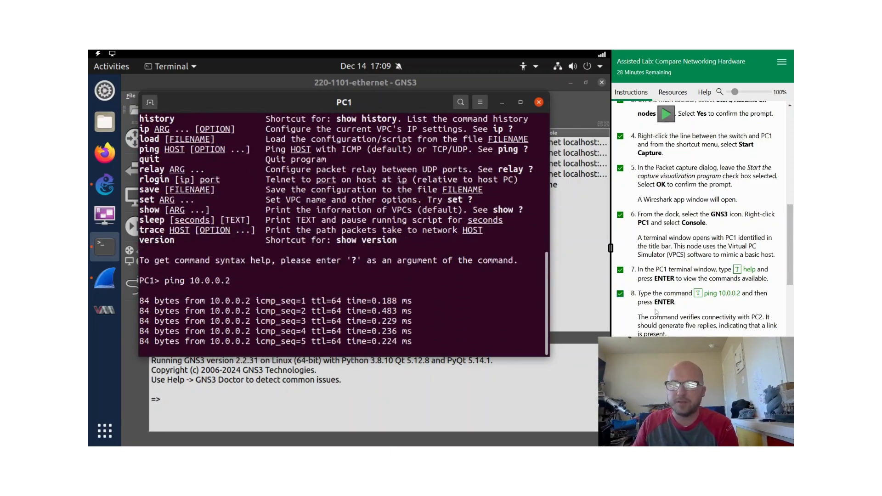
pyautogui.scroll(-3, 623, 294)
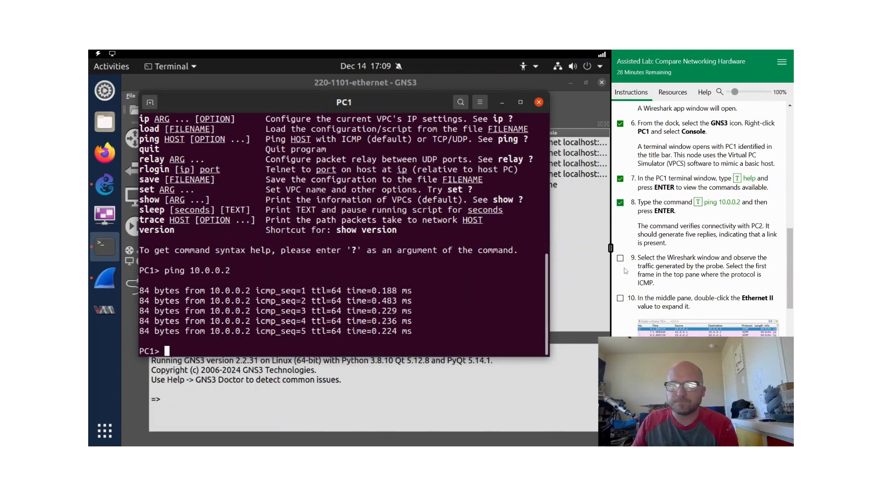
pyautogui.click(620, 298)
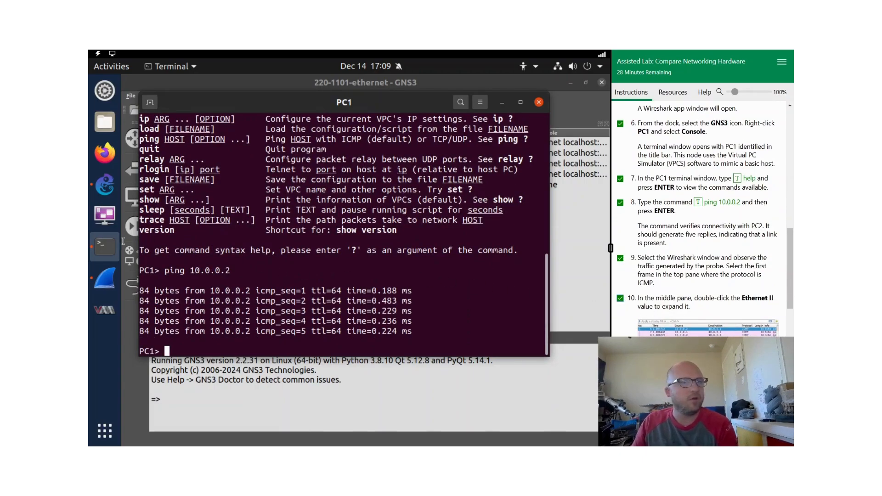
# - Switch to Wireshark, select the first ICMP frame in the capture and expand its Ethernet II details
pyautogui.click(105, 278)
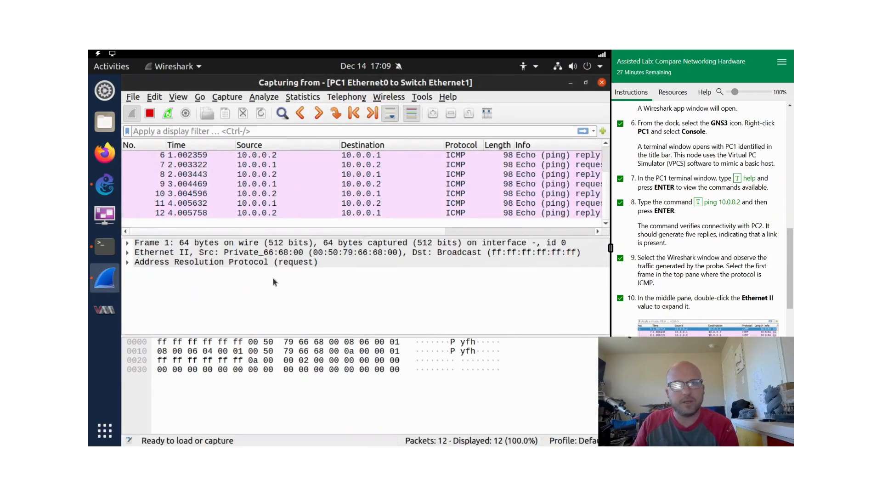
pyautogui.scroll(2, 380, 223)
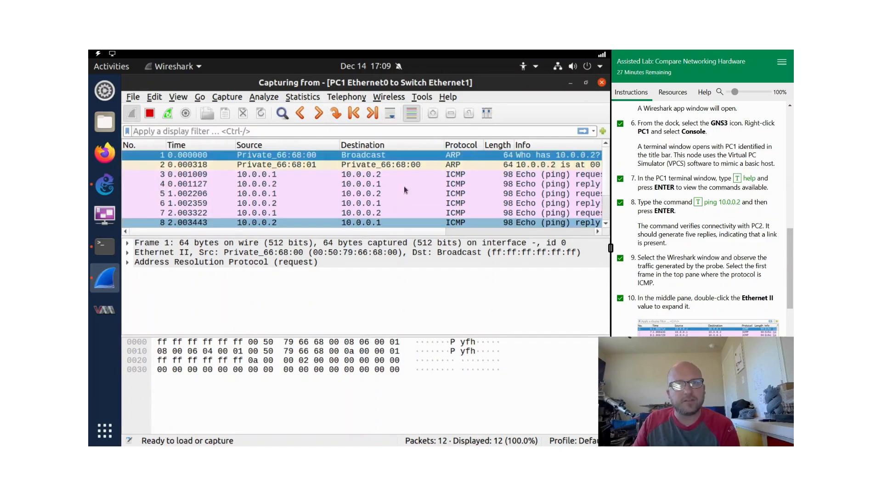
pyautogui.click(454, 175)
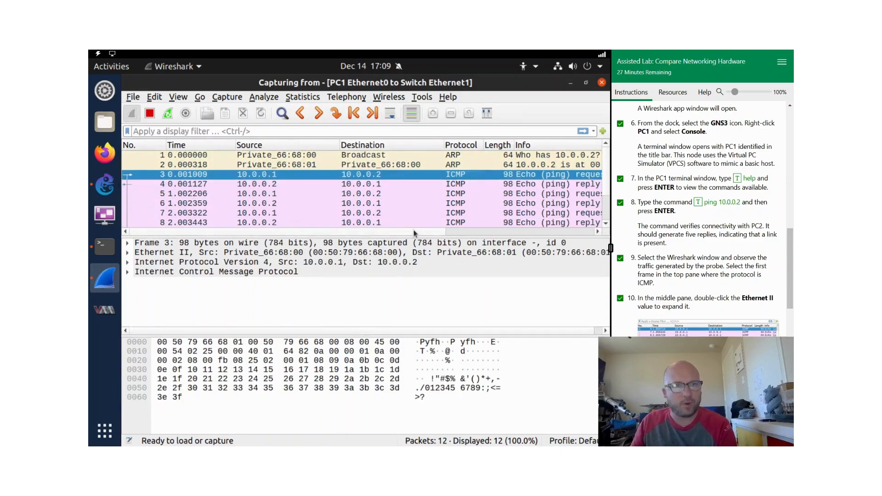
pyautogui.click(222, 252)
pyautogui.doubleClick(222, 253)
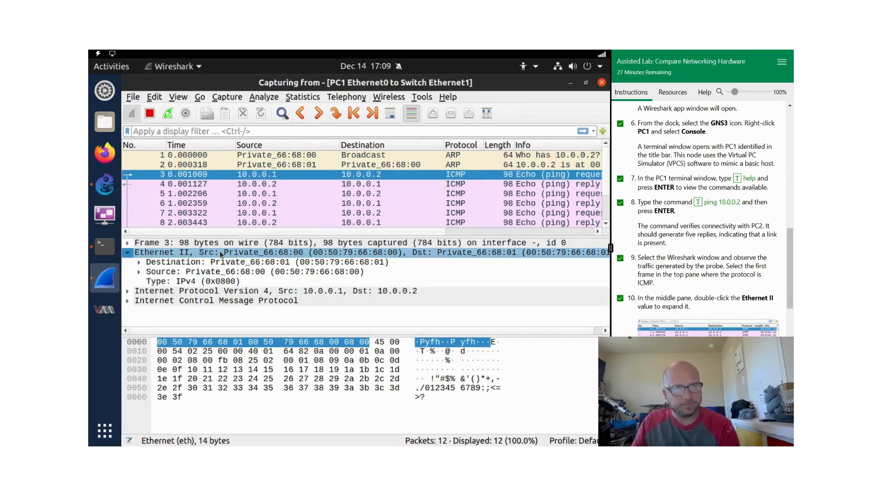
# - Answer question 11 on the source and destination address type with MAC, score it and mark the task complete
pyautogui.scroll(-3, 721, 294)
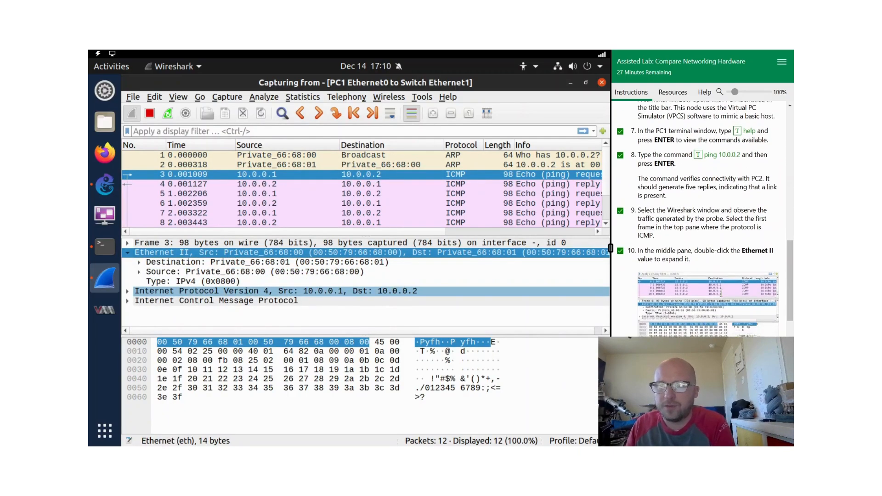
pyautogui.scroll(-1, 721, 294)
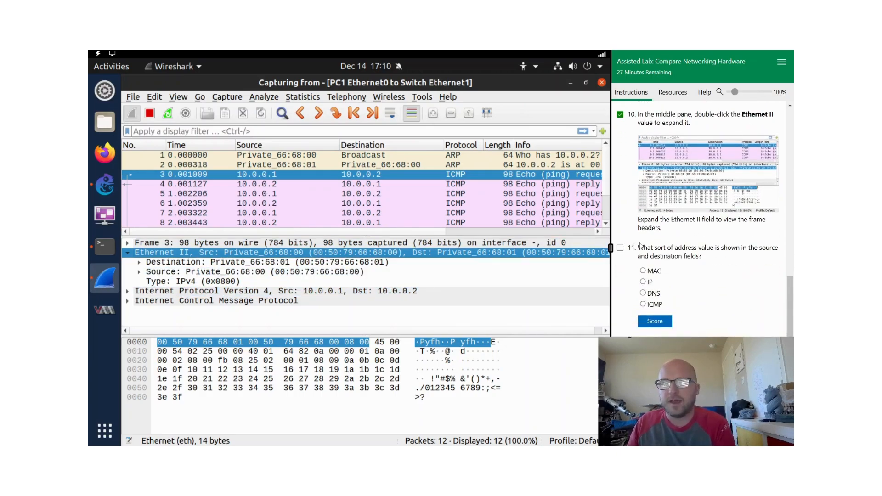
pyautogui.moveTo(638, 247); pyautogui.dragTo(751, 249)
pyautogui.click(743, 259)
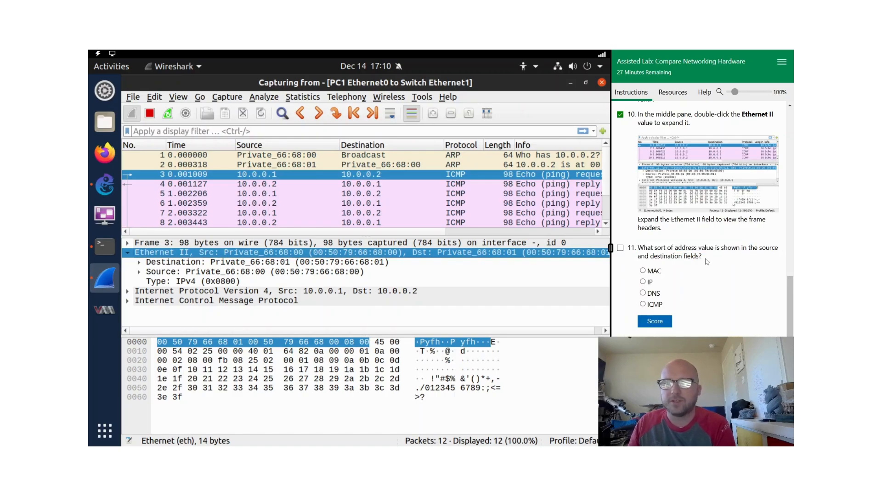
pyautogui.moveTo(708, 258); pyautogui.dragTo(637, 251)
pyautogui.click(626, 259)
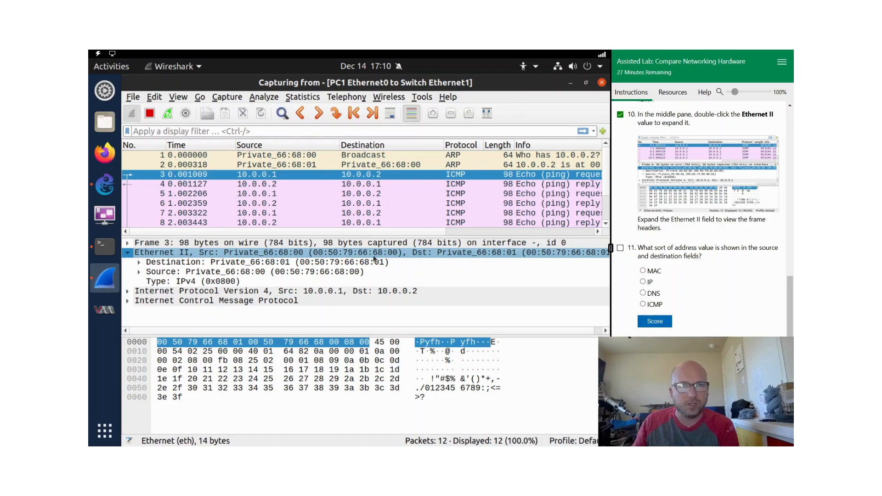
pyautogui.click(643, 271)
pyautogui.click(661, 325)
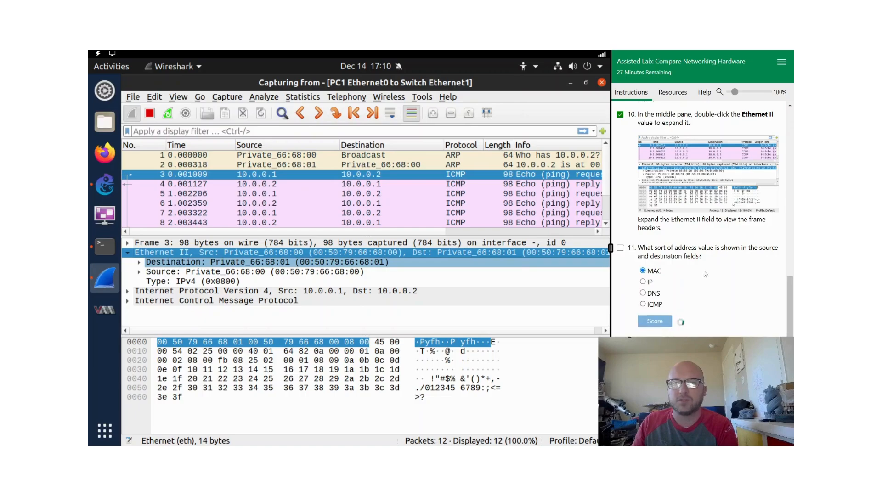
pyautogui.click(620, 248)
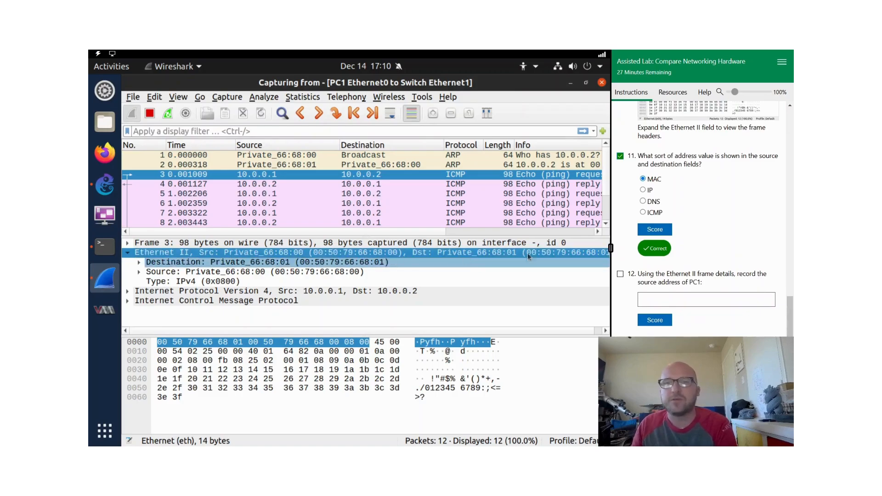
# - Answer question 12 with PC1's source address 00:50:79:66:68:00 and score it
pyautogui.scroll(-1, 723, 253)
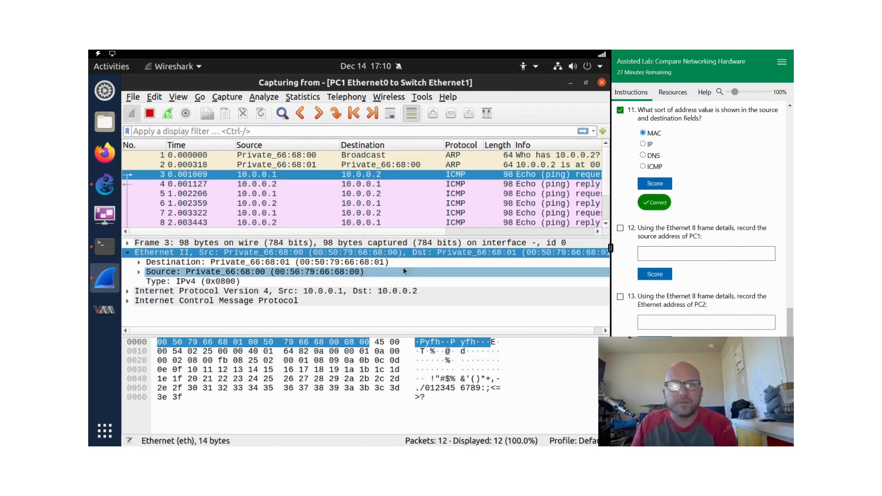
pyautogui.click(656, 252)
pyautogui.write('0')
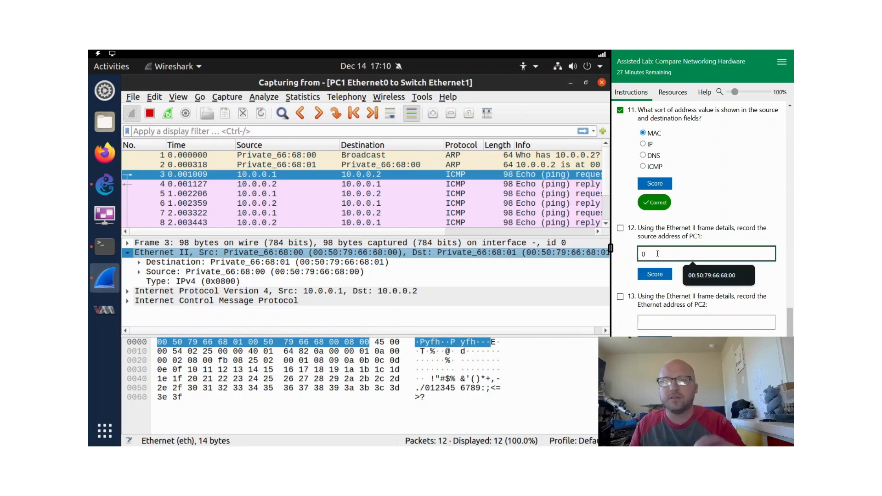
pyautogui.click(712, 276)
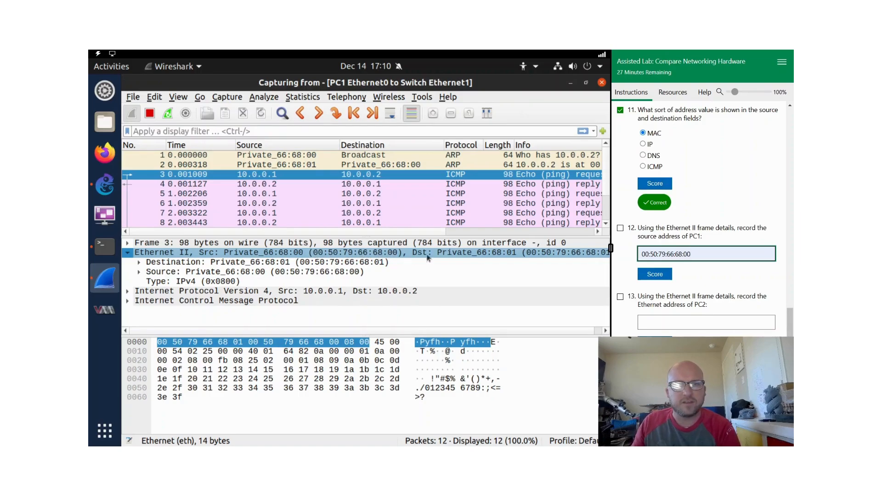
pyautogui.click(650, 275)
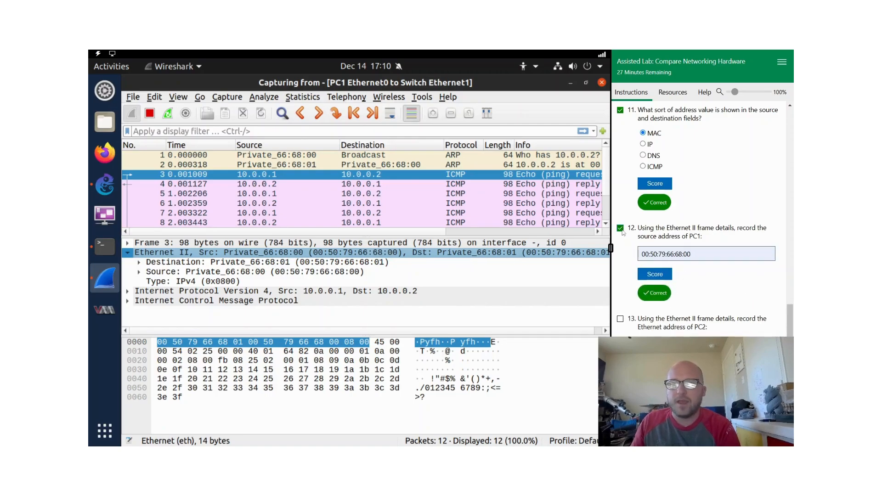
# - Answer question 13 with PC2's Ethernet address 00:50:79:66:68:01, score it and mark task 14 as complete
pyautogui.scroll(-2, 726, 249)
pyautogui.click(654, 269)
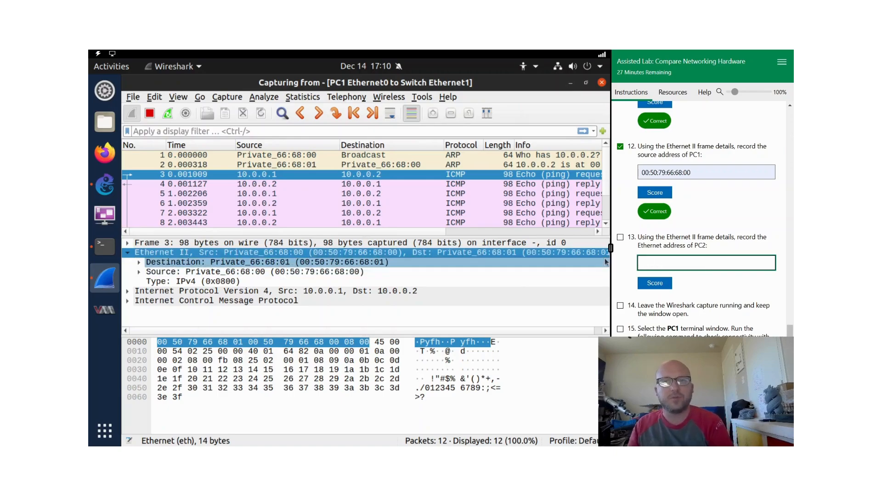
pyautogui.write('00:50:79:66:68:01')
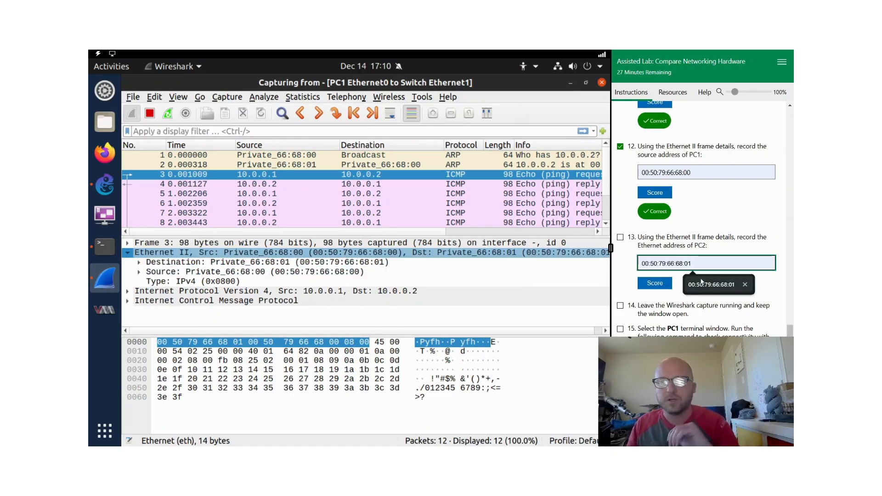
pyautogui.click(684, 283)
pyautogui.click(661, 283)
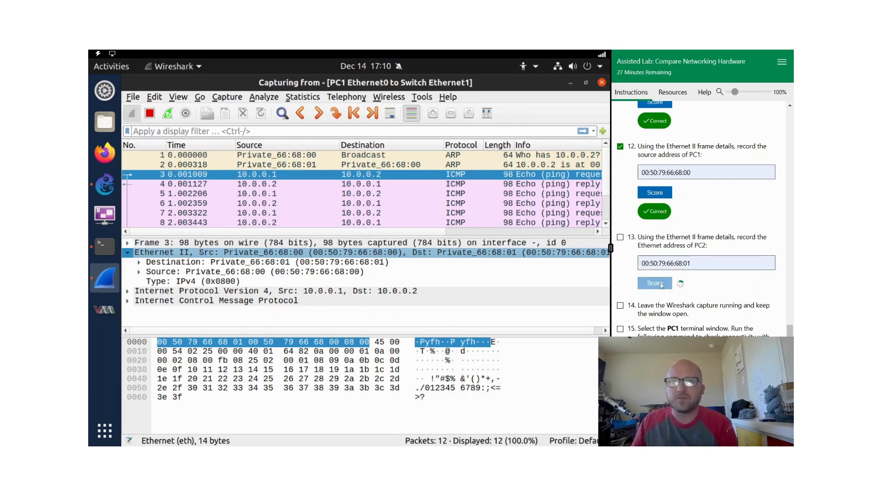
pyautogui.scroll(-1, 708, 259)
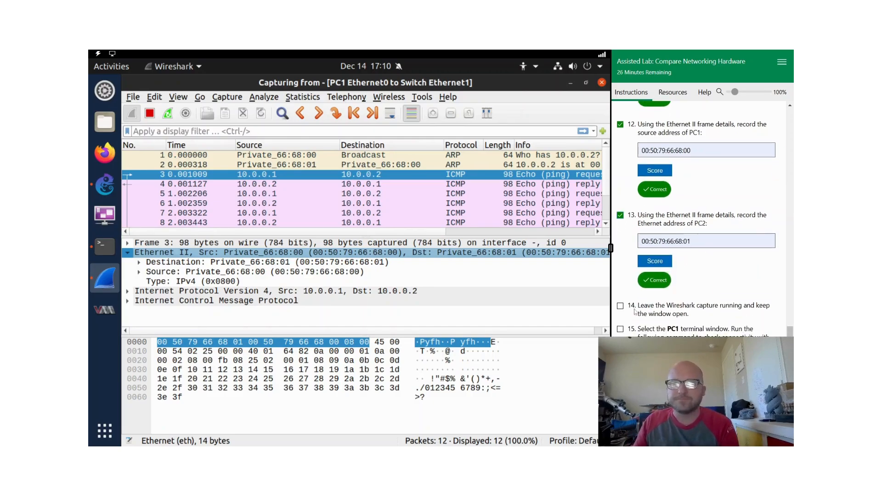
pyautogui.click(620, 305)
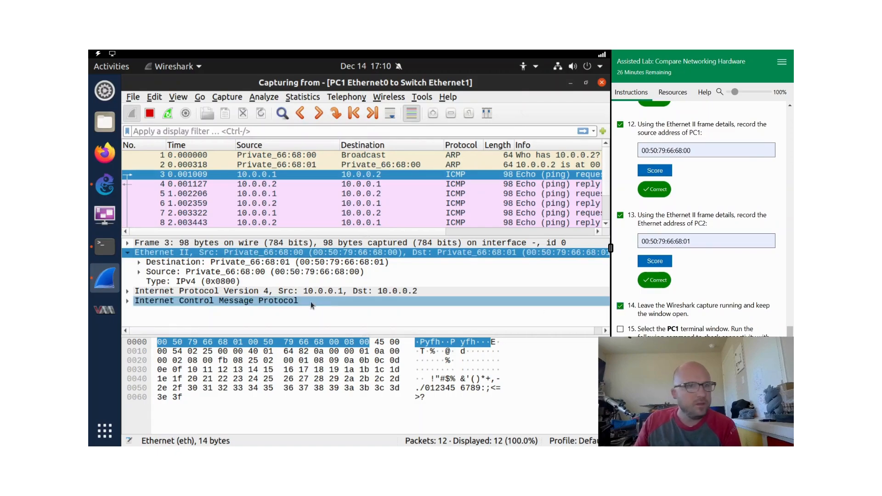
# - Check PC4 in the GNS3 topology, ping 10.0.0.4 from the PC1 console and mark task 15 as complete
pyautogui.click(105, 250)
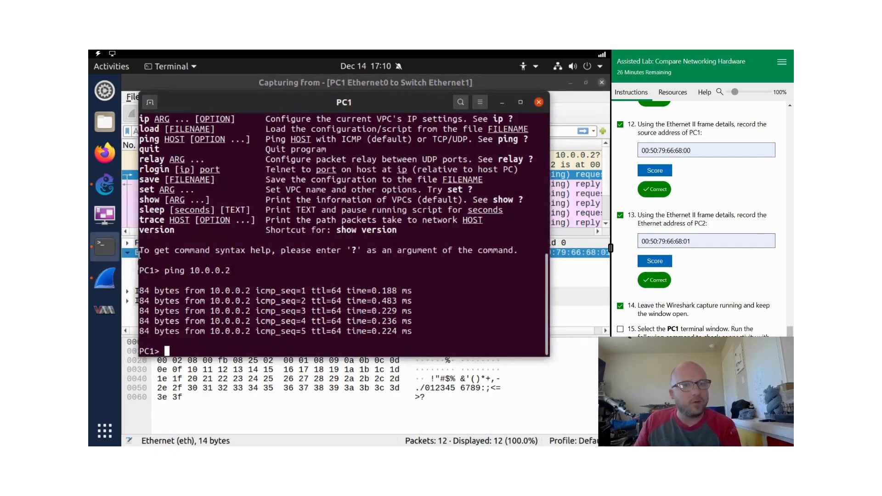
pyautogui.click(103, 188)
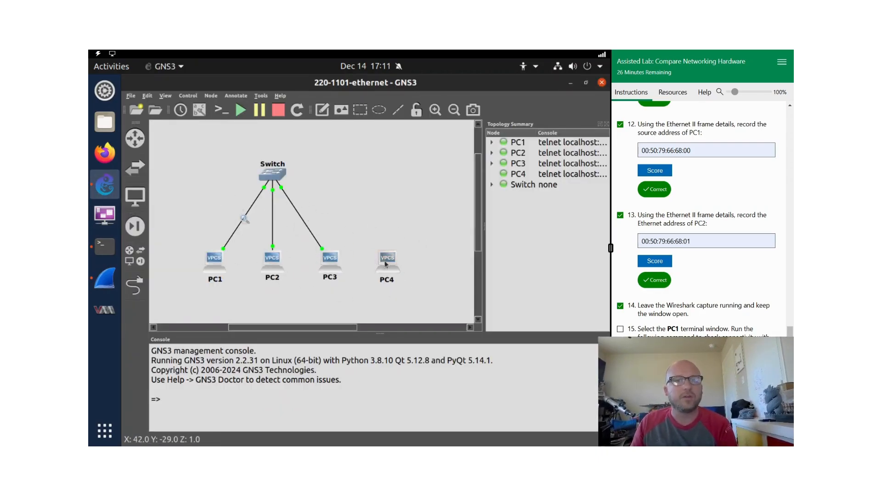
pyautogui.click(107, 247)
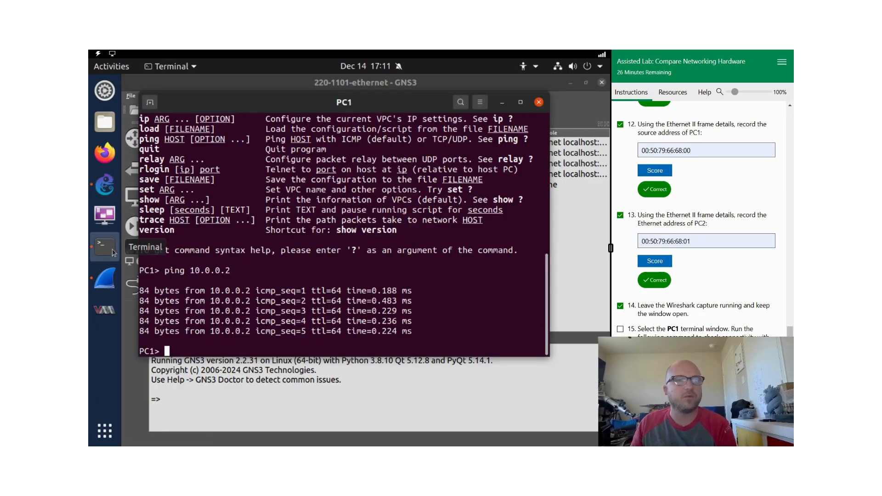
pyautogui.write('ping 10.0.0.4')
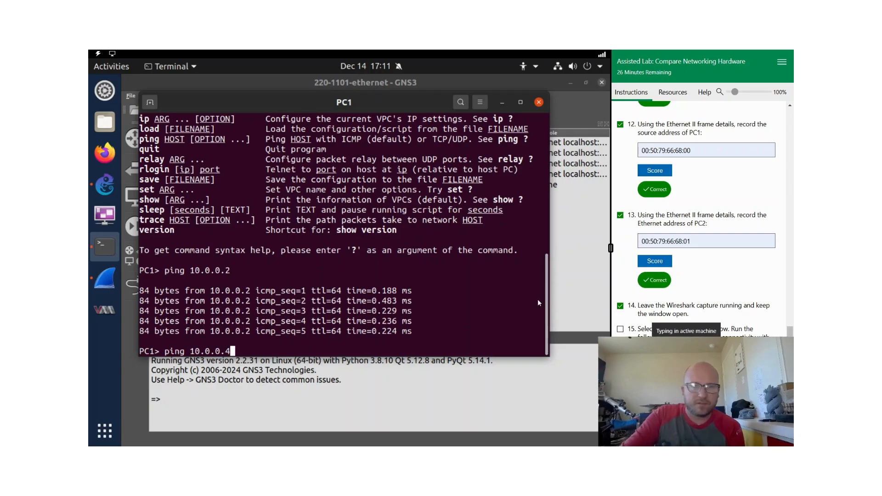
pyautogui.press('Return')
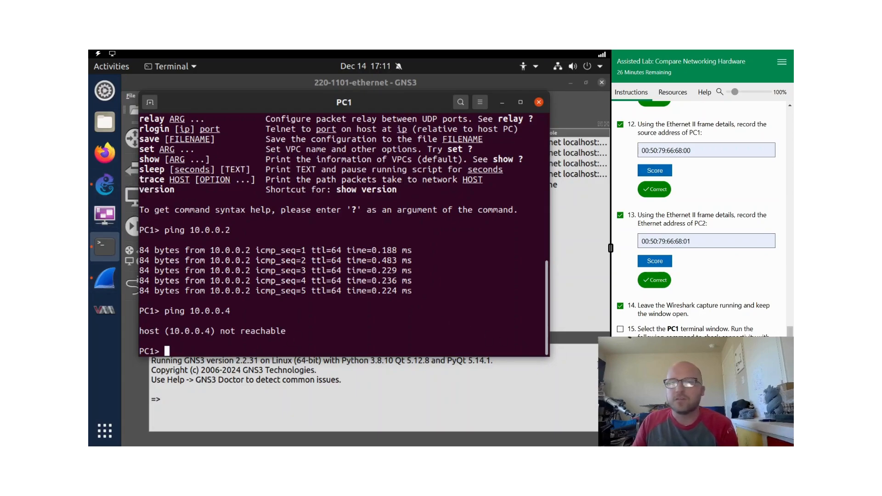
pyautogui.click(620, 329)
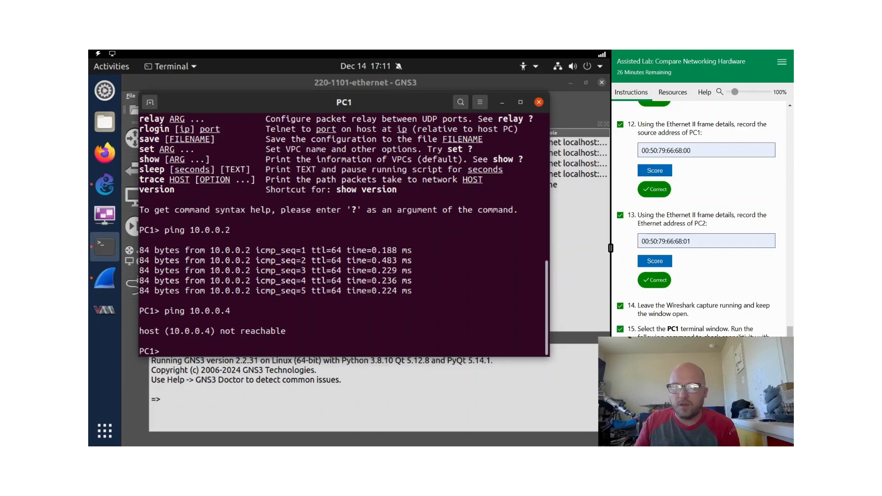
# - Advance to the Connect node exercise and, in GNS3, link PC4's Ethernet0 to the Switch's Ethernet0
pyautogui.click(767, 436)
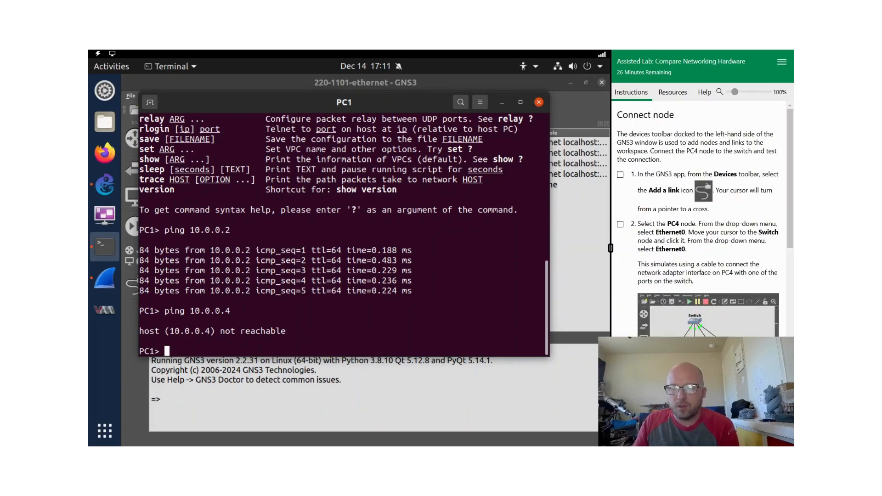
pyautogui.click(105, 186)
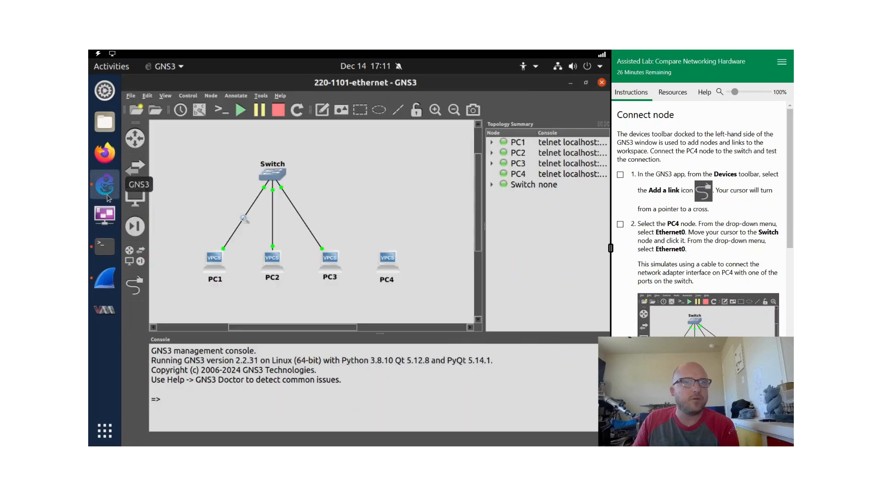
pyautogui.click(133, 287)
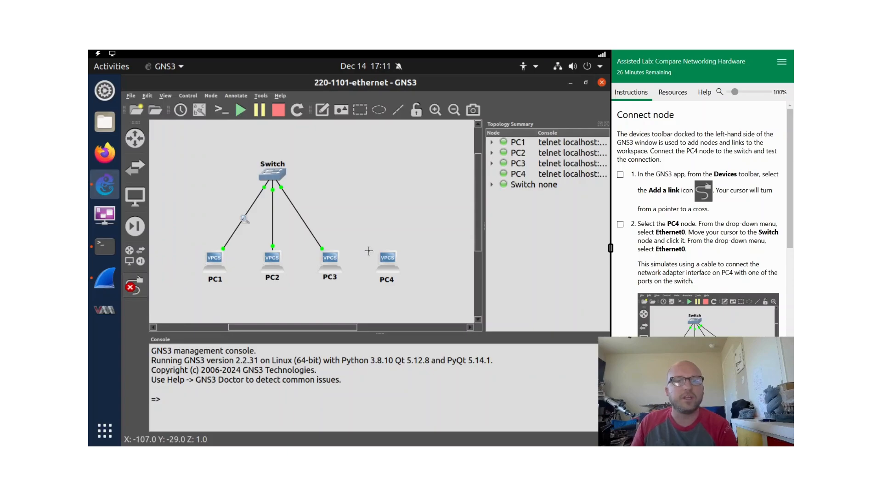
pyautogui.click(389, 258)
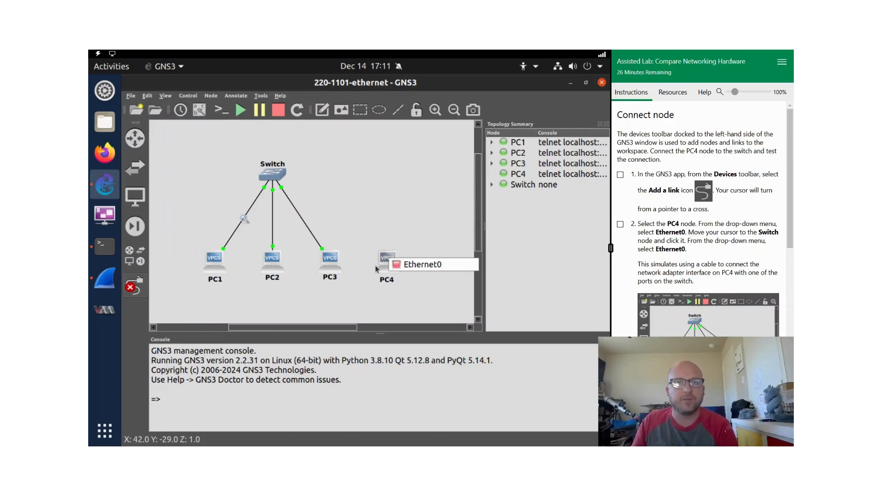
pyautogui.click(402, 264)
pyautogui.click(275, 173)
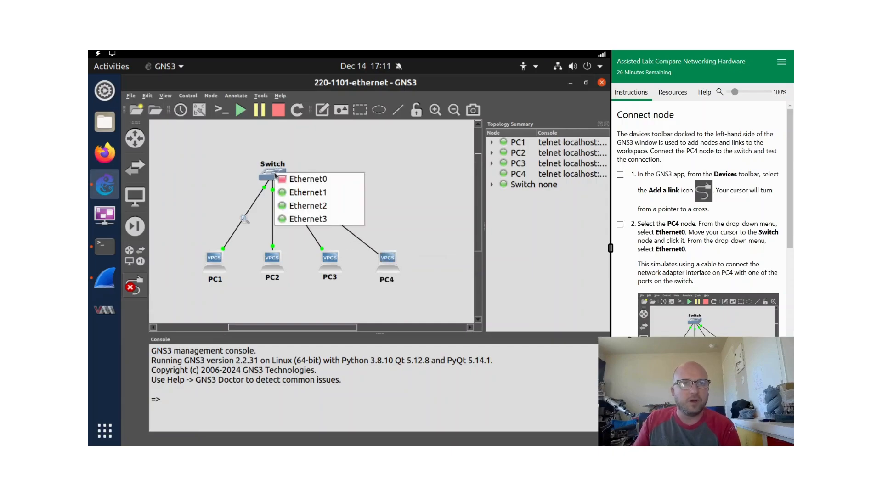
pyautogui.click(312, 182)
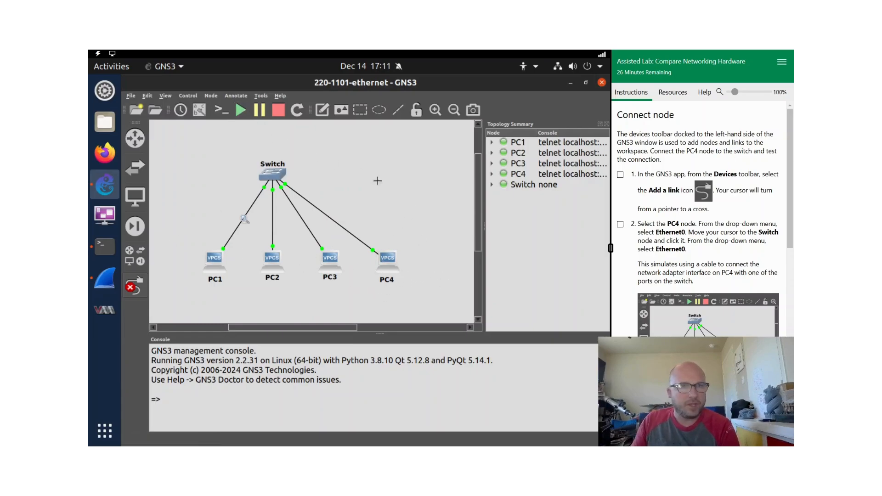
# - Mark the Connect node tasks through step 3 as complete and turn off the Add a link tool
pyautogui.scroll(-2, 753, 336)
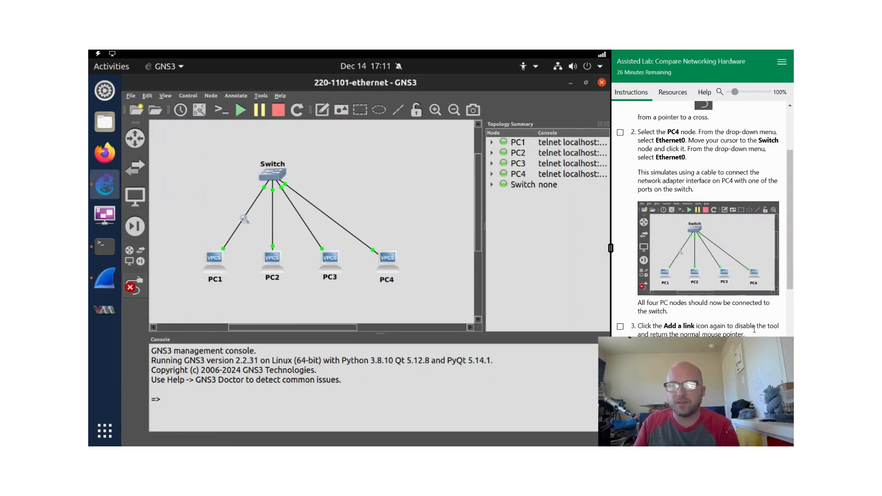
pyautogui.click(620, 327)
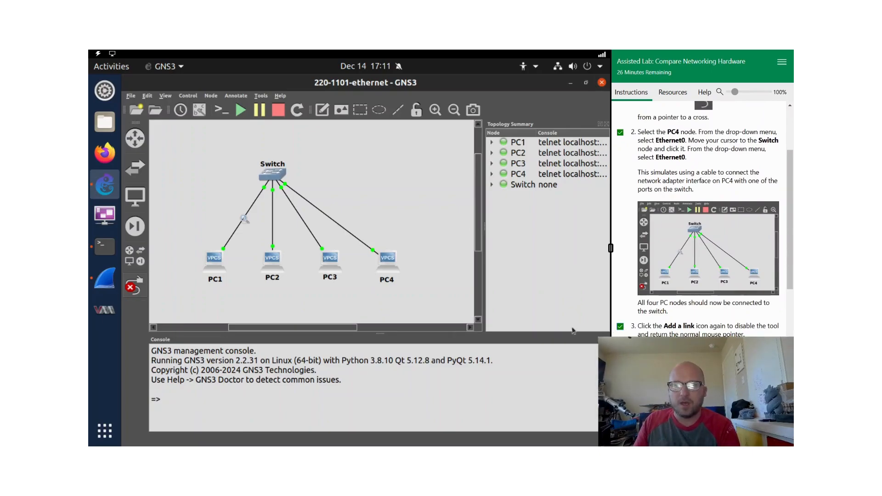
pyautogui.click(135, 285)
pyautogui.scroll(-1, 633, 304)
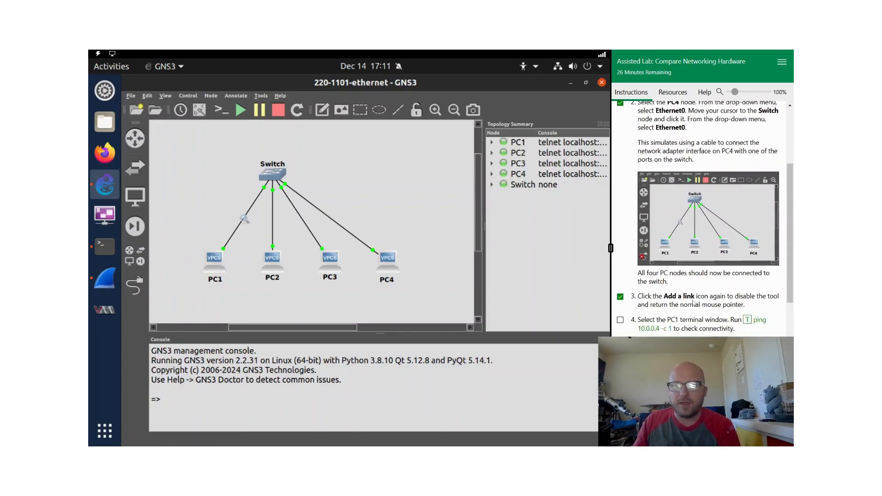
# - Run ping 10.0.0.4 -c 1 twice in the PC1 console and score the connection task
pyautogui.click(102, 253)
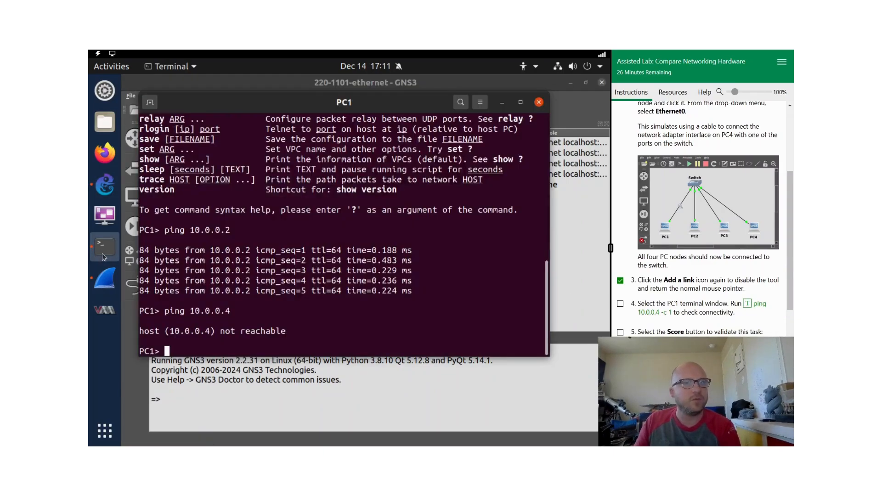
pyautogui.click(760, 305)
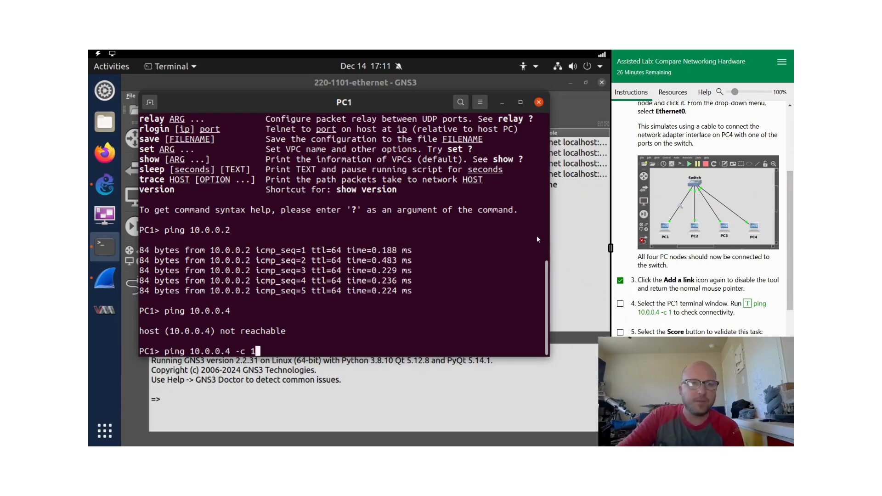
pyautogui.press('Return')
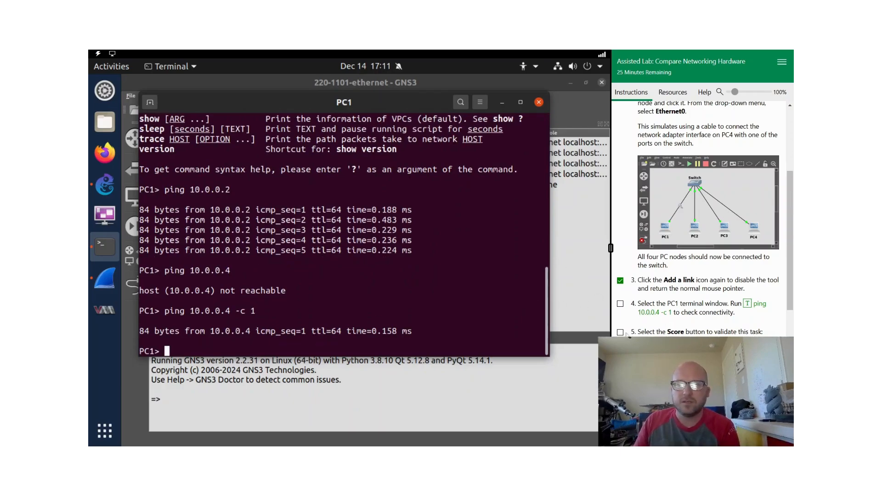
pyautogui.scroll(-3, 743, 305)
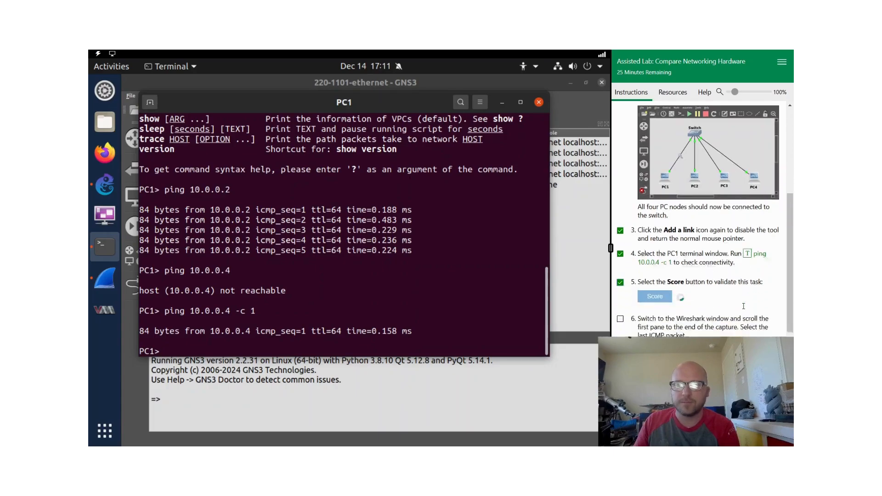
pyautogui.press('Up')
pyautogui.press('Return')
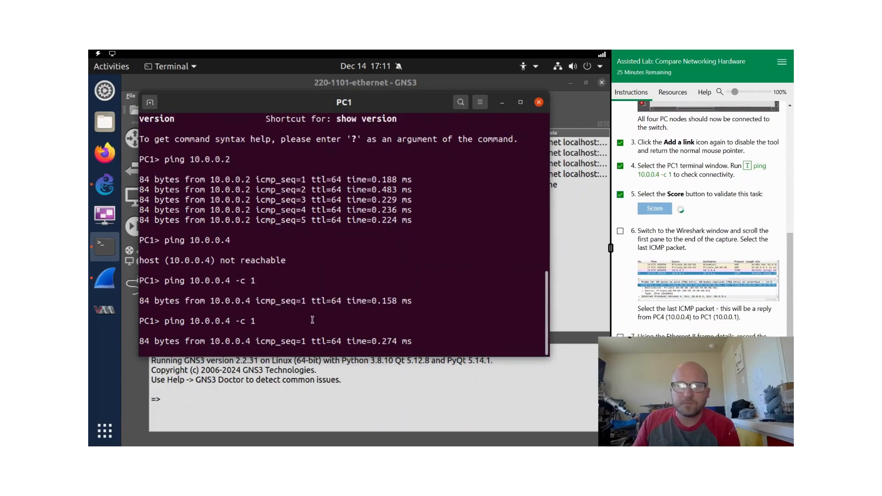
# - Switch to Wireshark and select the last ICMP packet, the reply from 10.0.0.4 to 10.0.0.1
pyautogui.click(107, 284)
pyautogui.scroll(-5, 433, 211)
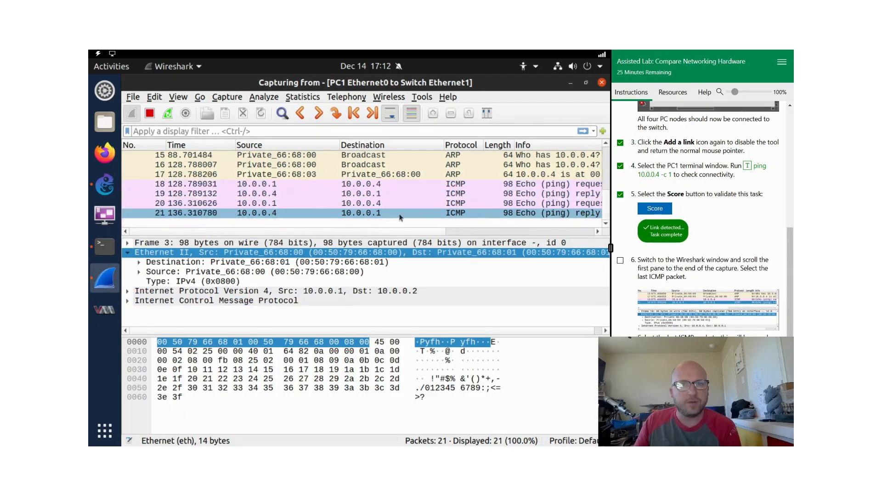
pyautogui.click(385, 214)
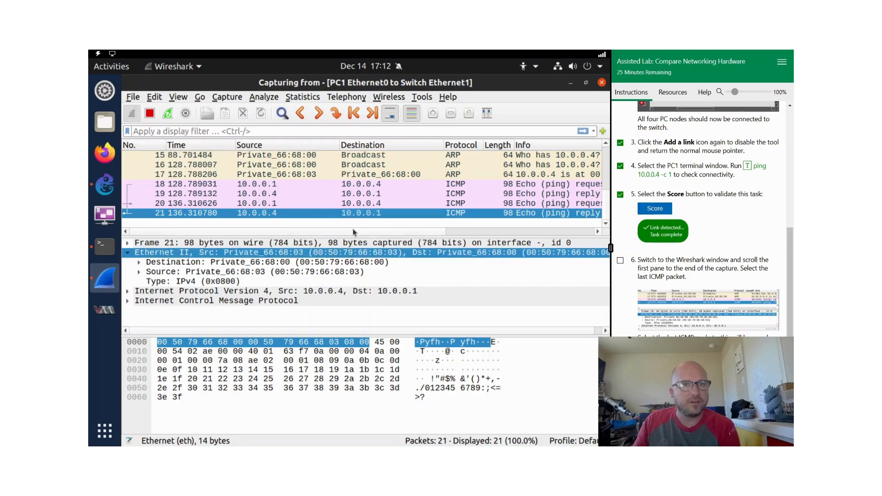
pyautogui.click(289, 186)
pyautogui.moveTo(288, 186); pyautogui.dragTo(278, 221)
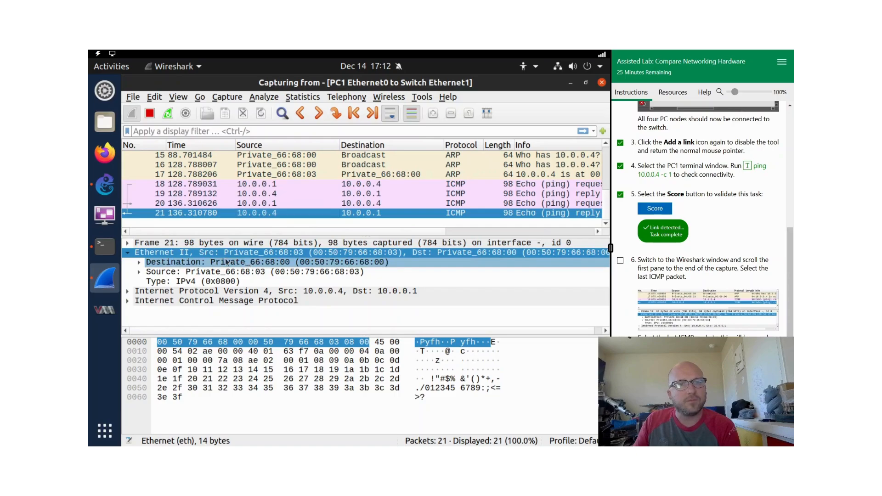
pyautogui.scroll(-2, 705, 216)
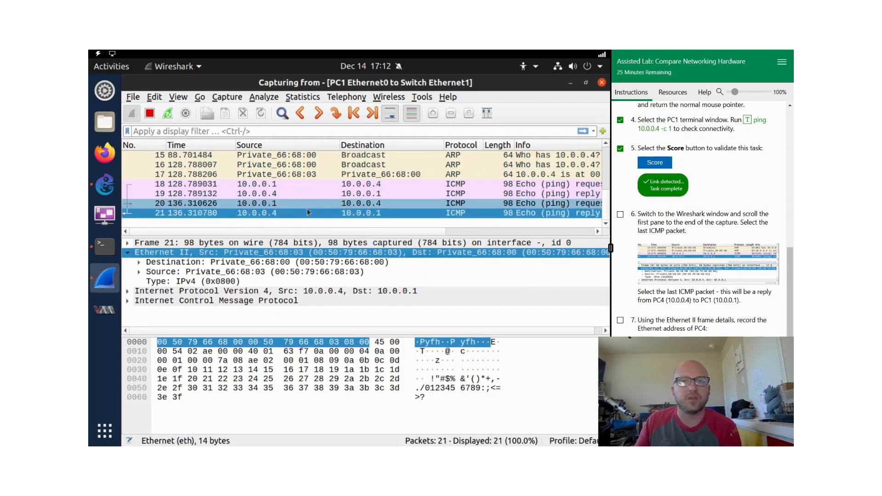
# - Inspect the first ICMP request and the last ICMP reply in the capture, and record 00:50:79:66:68:03 as PC4's Ethernet address
pyautogui.scroll(5, 304, 215)
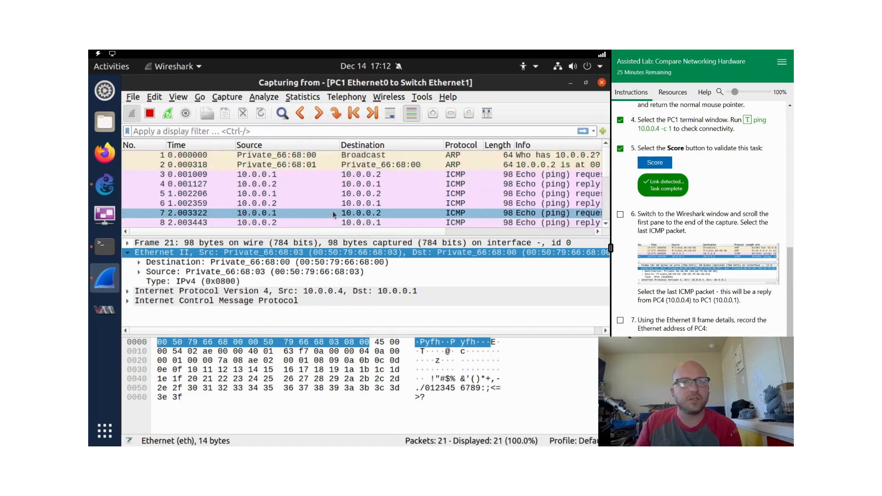
pyautogui.click(305, 175)
pyautogui.scroll(-5, 305, 183)
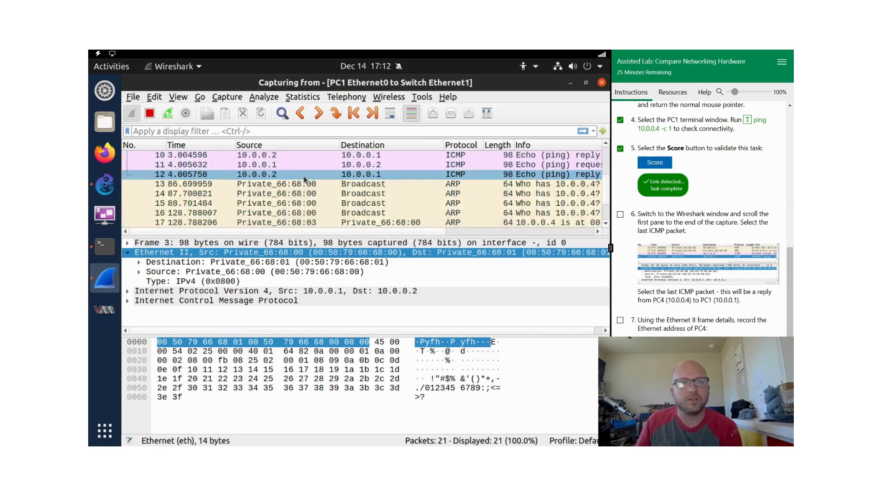
pyautogui.click(283, 213)
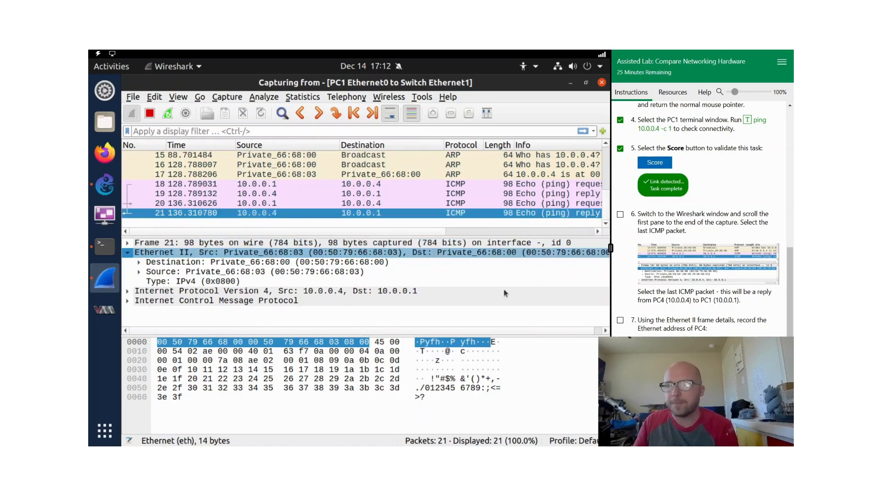
pyautogui.click(620, 320)
pyautogui.scroll(-2, 700, 318)
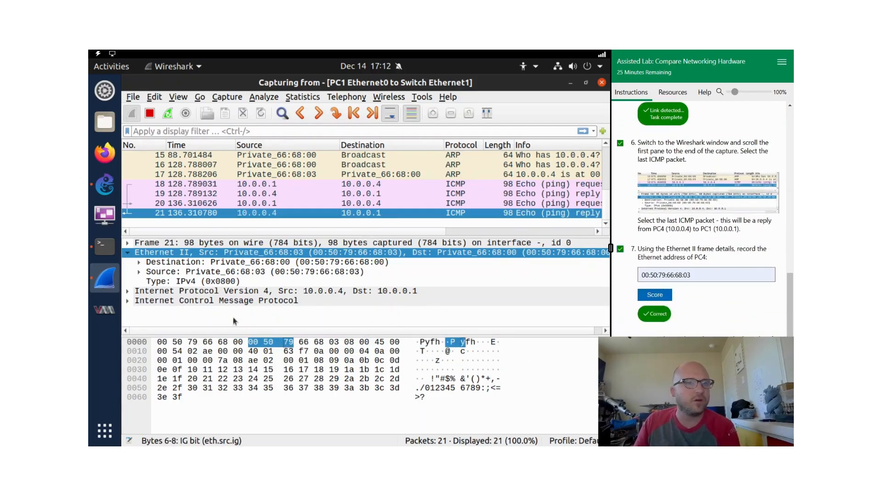
# - Switch to the PC1 console and run ping 10.0.0.3 -c 1
pyautogui.click(105, 247)
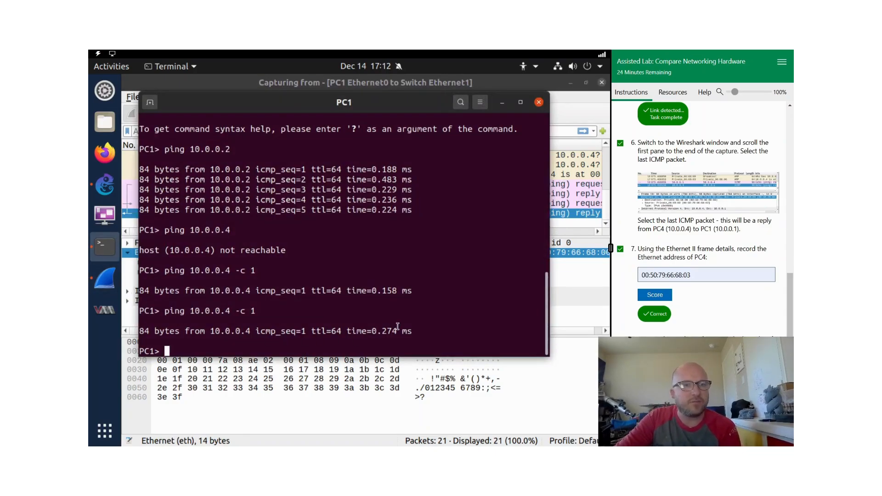
pyautogui.press('Up')
pyautogui.press('Left')
pyautogui.press('Left')
pyautogui.press('Left')
pyautogui.press('Left')
pyautogui.press('Left')
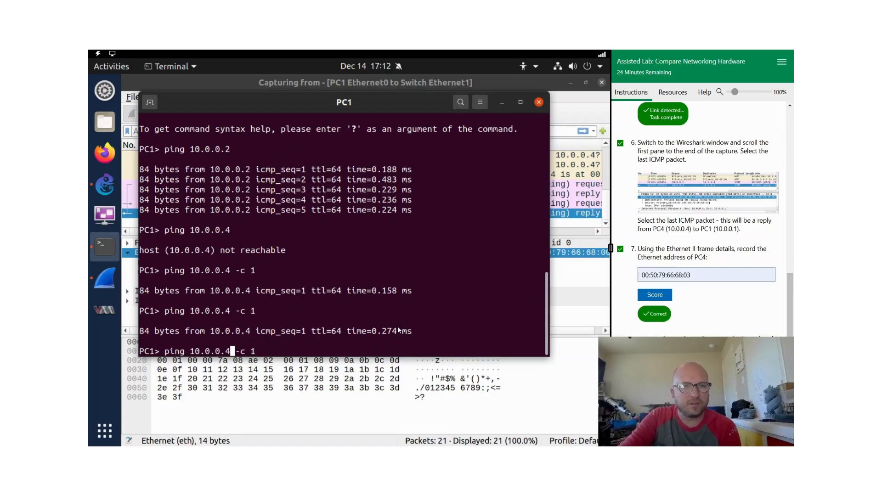
pyautogui.press('BackSpace')
pyautogui.write('3')
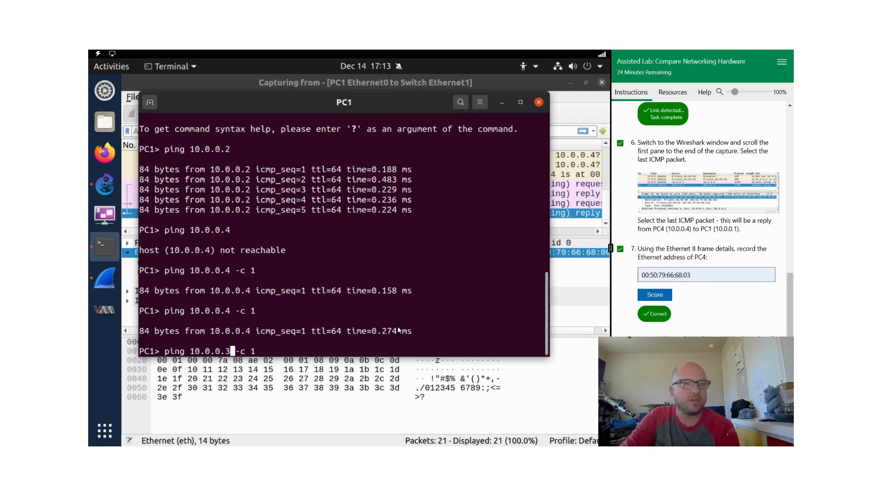
pyautogui.press('Return')
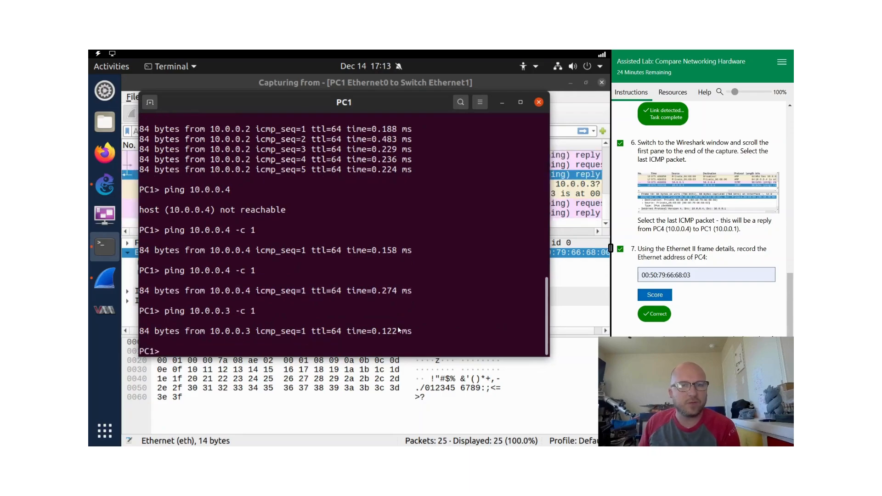
# - Select the last ICMP reply from 10.0.0.3 in Wireshark, complete the PC3 hardware address task, and advance to the comprehensive questions
pyautogui.click(574, 212)
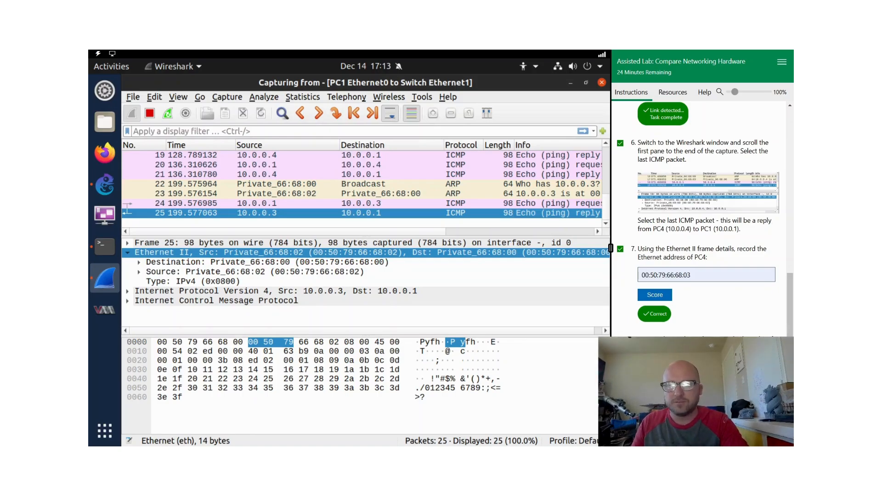
pyautogui.scroll(-1, 703, 220)
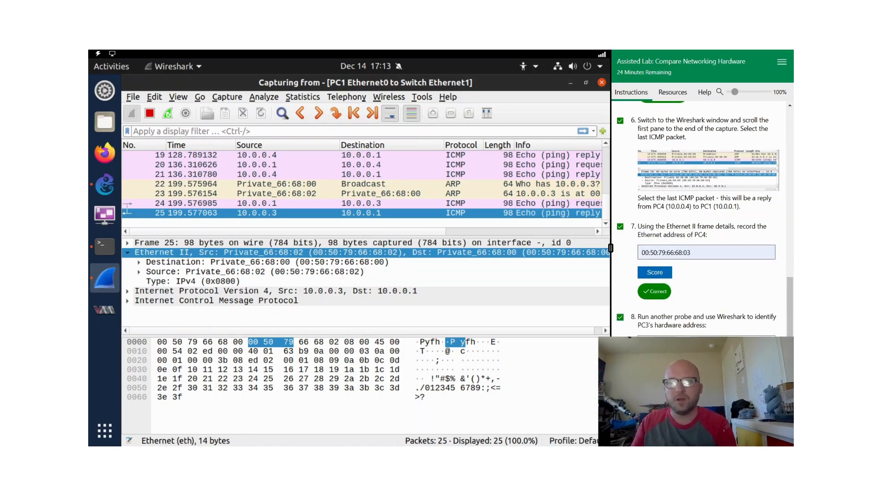
pyautogui.click(774, 436)
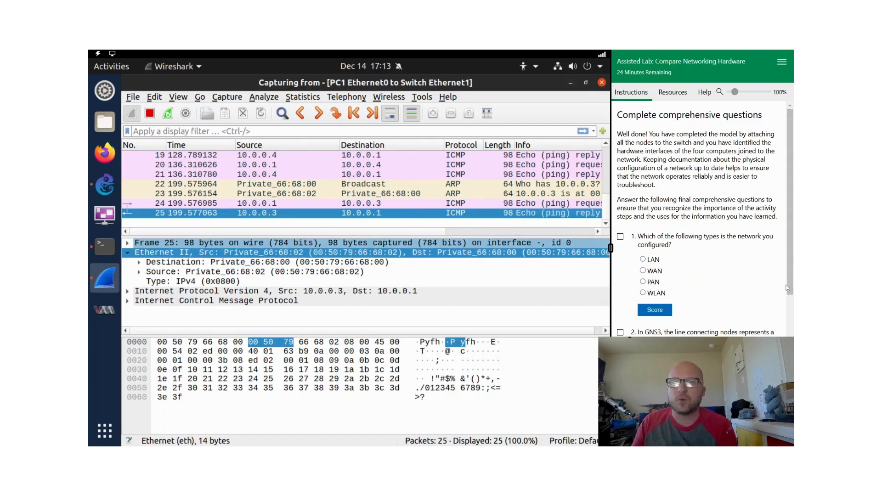
# - Answer LAN for the configured network type in question 1, score it, and mark the question complete
pyautogui.moveTo(656, 237); pyautogui.dragTo(756, 237)
pyautogui.click(744, 251)
pyautogui.click(644, 260)
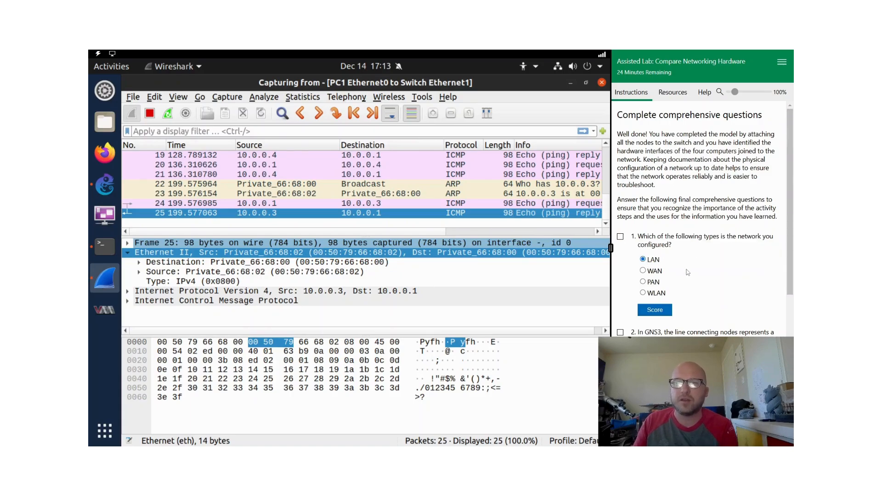
pyautogui.click(670, 311)
pyautogui.click(620, 237)
# - Answer Patch panel in question 2 on terminating cable through wall conduit, score it, and mark the question complete
pyautogui.scroll(-3, 693, 261)
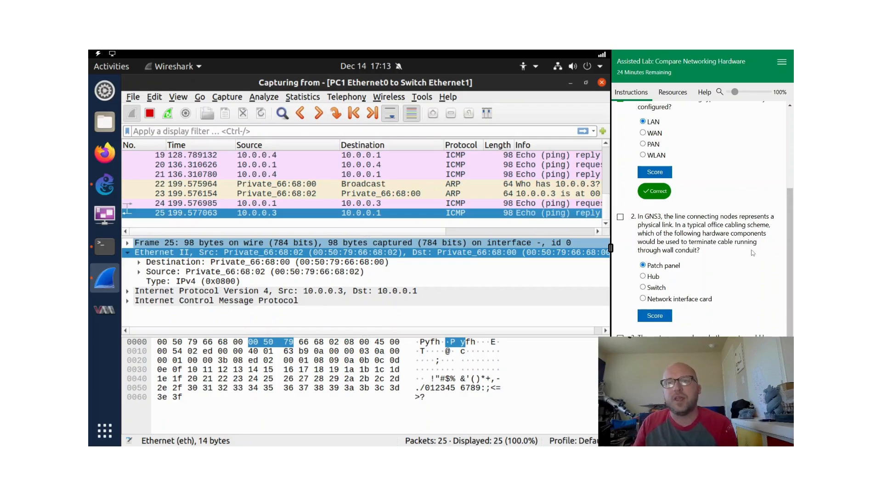
pyautogui.click(655, 316)
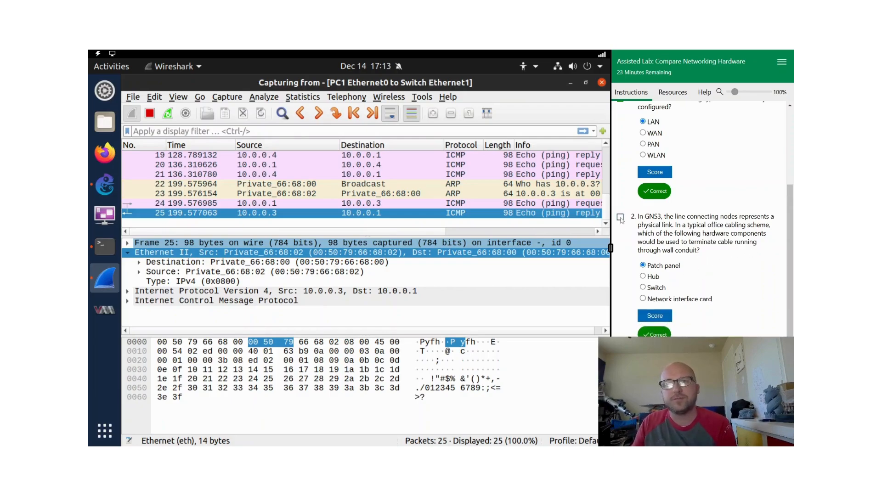
pyautogui.click(621, 217)
# - Answer question 3 on hub limitations with no PoE support and no Gigabit Ethernet support, and leave the questions page
pyautogui.scroll(-3, 717, 258)
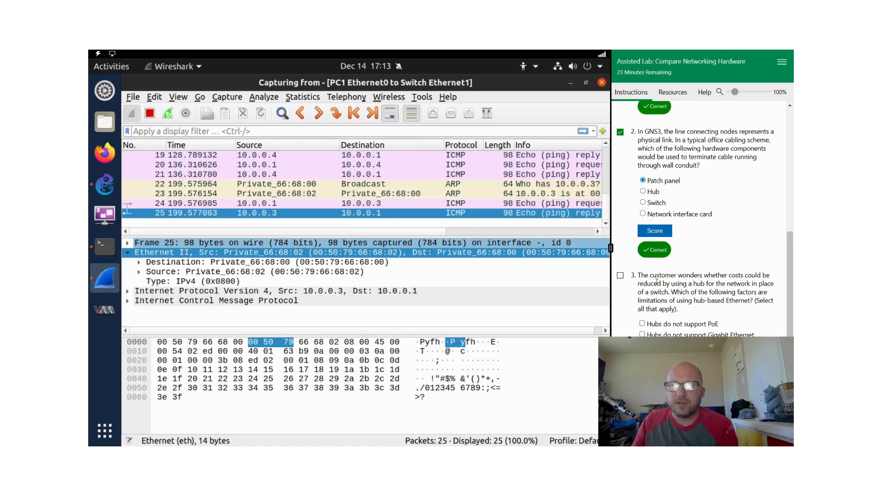
pyautogui.moveTo(657, 276); pyautogui.dragTo(784, 288)
pyautogui.click(704, 292)
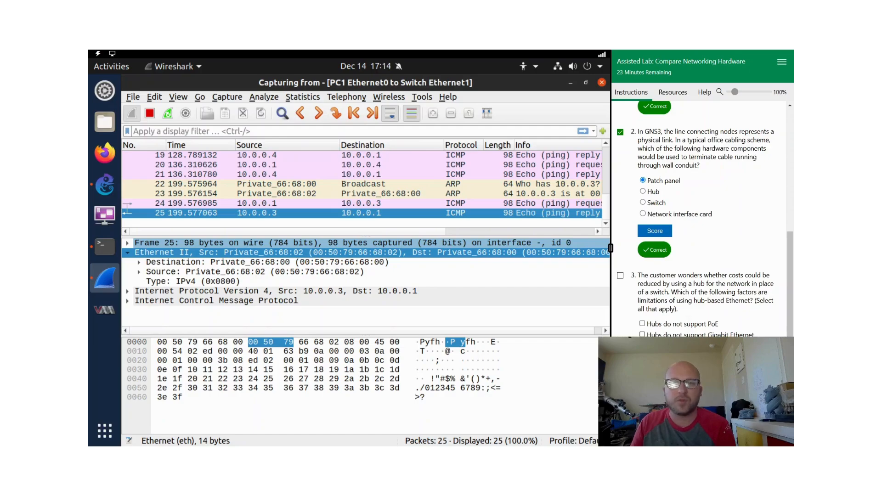
pyautogui.click(678, 326)
pyautogui.moveTo(705, 327); pyautogui.dragTo(730, 330)
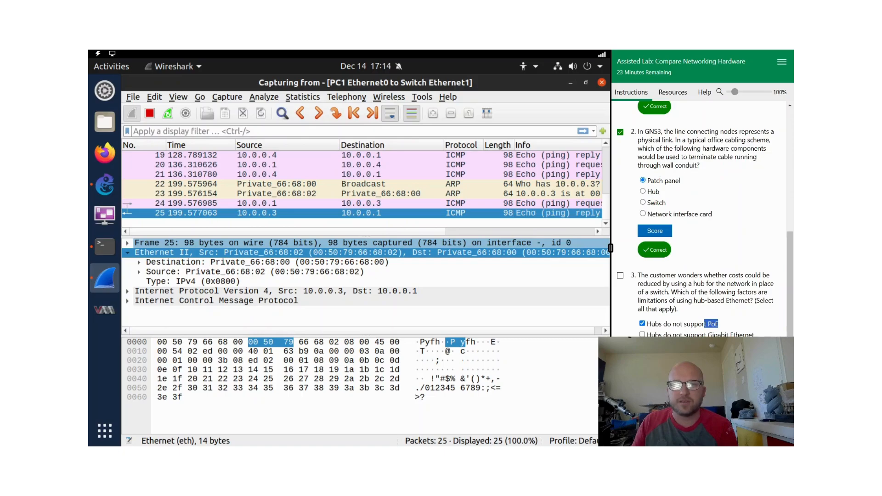
pyautogui.moveTo(713, 335); pyautogui.dragTo(771, 335)
pyautogui.click(768, 338)
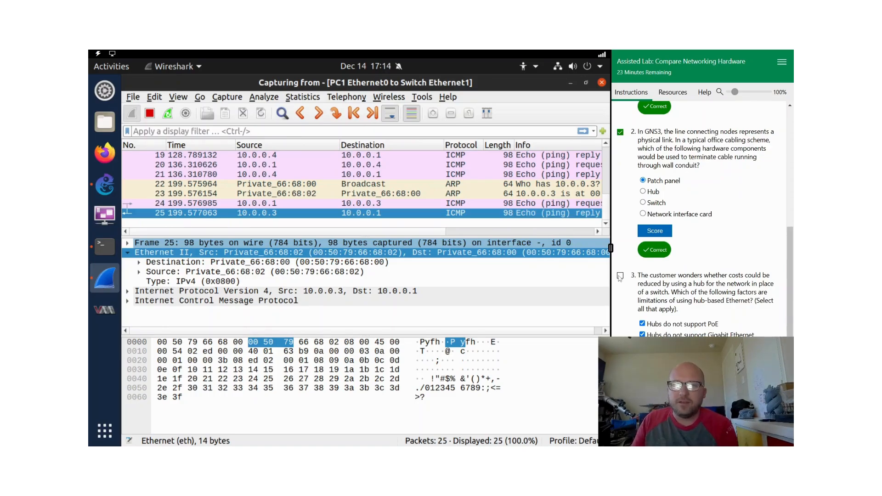
pyautogui.scroll(-1, 703, 218)
pyautogui.click(775, 437)
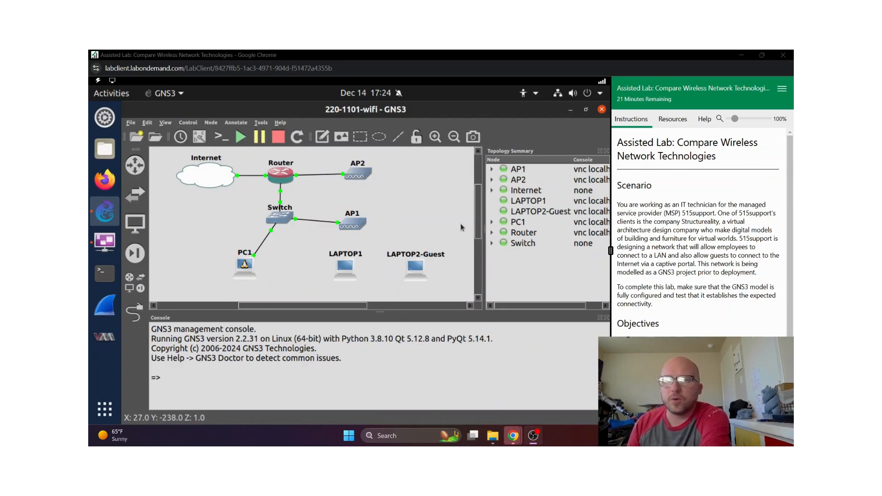
# - Read the Verify network topology tasks of the Compare Wireless Network Technologies lab and open the PC1 node's console in GNS3
pyautogui.scroll(-1, 698, 251)
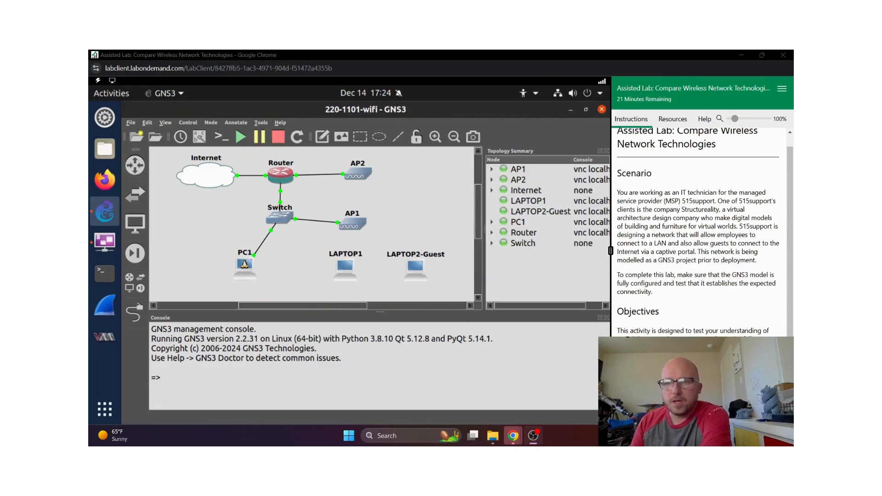
pyautogui.scroll(-10, 723, 255)
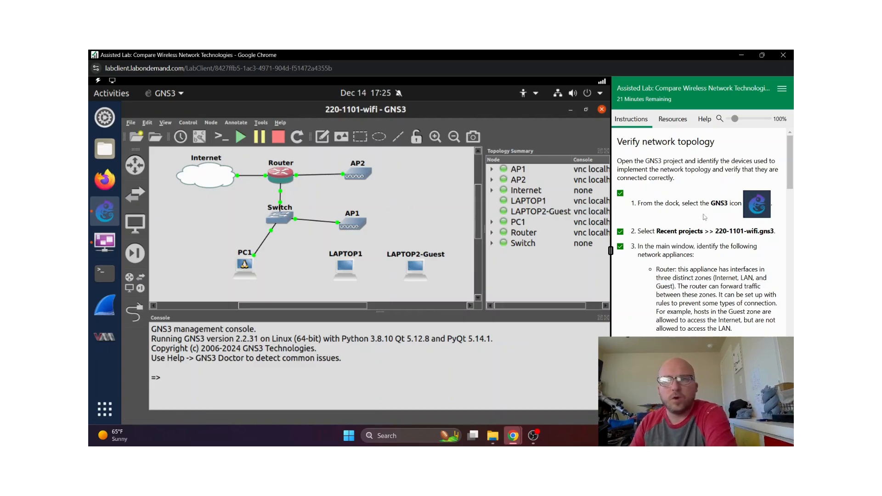
pyautogui.scroll(-5, 729, 243)
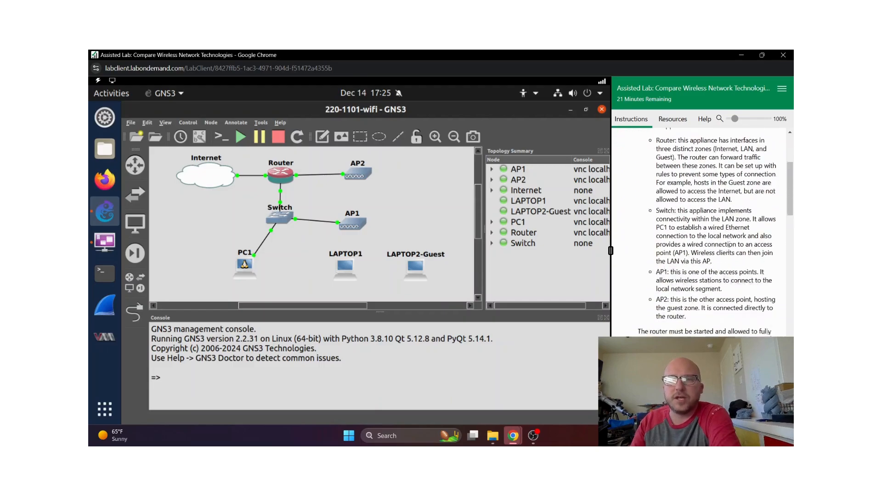
pyautogui.scroll(-5, 727, 252)
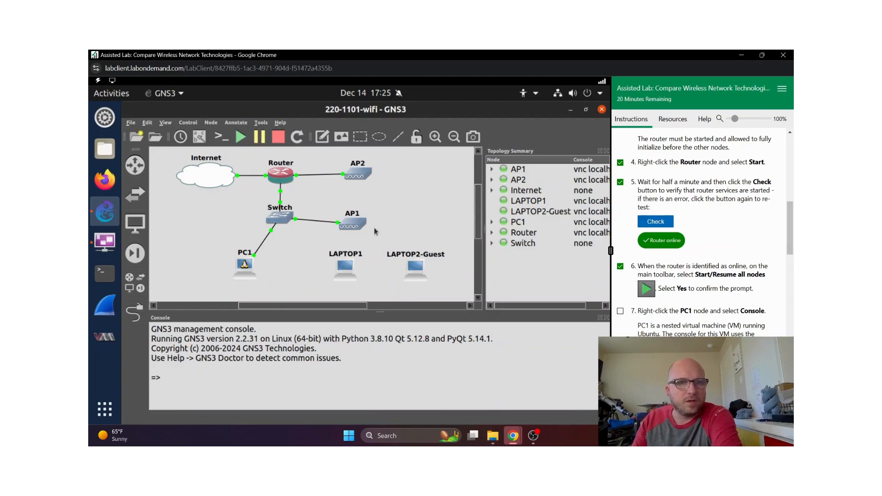
pyautogui.scroll(-3, 721, 222)
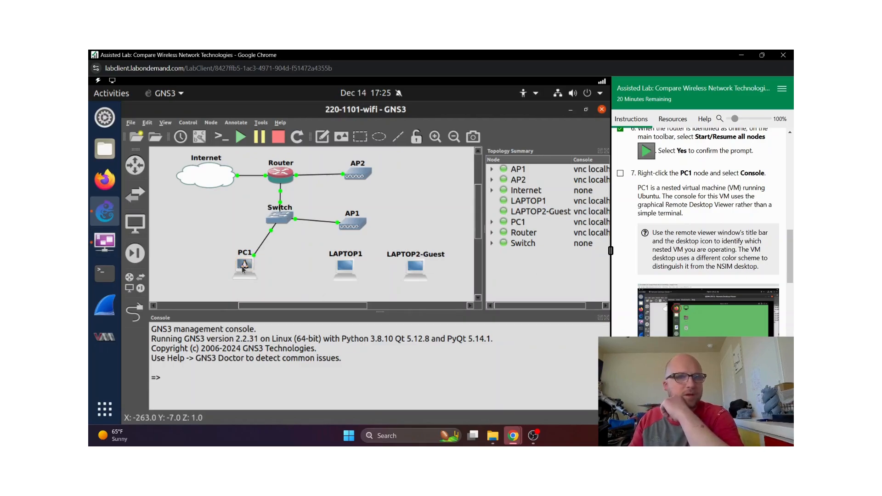
pyautogui.rightClick(242, 267)
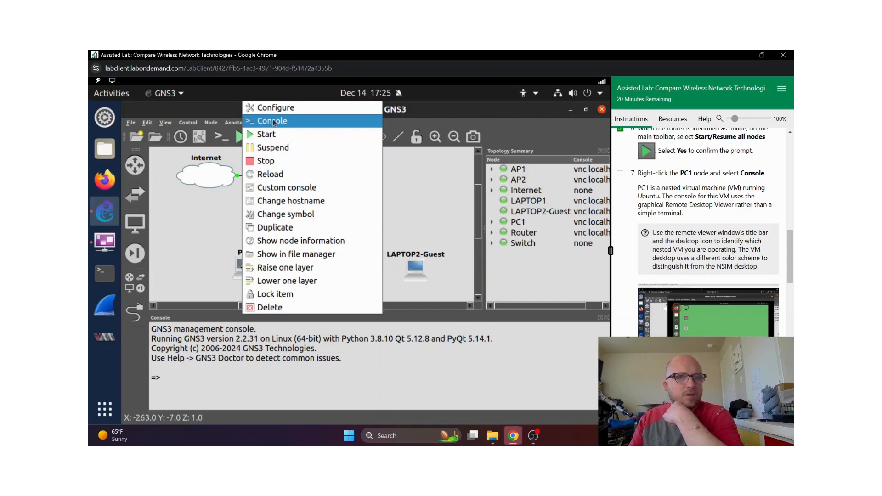
pyautogui.click(277, 121)
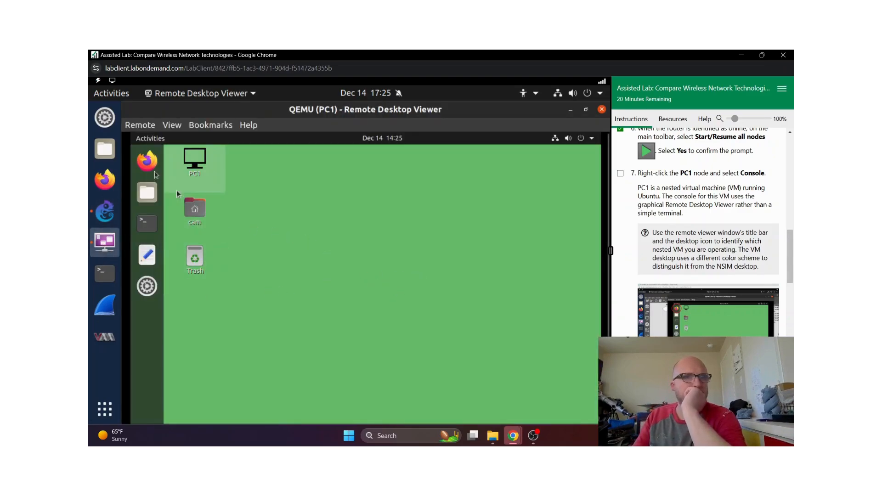
# - Open Firefox on PC1's desktop, dismiss the Ubuntu upgrade offer, maximize the browser, and mark task 8 complete
pyautogui.click(147, 161)
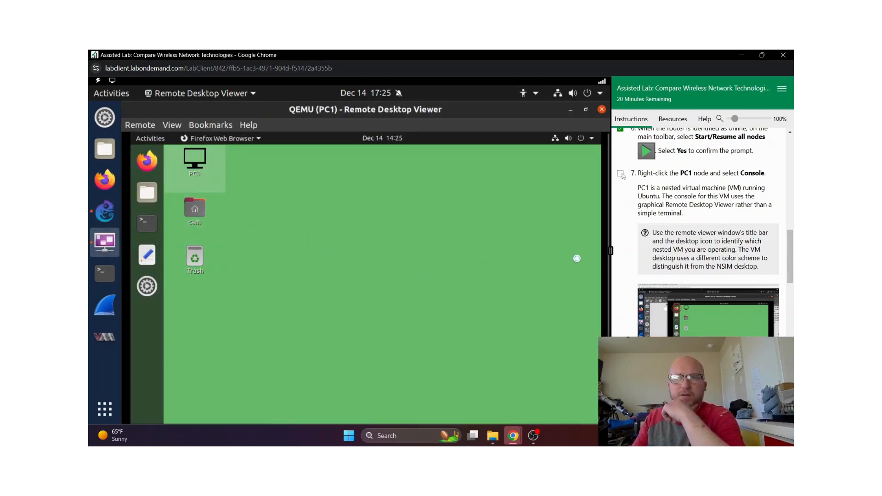
pyautogui.scroll(-5, 706, 245)
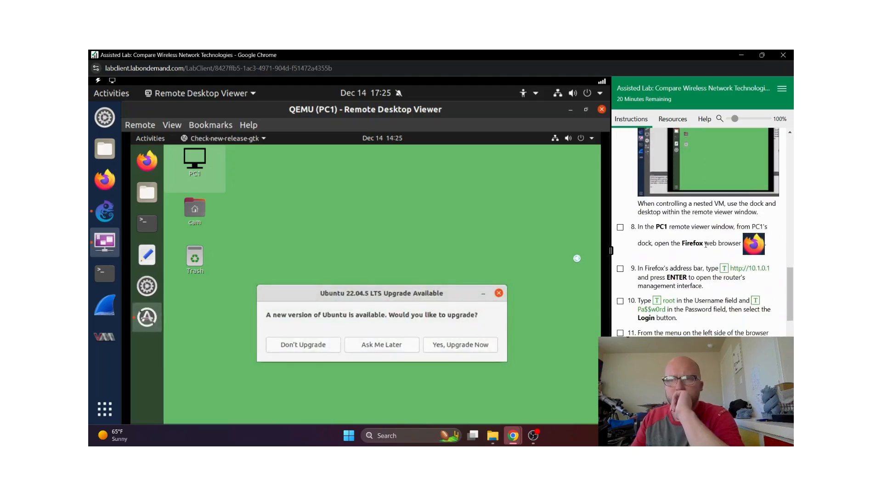
pyautogui.click(499, 293)
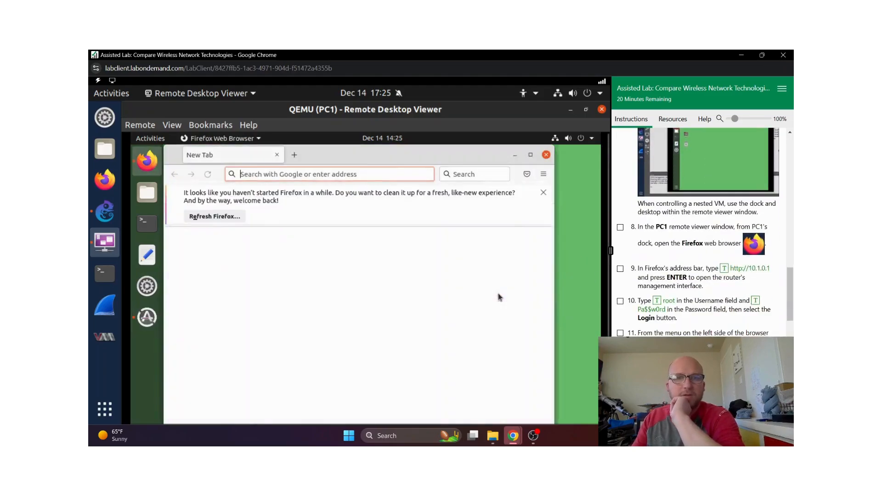
pyautogui.click(531, 155)
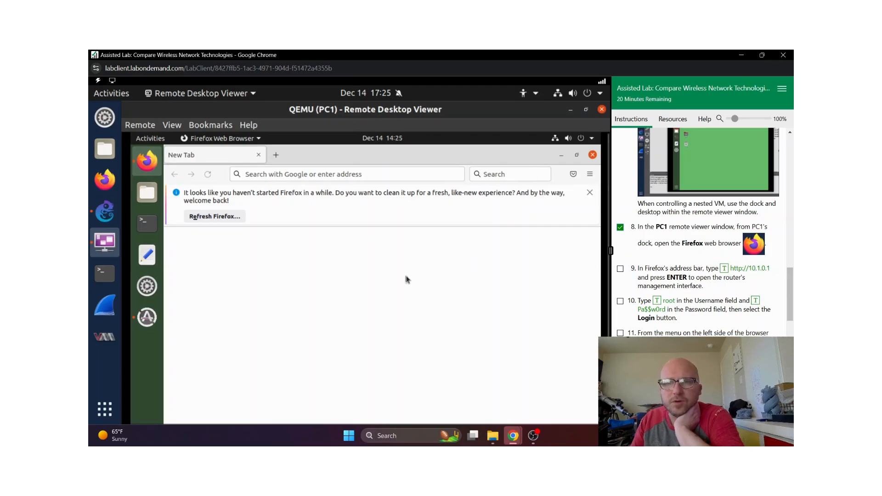
pyautogui.click(262, 175)
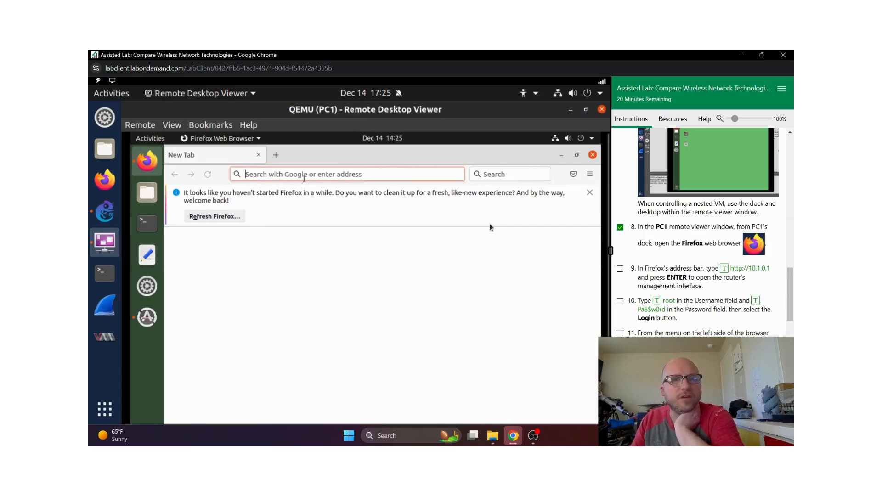
pyautogui.click(758, 269)
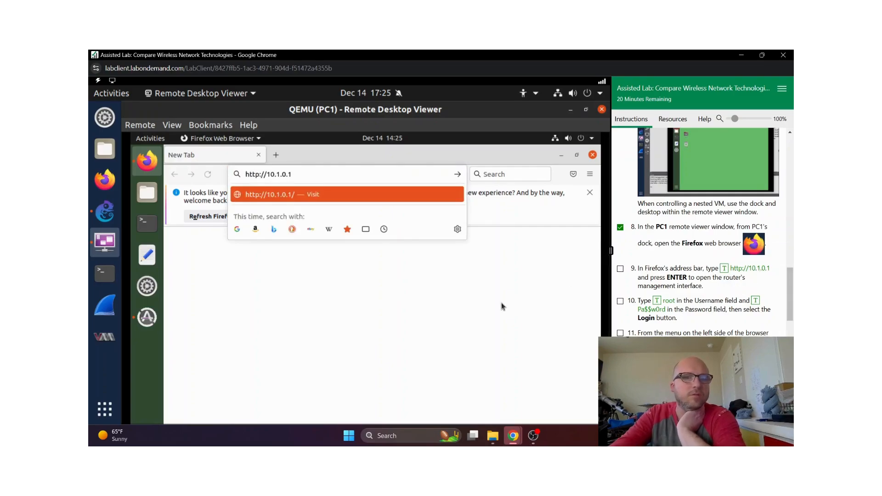
pyautogui.press('Return')
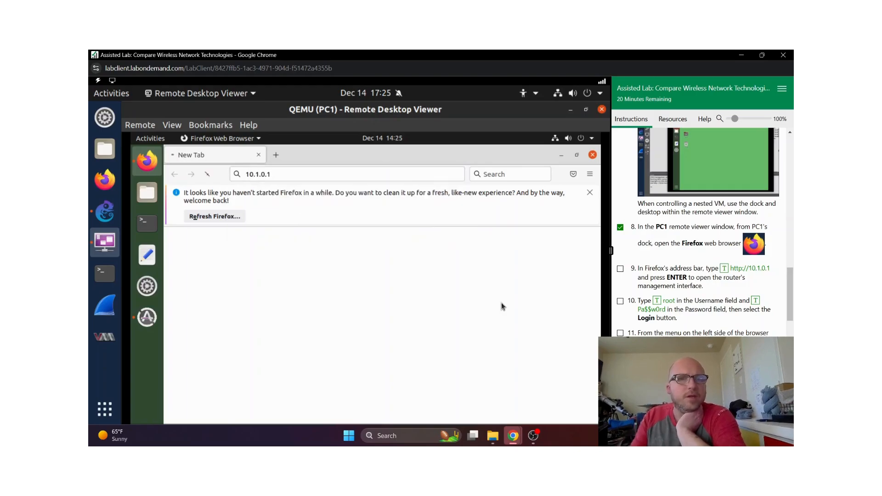
# - Enter root as the username on the OPNsense login page, removing the account password mistakenly inserted after it
pyautogui.scroll(-1, 678, 298)
pyautogui.scroll(1, 679, 298)
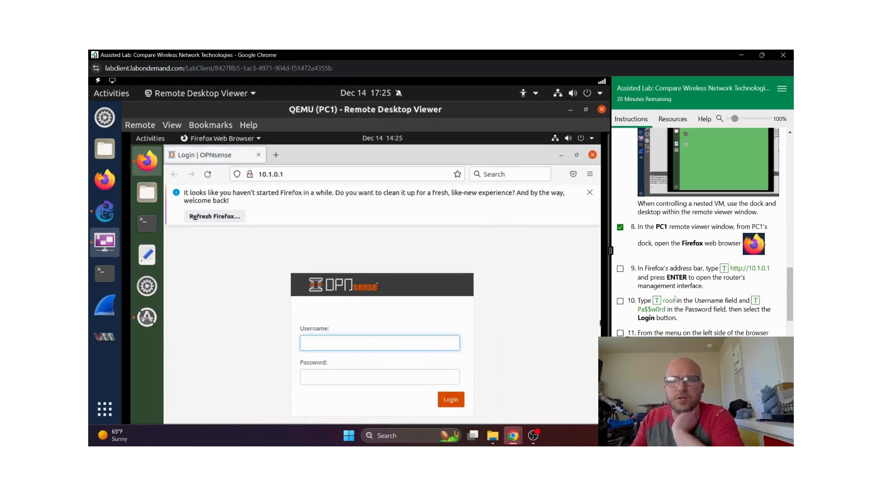
pyautogui.click(669, 302)
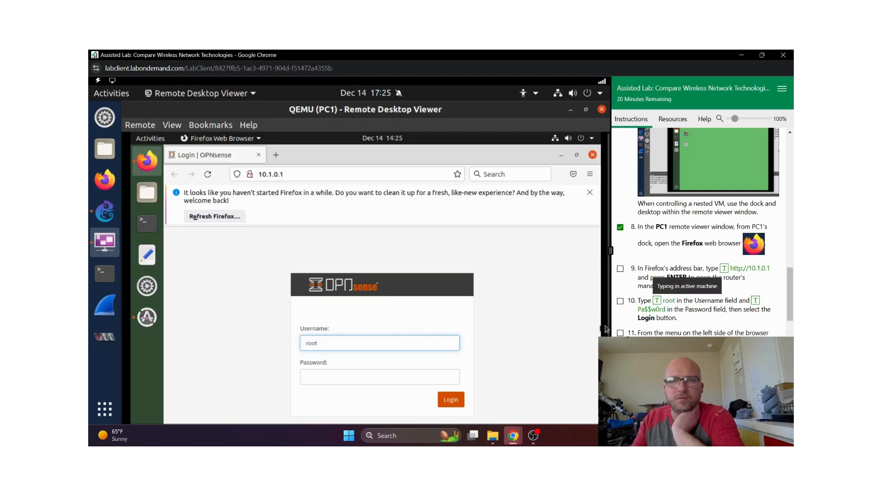
pyautogui.click(641, 312)
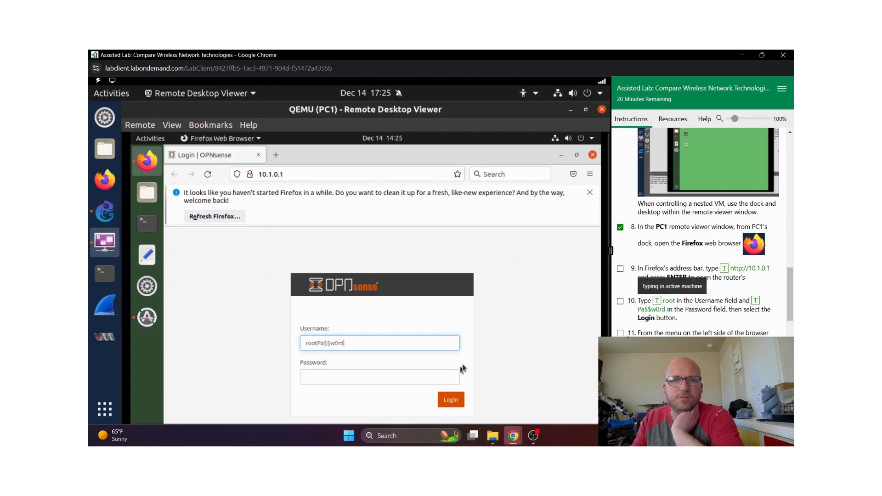
pyautogui.press('BackSpace')
pyautogui.press('BackSpace')
pyautogui.press('BackSpace')
pyautogui.press('BackSpace')
pyautogui.press('BackSpace')
pyautogui.press('BackSpace')
pyautogui.press('BackSpace')
# - Enter the account password in the Password field, log in to the router, and mark tasks 9 and 10 complete
pyautogui.click(456, 374)
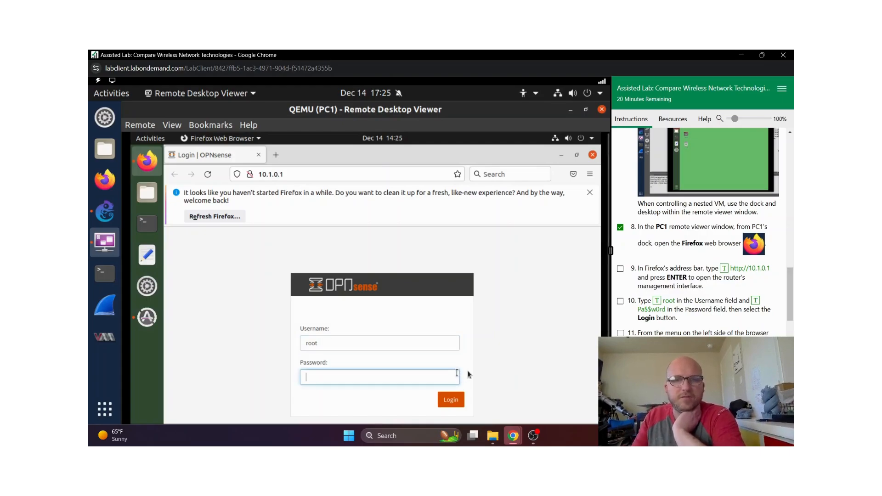
pyautogui.click(651, 310)
pyautogui.click(449, 402)
pyautogui.click(620, 268)
pyautogui.click(620, 301)
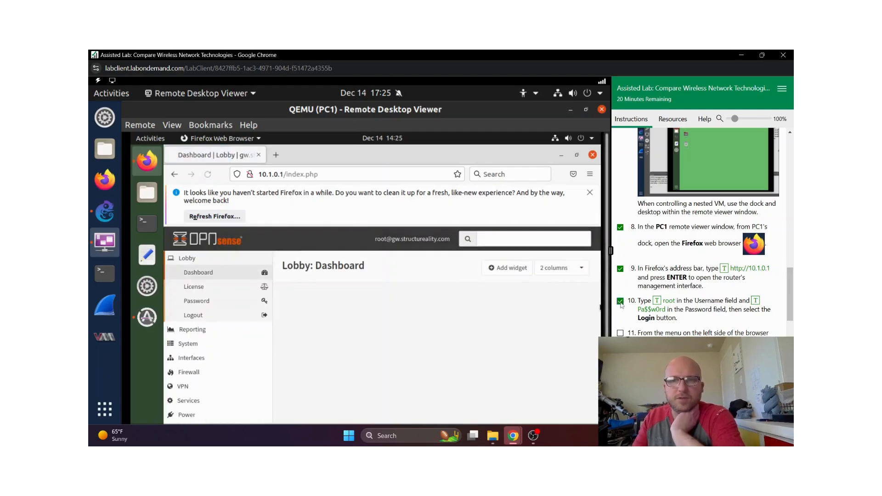
# - Open the DHCPv4 Leases status page under Services in the router's management interface, as task 11 asks
pyautogui.scroll(-3, 793, 153)
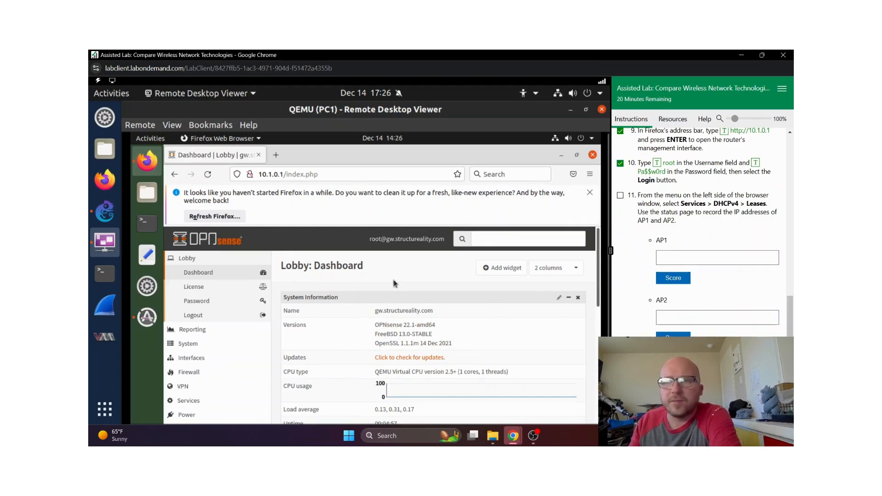
pyautogui.scroll(-2, 394, 283)
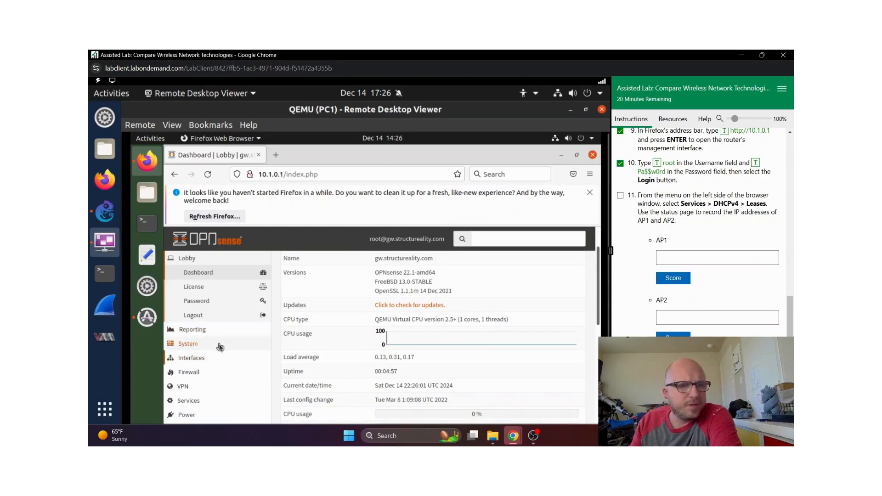
pyautogui.click(216, 358)
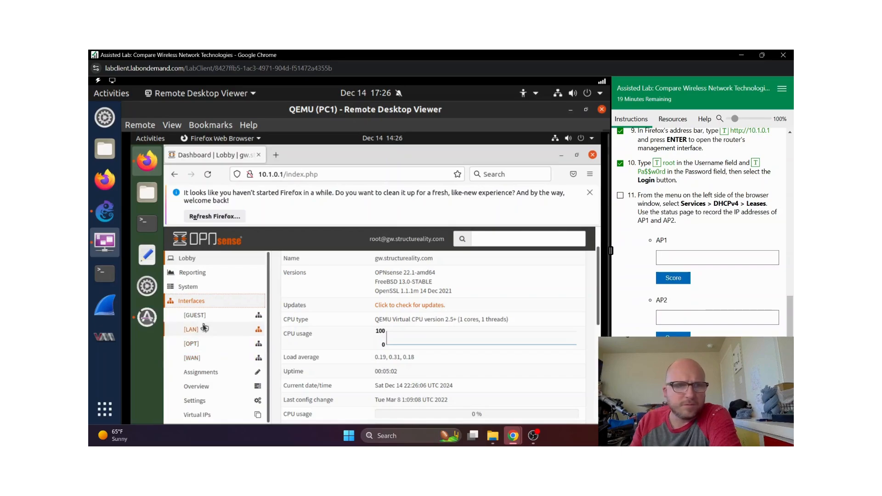
pyautogui.scroll(2, 202, 327)
pyautogui.click(197, 300)
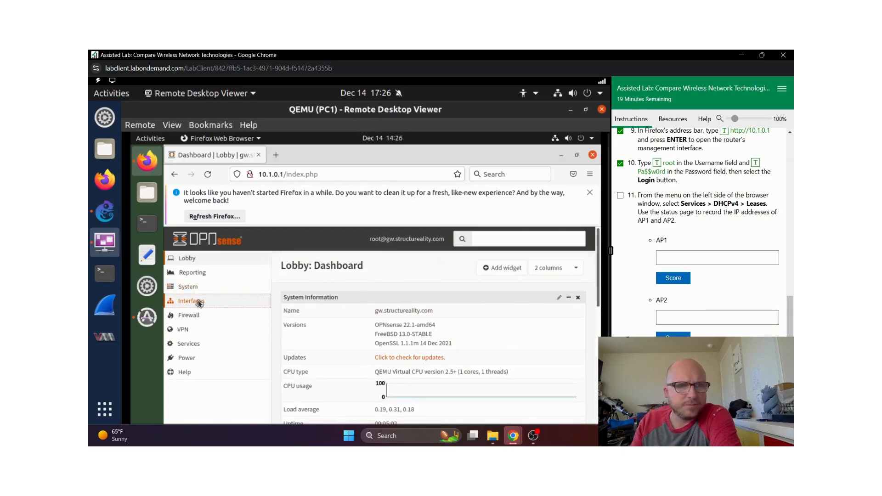
pyautogui.click(200, 344)
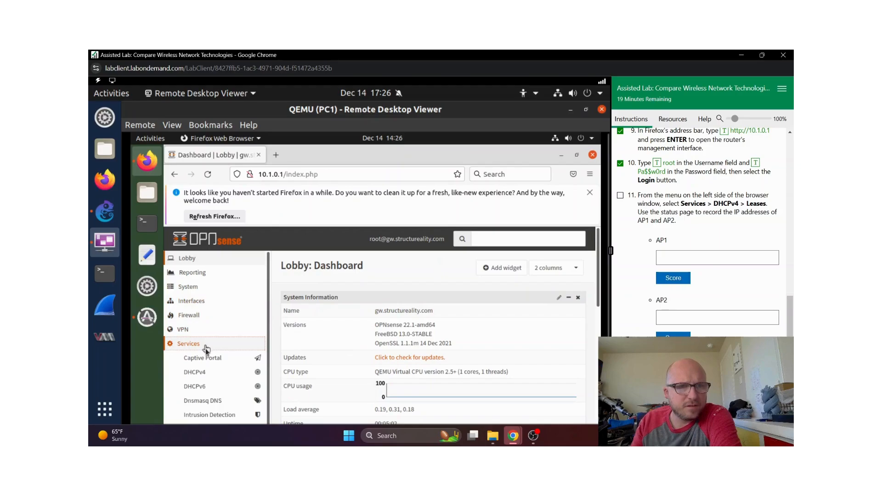
pyautogui.click(207, 372)
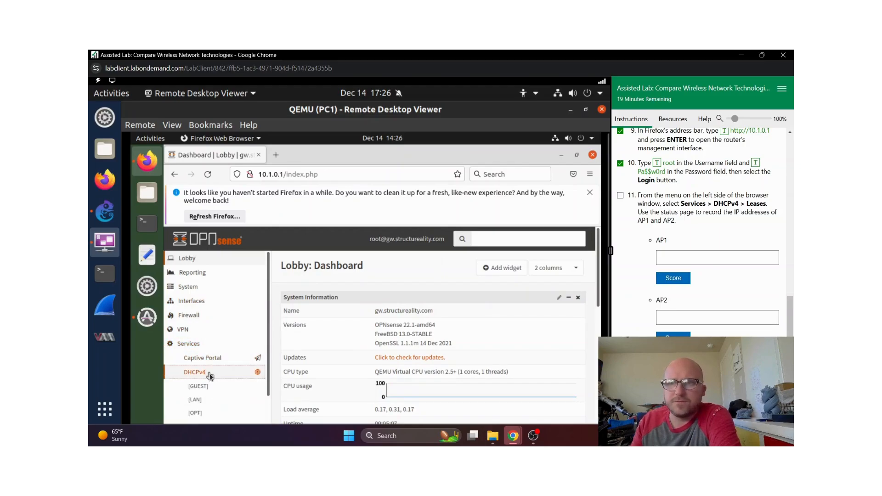
pyautogui.scroll(-3, 208, 349)
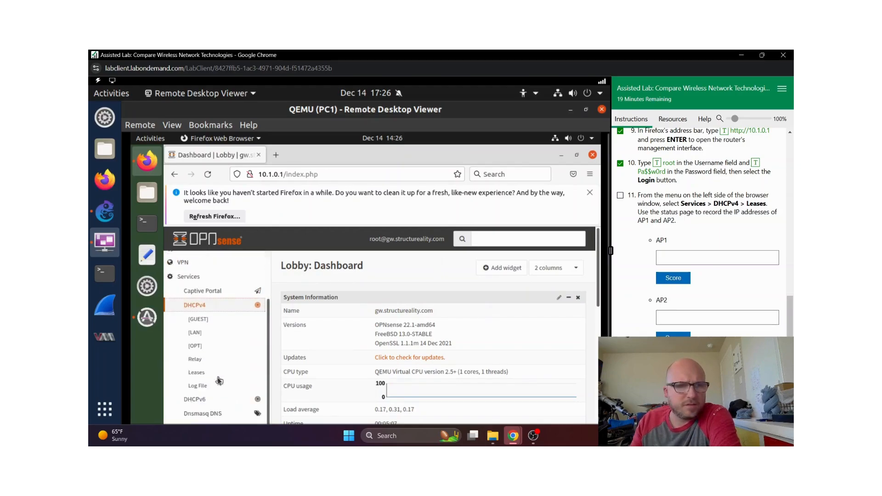
pyautogui.click(203, 313)
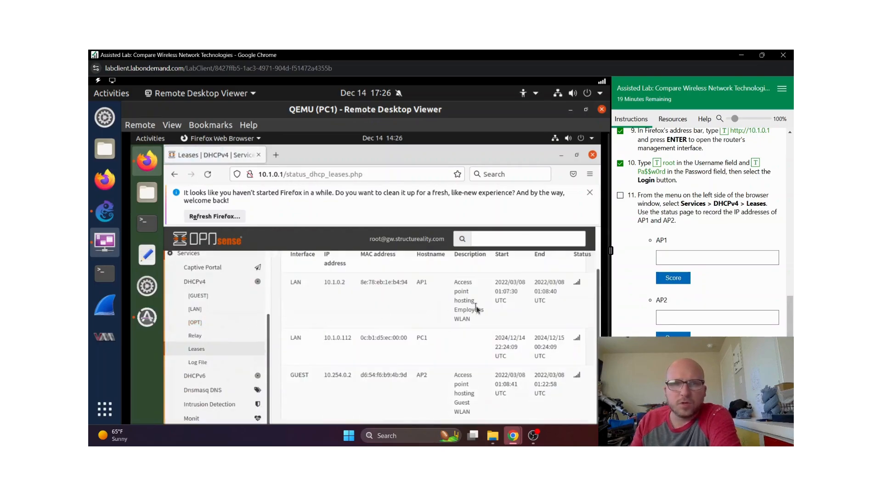
# - Find AP1 in the DHCP leases, then record 10.1.0.2 as its IP address in task 11 and score it
pyautogui.scroll(2, 486, 319)
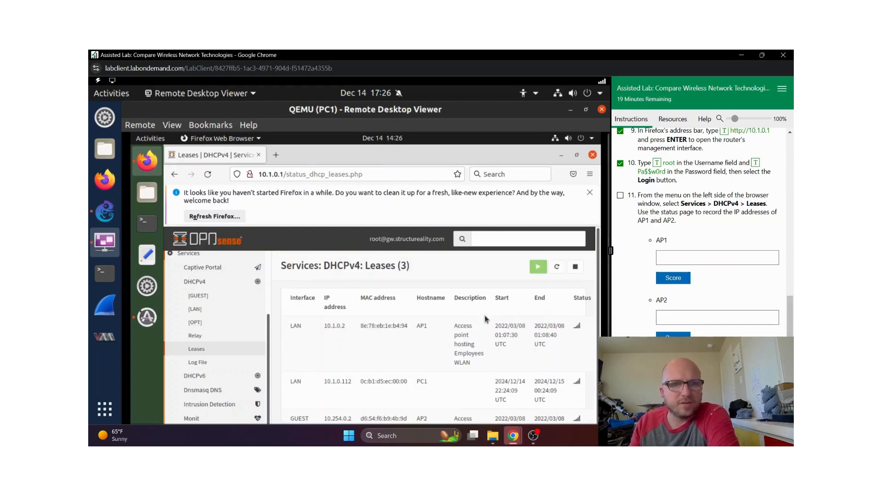
pyautogui.scroll(-2, 486, 319)
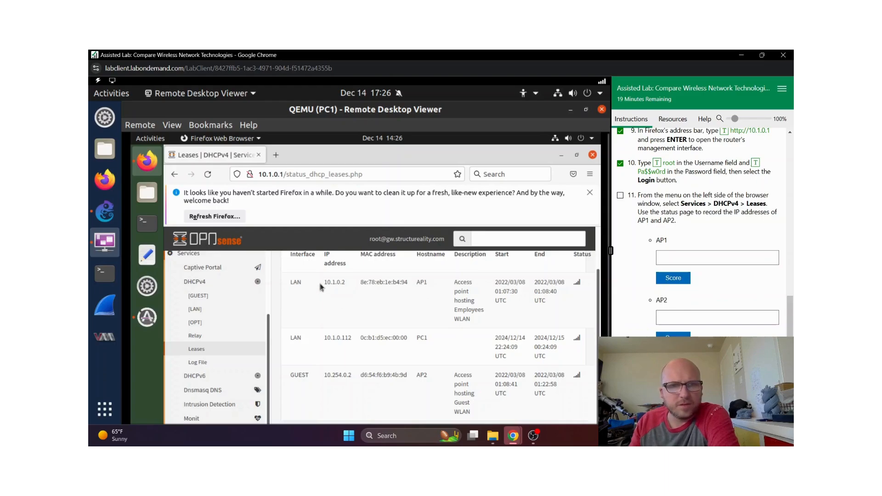
pyautogui.moveTo(327, 340); pyautogui.dragTo(357, 340)
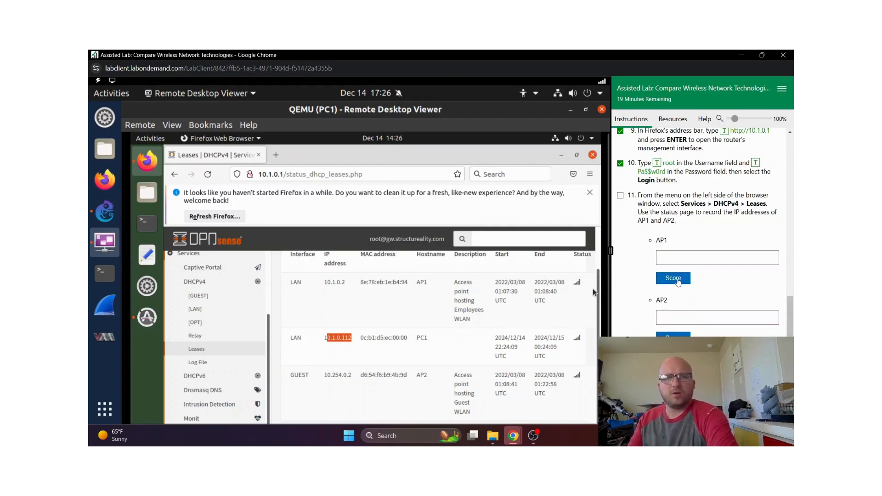
pyautogui.click(697, 259)
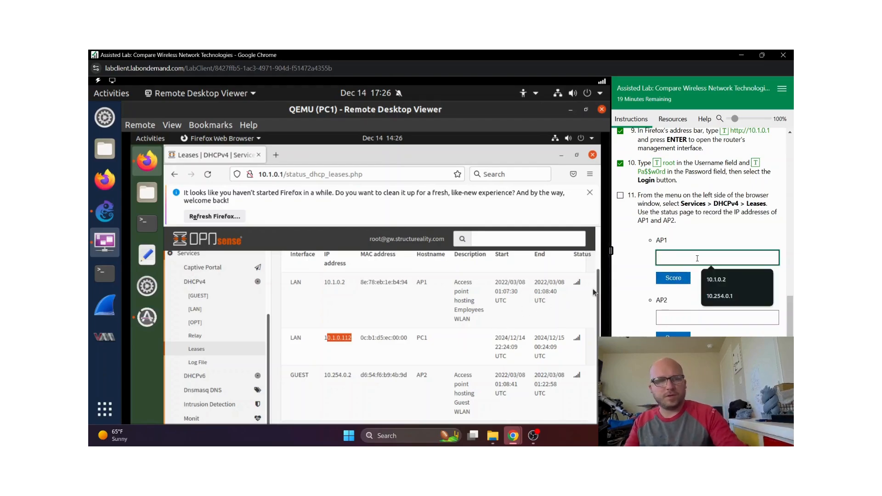
pyautogui.click(716, 279)
pyautogui.click(673, 278)
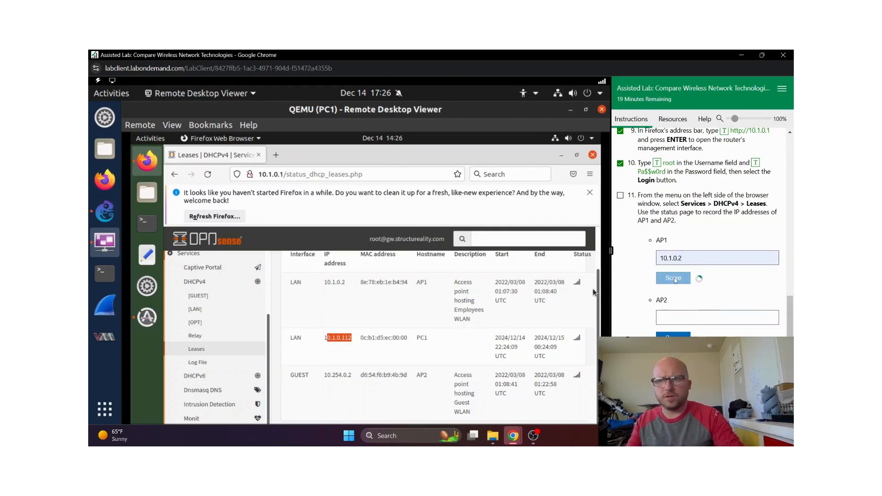
# - Find AP2's lease, then record 10.254.0.2 as its IP address in task 11 and score it
pyautogui.click(683, 341)
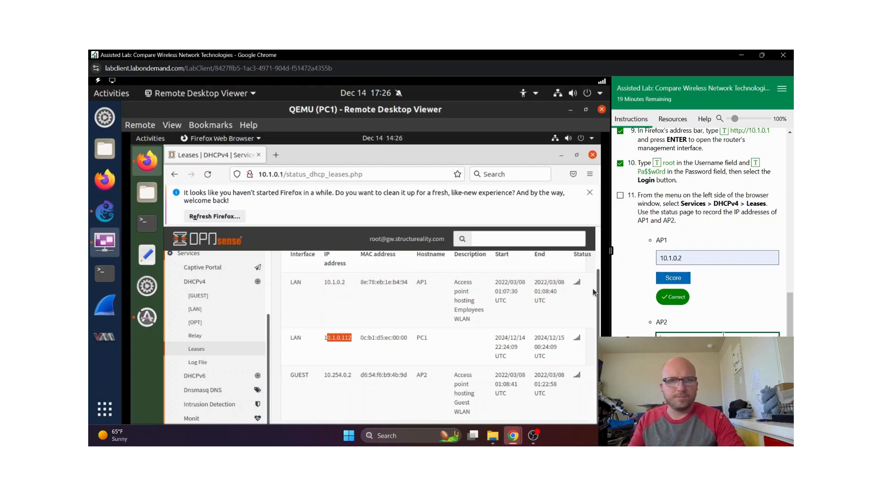
pyautogui.click(561, 357)
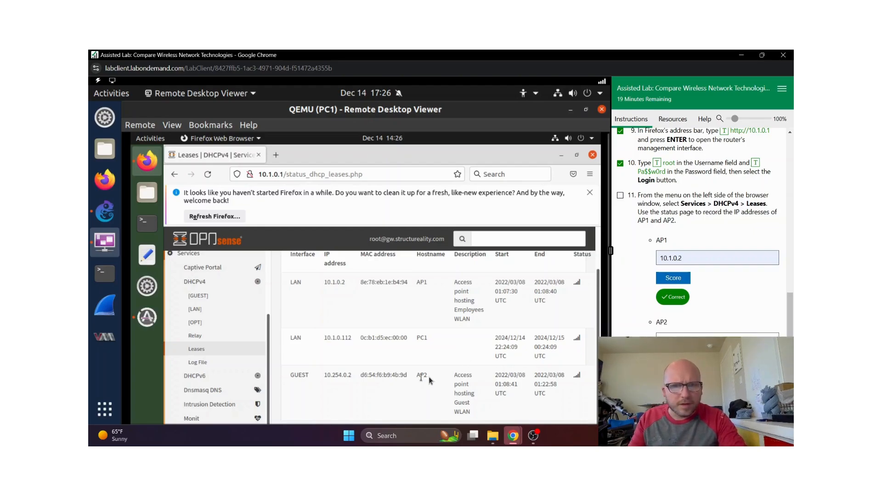
pyautogui.doubleClick(350, 376)
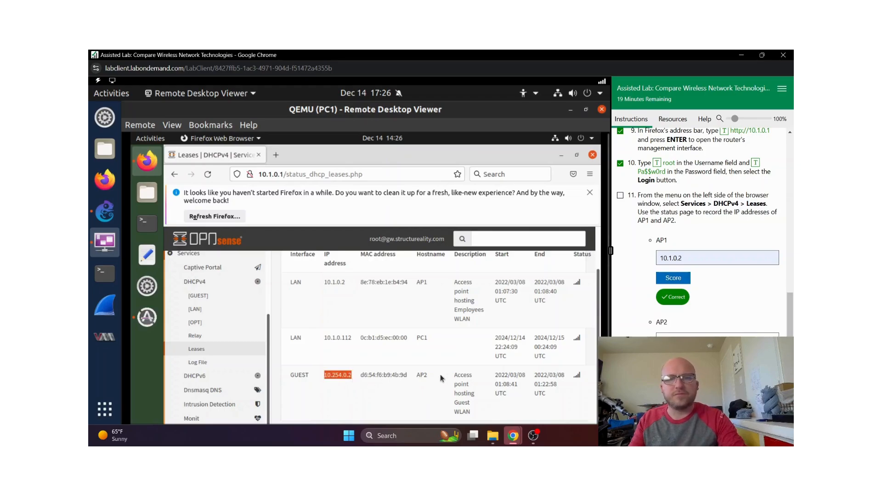
pyautogui.click(717, 340)
pyautogui.click(673, 360)
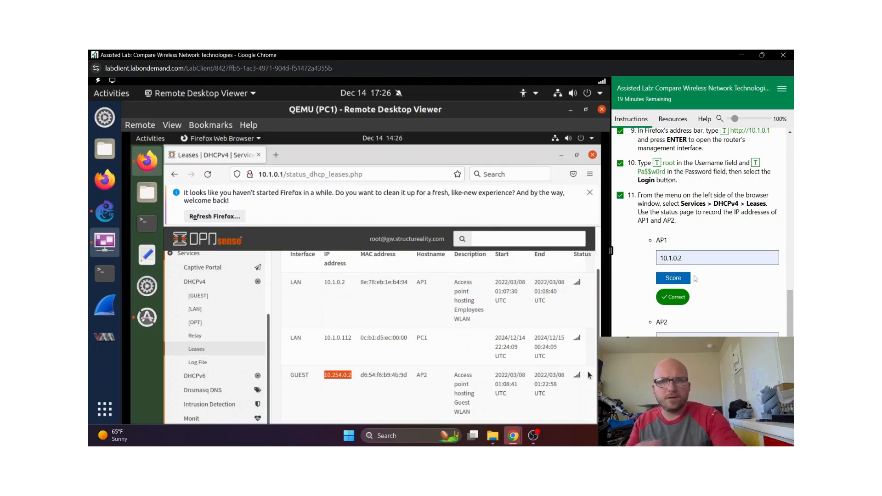
pyautogui.scroll(-2, 720, 303)
pyautogui.scroll(-1, 719, 302)
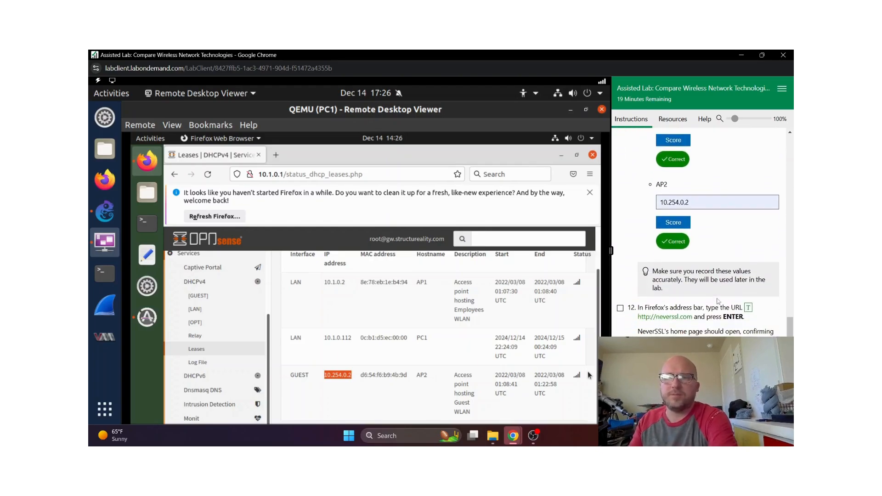
pyautogui.scroll(-1, 718, 302)
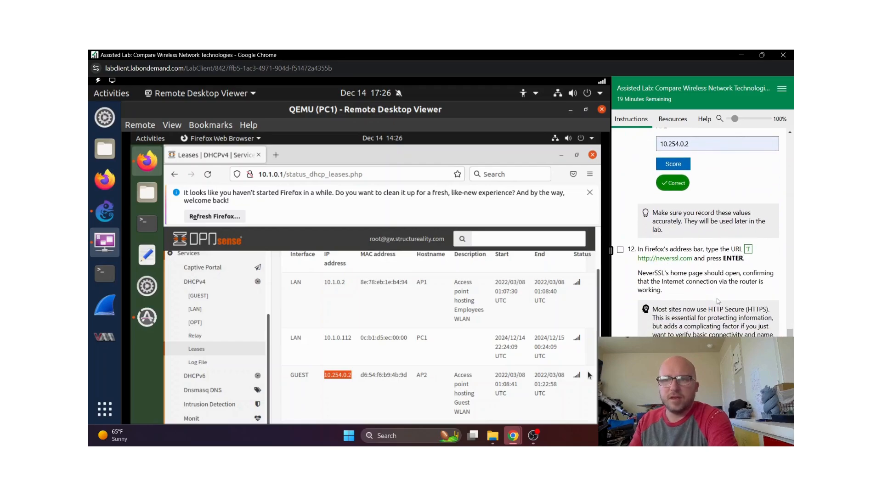
pyautogui.click(275, 156)
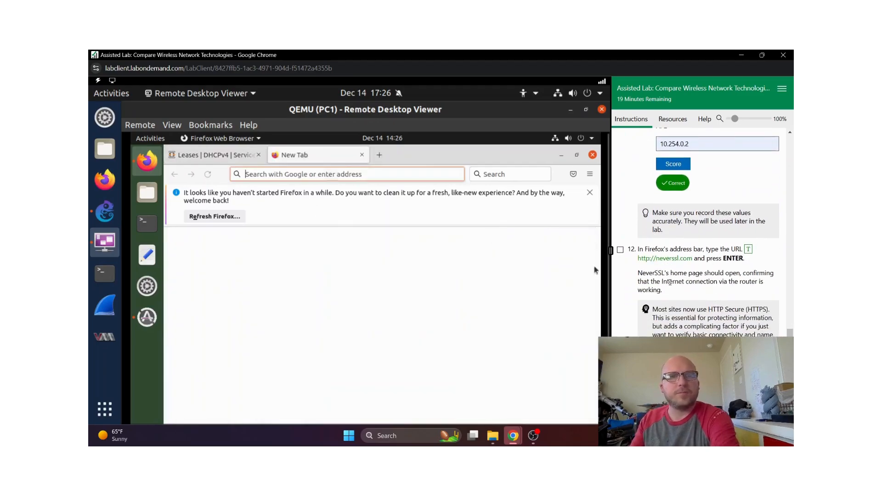
pyautogui.click(665, 258)
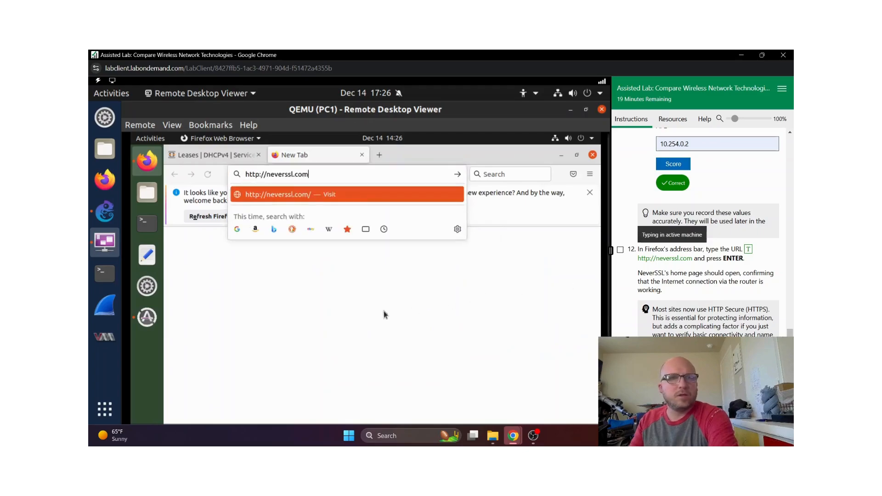
pyautogui.press('Return')
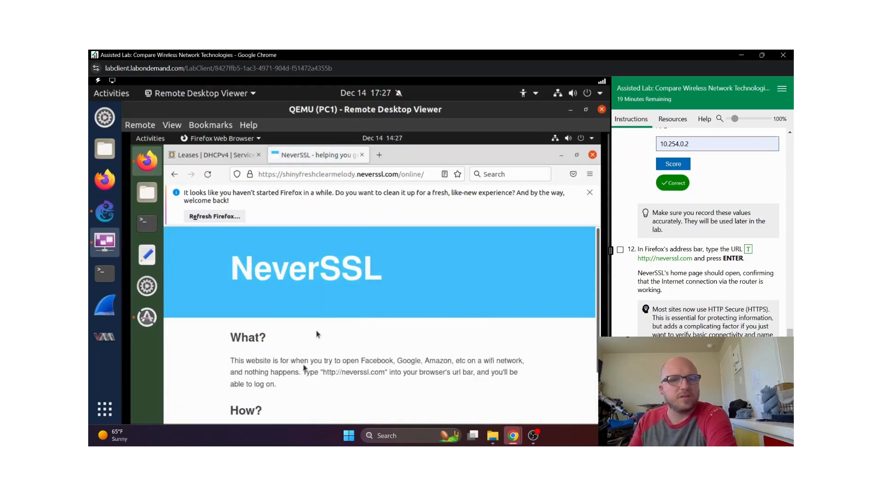
# - Read the What, How and Why sections of the NeverSSL page about its use of unencrypted HTTP
pyautogui.scroll(-4, 348, 346)
pyautogui.scroll(1, 365, 317)
pyautogui.scroll(2, 375, 317)
pyautogui.scroll(-1, 376, 334)
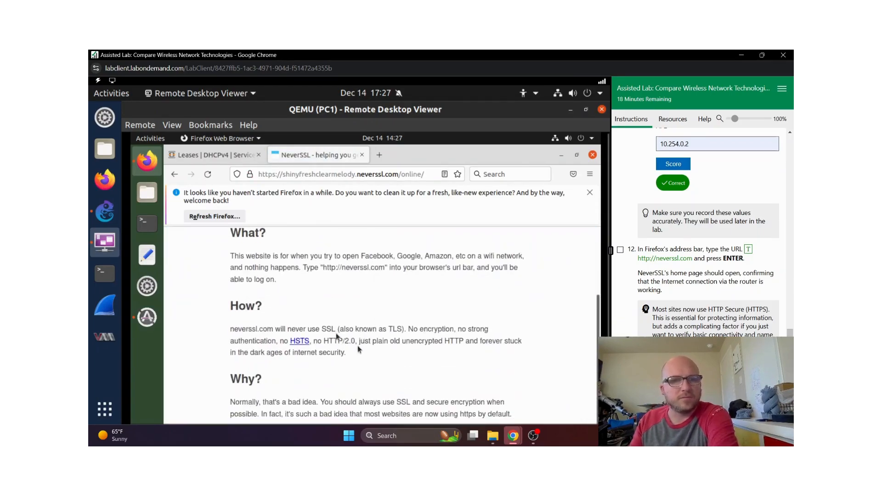
pyautogui.moveTo(386, 328); pyautogui.dragTo(487, 323)
pyautogui.click(437, 338)
pyautogui.click(275, 341)
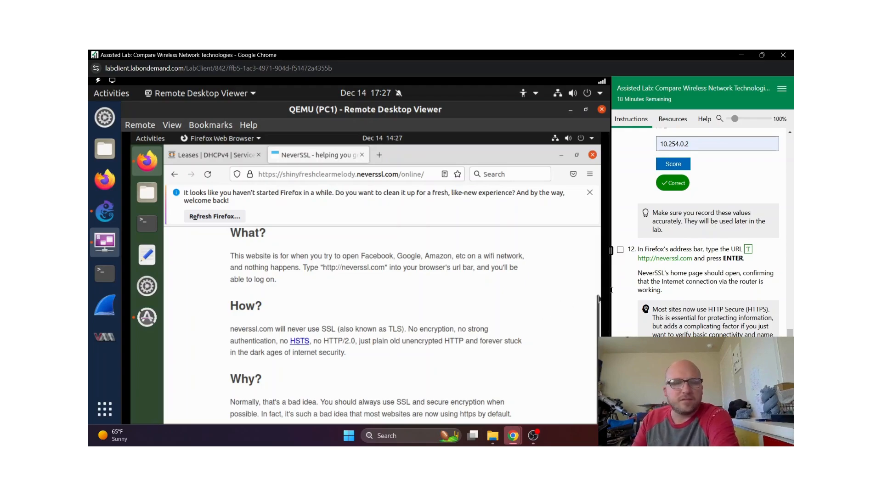
pyautogui.scroll(3, 391, 316)
pyautogui.scroll(-5, 391, 316)
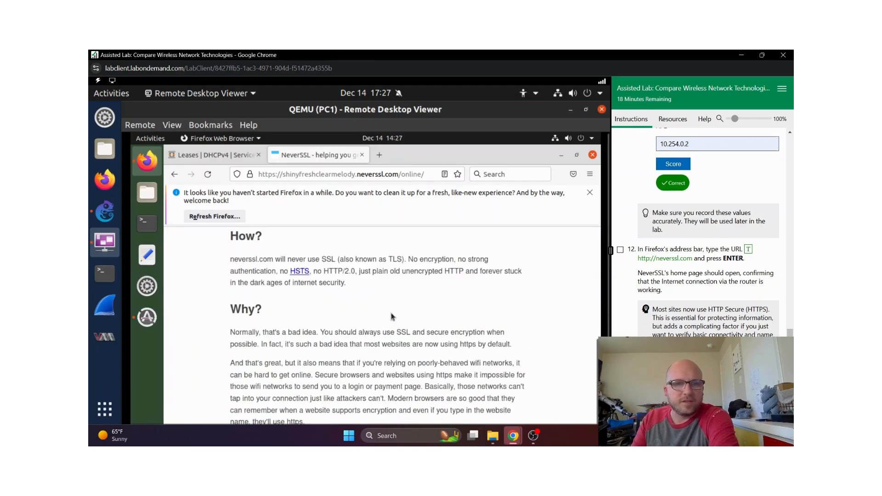
pyautogui.scroll(5, 391, 316)
# - Mark task 12 complete, close Firefox and the Ubuntu upgrade offer on PC1, and continue to the Connect LAPTOP1 page
pyautogui.click(620, 251)
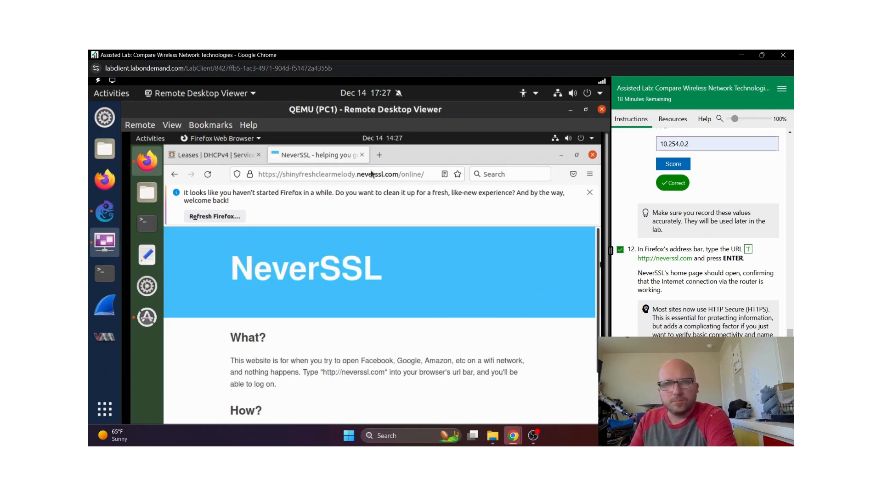
pyautogui.click(362, 155)
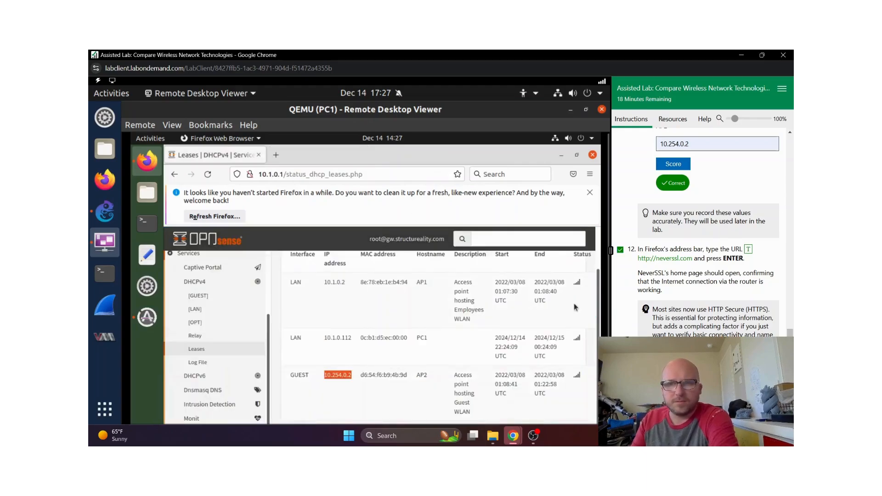
pyautogui.click(592, 155)
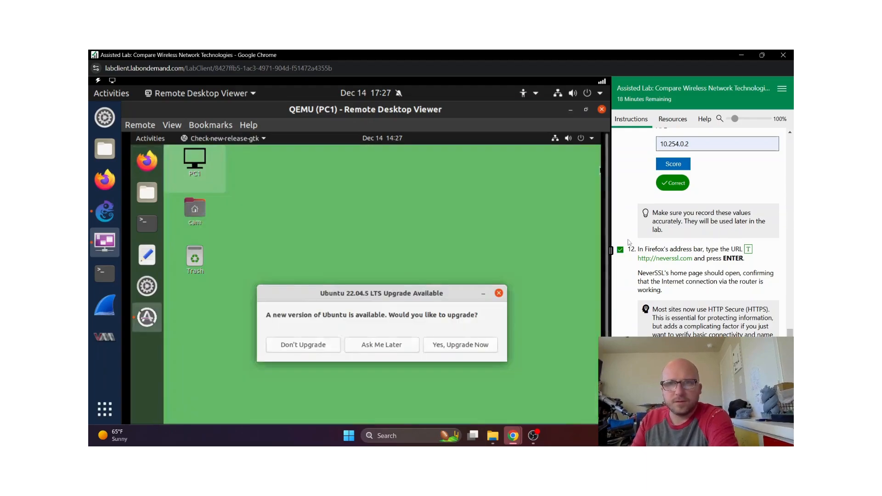
pyautogui.click(498, 293)
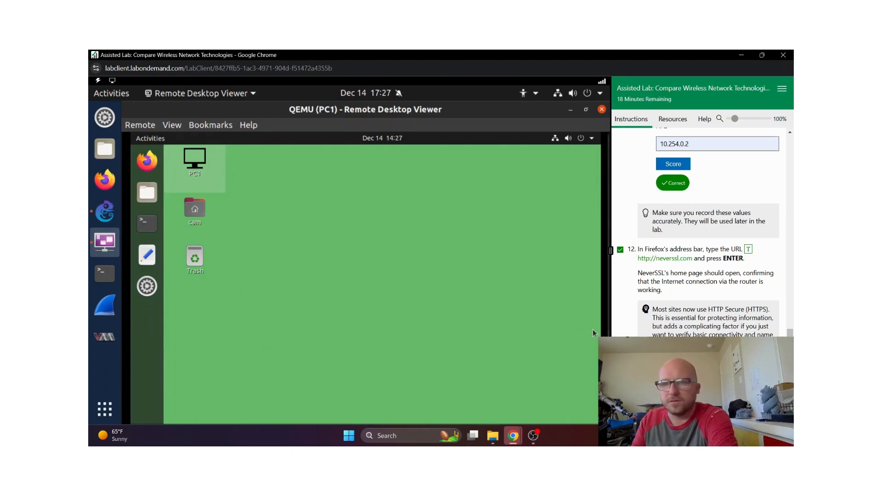
pyautogui.click(776, 415)
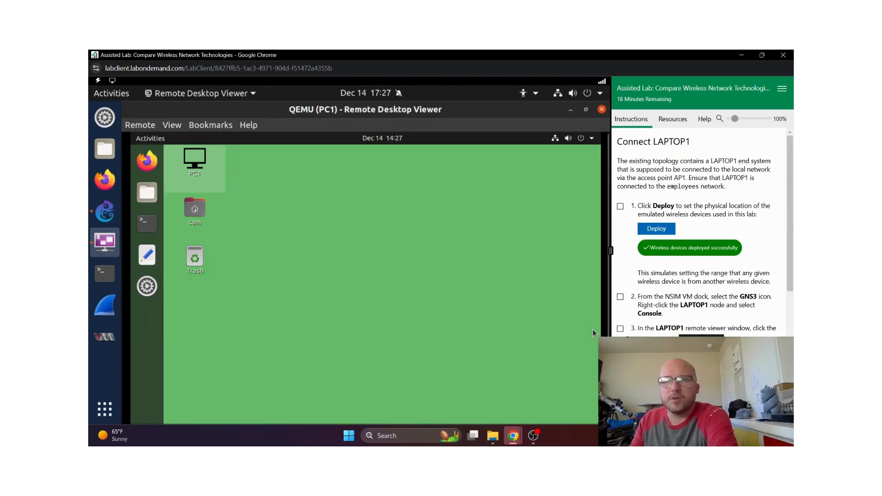
# - Deploy the emulated wireless devices for the lab and mark task 1 complete
pyautogui.click(657, 231)
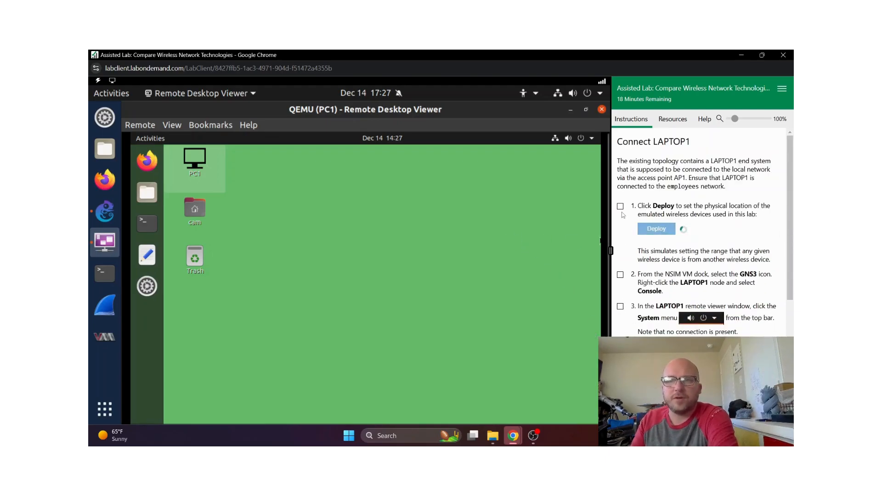
pyautogui.click(620, 206)
pyautogui.scroll(-1, 689, 267)
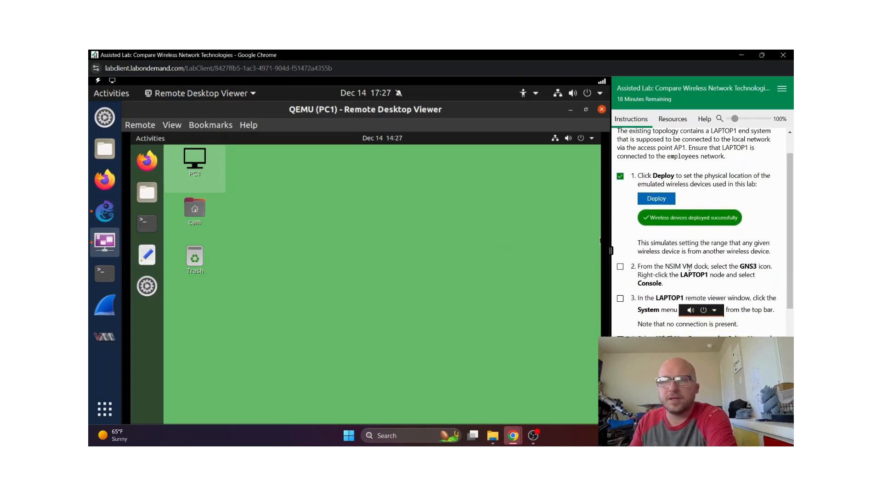
# - Open the console of the LAPTOP1 node from the GNS3 topology
pyautogui.click(104, 212)
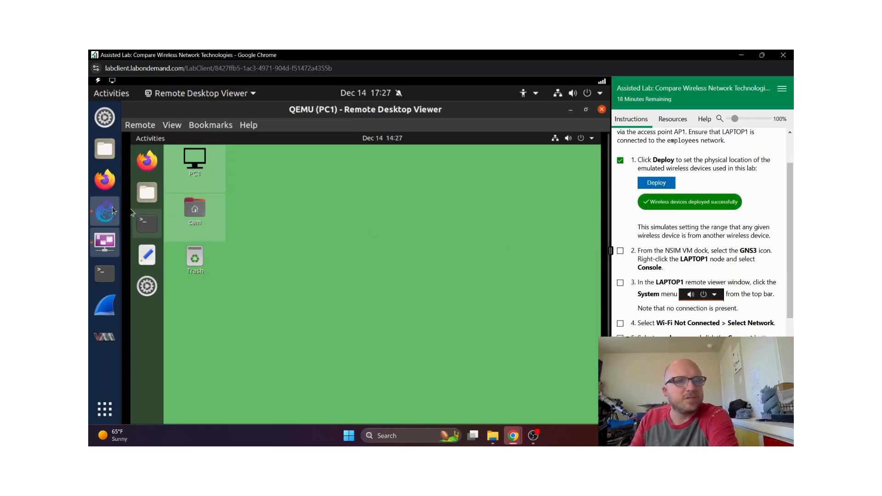
pyautogui.rightClick(348, 271)
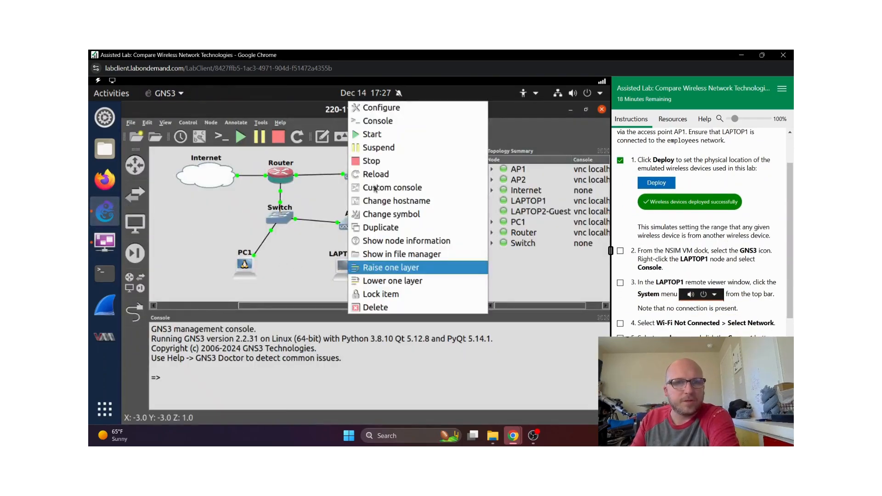
pyautogui.click(391, 121)
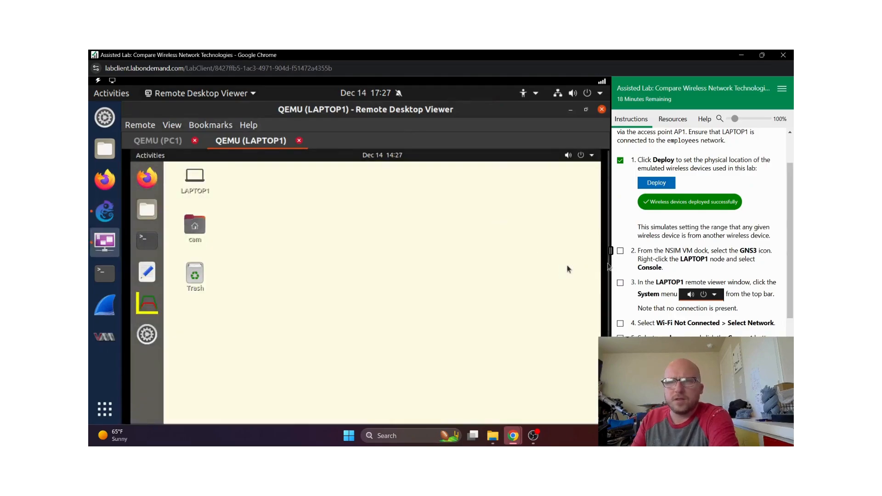
# - Connect LAPTOP1 to the employees Wi-Fi network, entering the network password given in task 6
pyautogui.click(572, 155)
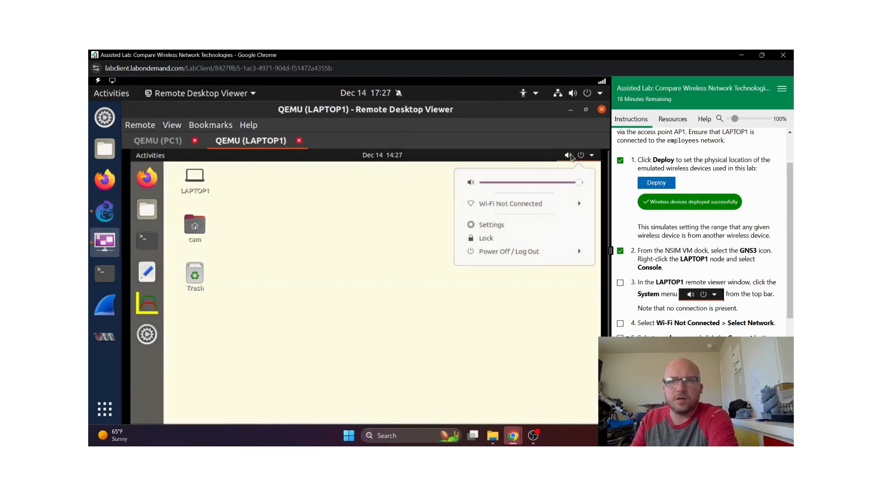
pyautogui.click(511, 205)
pyautogui.click(476, 219)
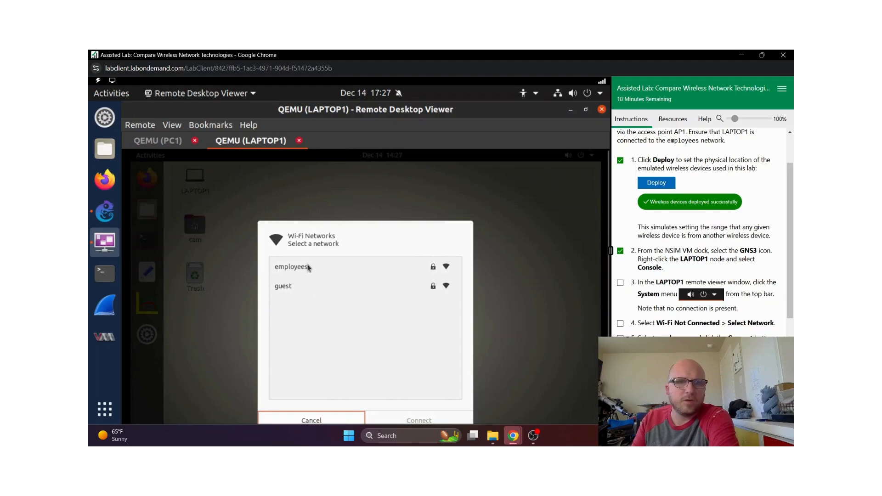
pyautogui.click(307, 268)
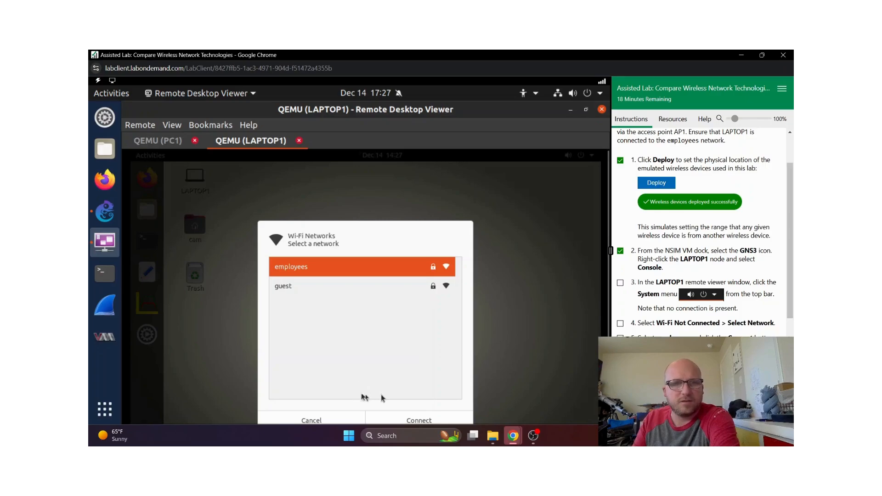
pyautogui.click(409, 417)
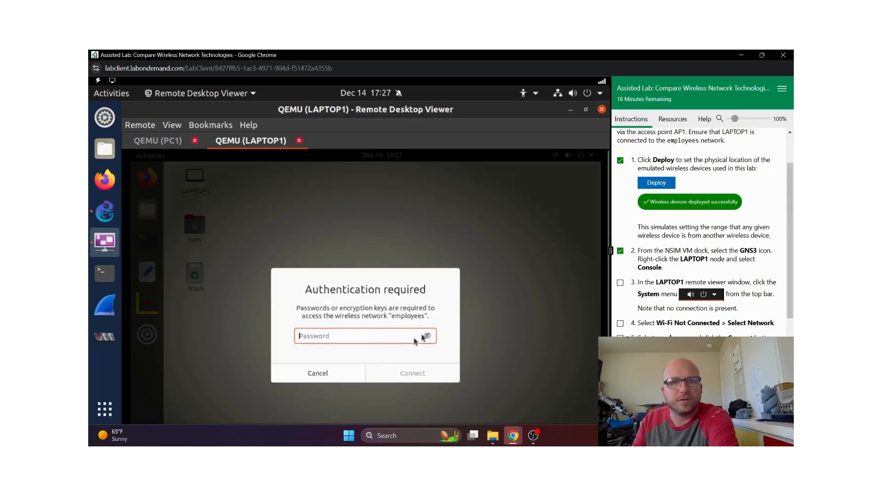
pyautogui.scroll(-1, 660, 317)
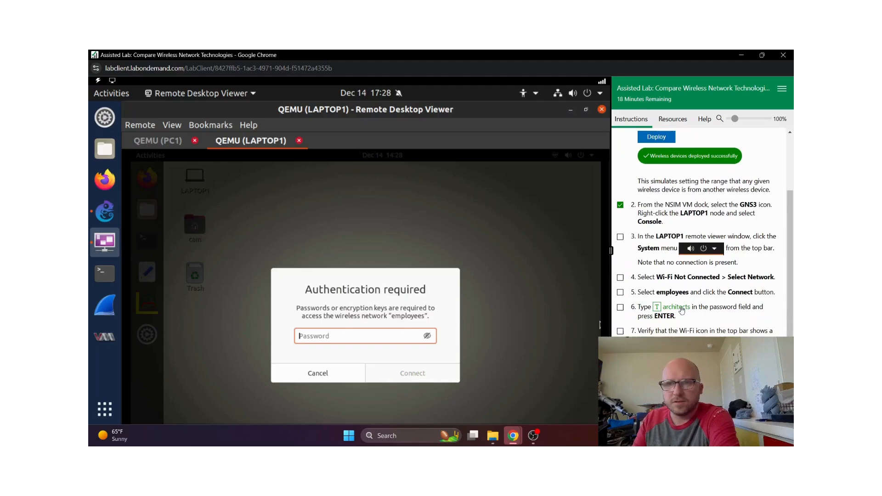
pyautogui.click(679, 308)
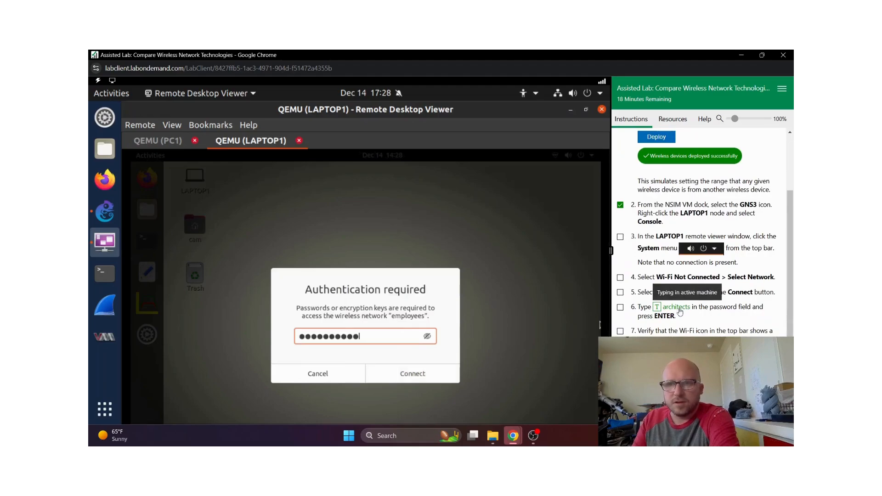
pyautogui.click(413, 374)
# - Check LAPTOP1's Wi-Fi connection status and mark the lab tasks through task 7 complete
pyautogui.scroll(2, 759, 307)
pyautogui.scroll(-1, 759, 307)
pyautogui.scroll(-2, 759, 307)
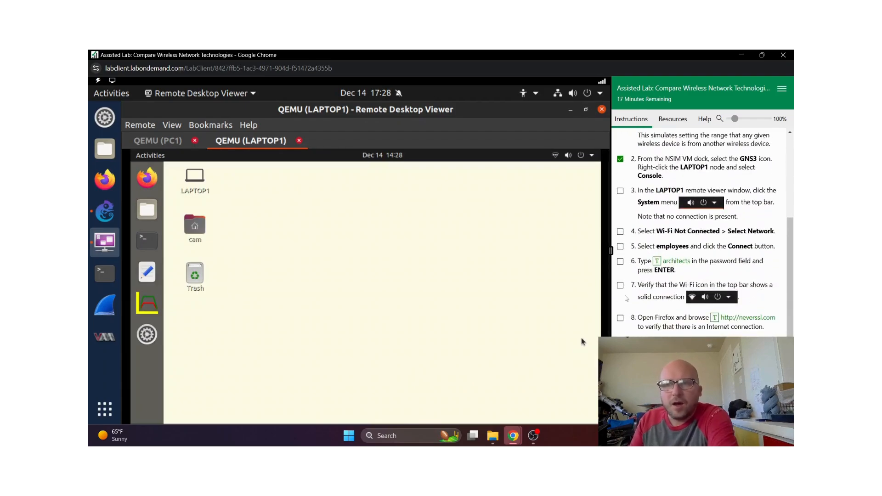
pyautogui.click(620, 262)
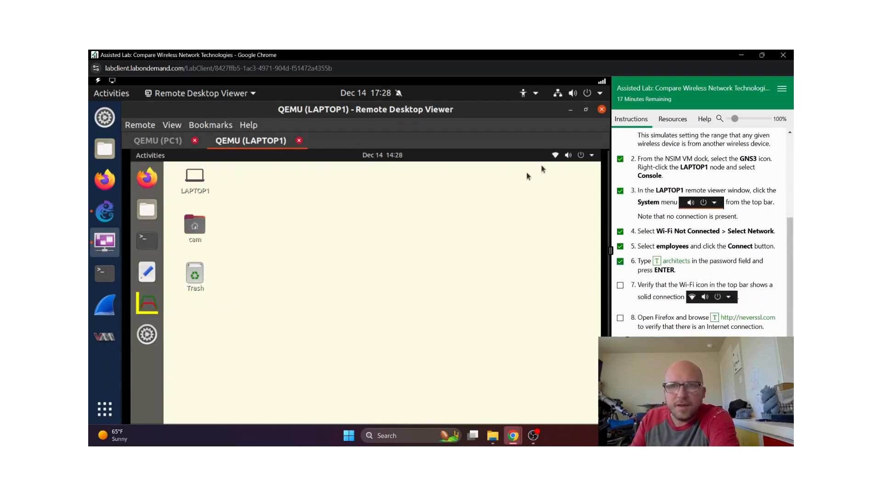
pyautogui.click(620, 285)
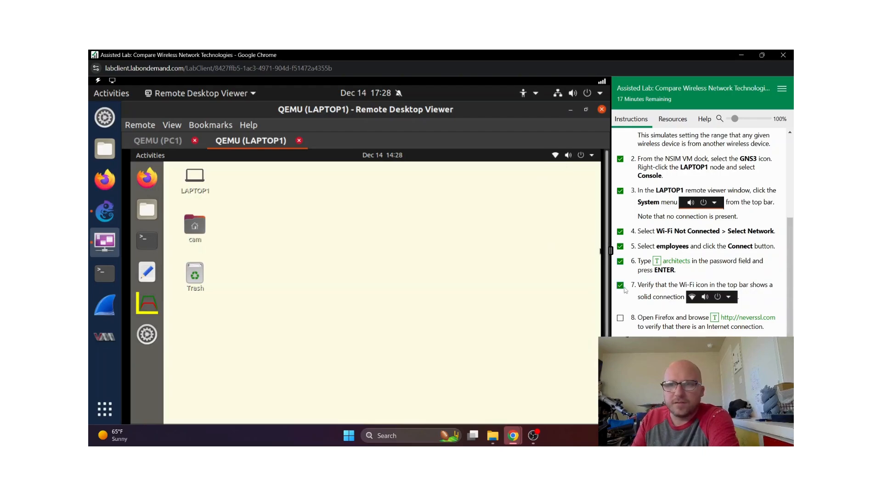
pyautogui.click(147, 178)
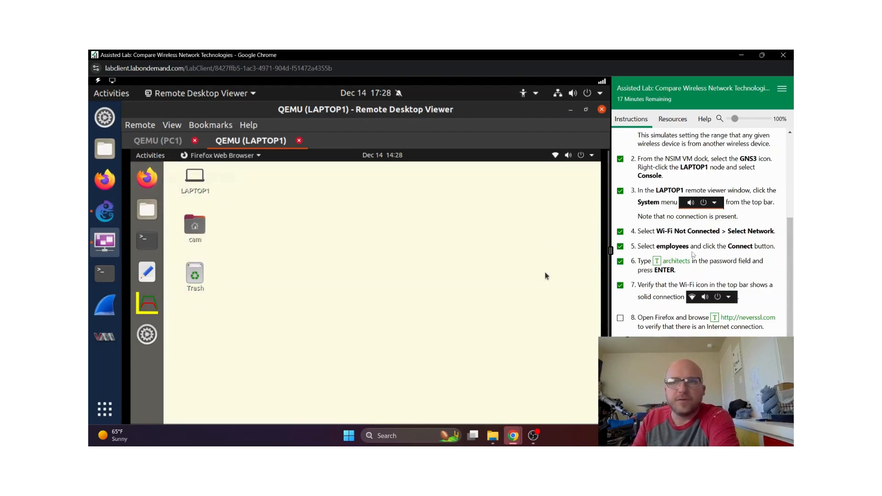
pyautogui.scroll(-1, 648, 321)
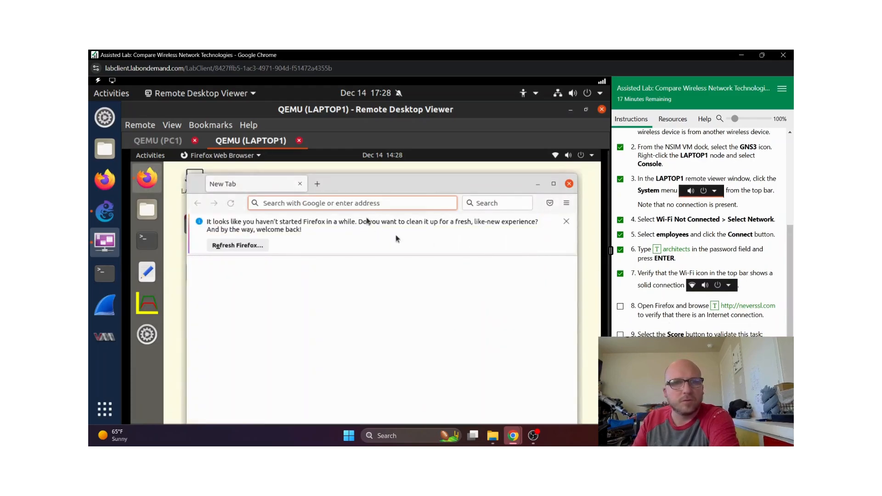
pyautogui.click(749, 306)
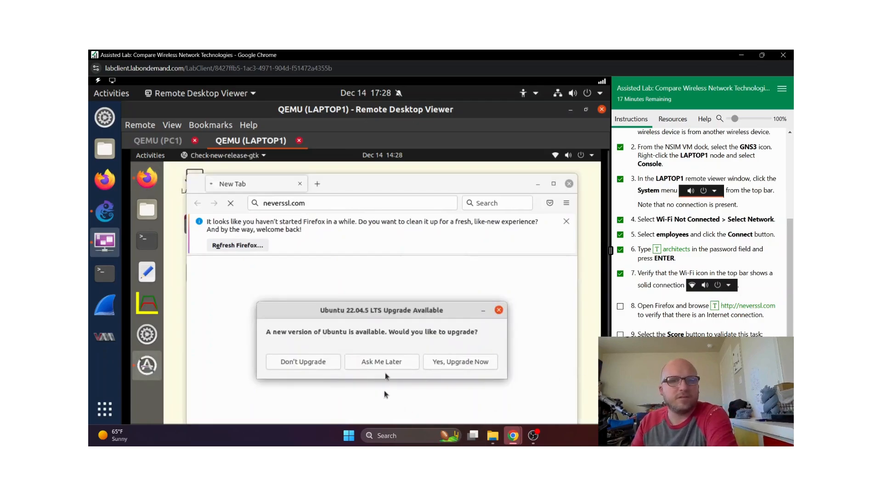
pyautogui.click(499, 311)
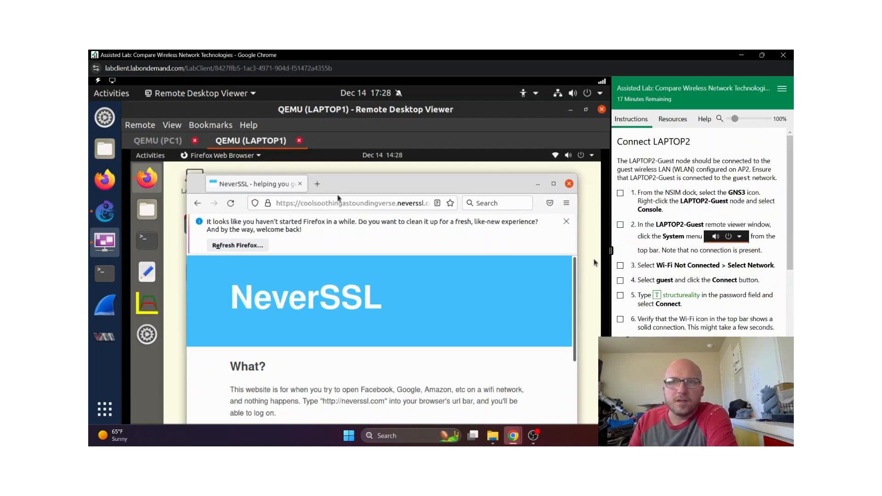
# - Open the console of the LAPTOP2-Guest node from the GNS3 topology and launch Firefox on it
pyautogui.click(99, 214)
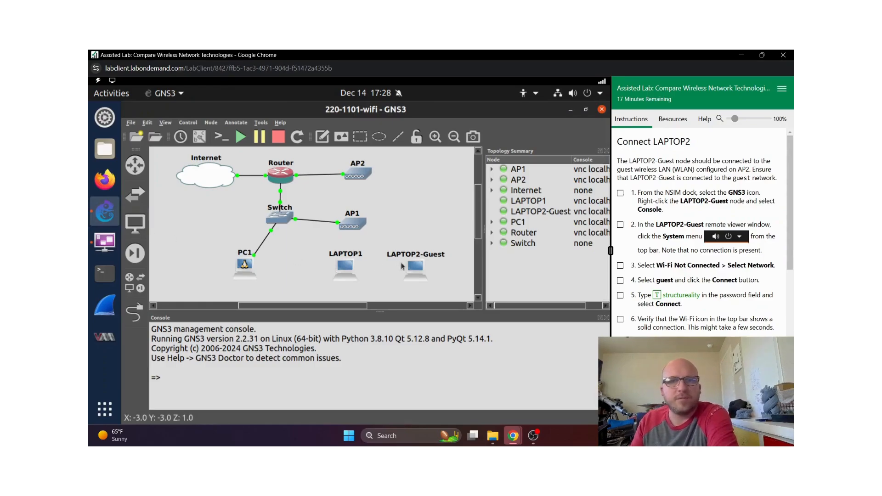
pyautogui.rightClick(416, 267)
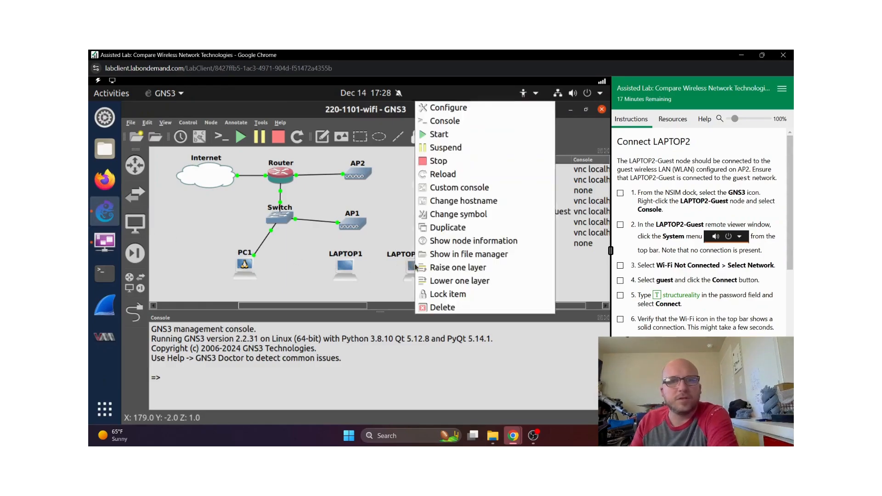
pyautogui.click(452, 122)
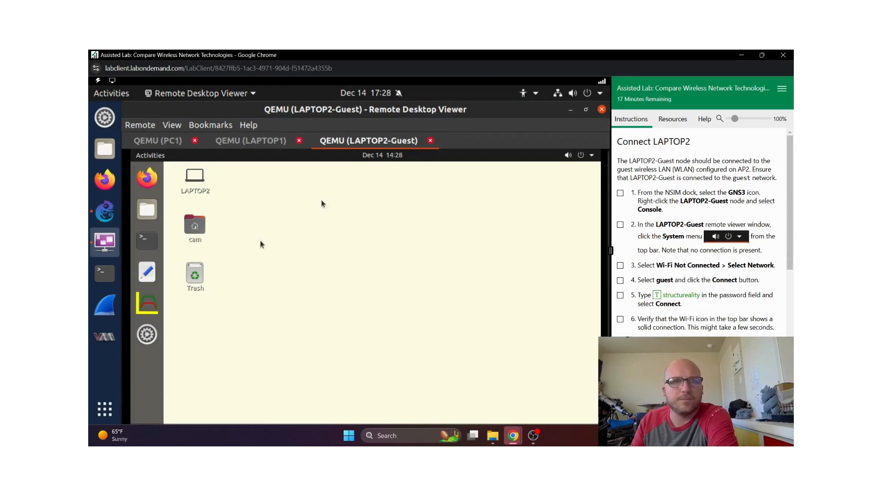
pyautogui.click(147, 178)
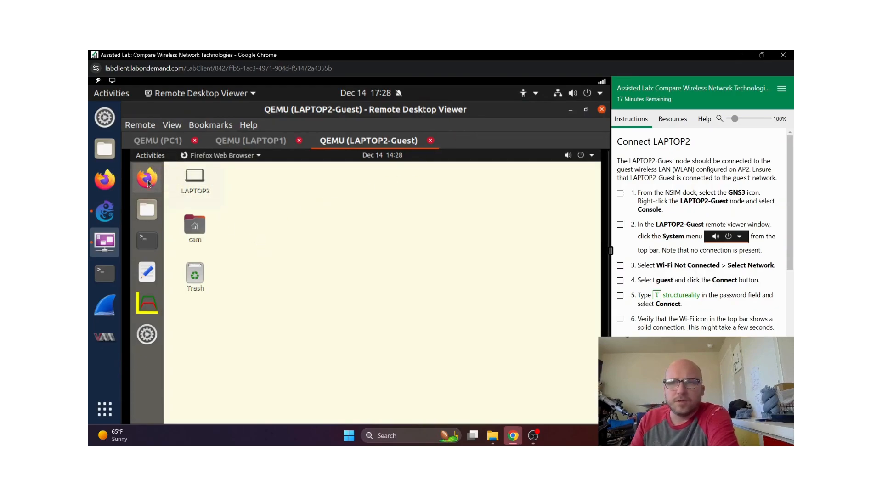
# - Connect LAPTOP2-Guest to the guest Wi-Fi network, entering the network password given in task 5
pyautogui.click(569, 156)
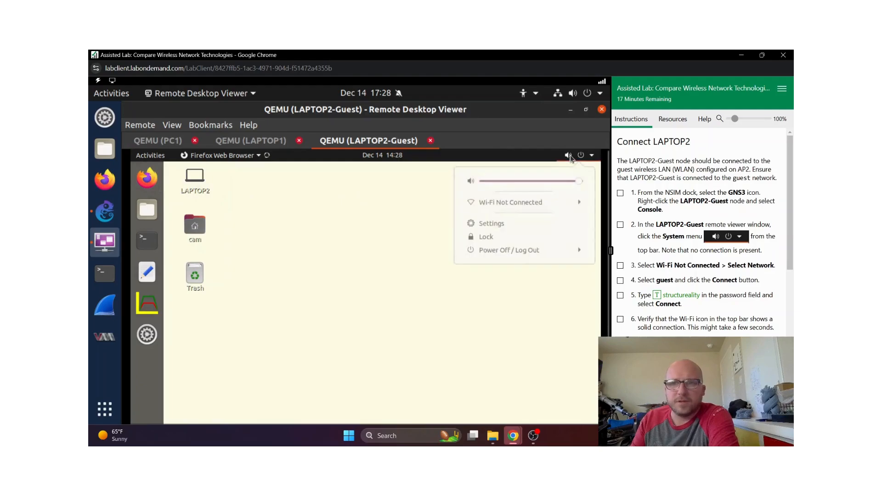
pyautogui.click(518, 205)
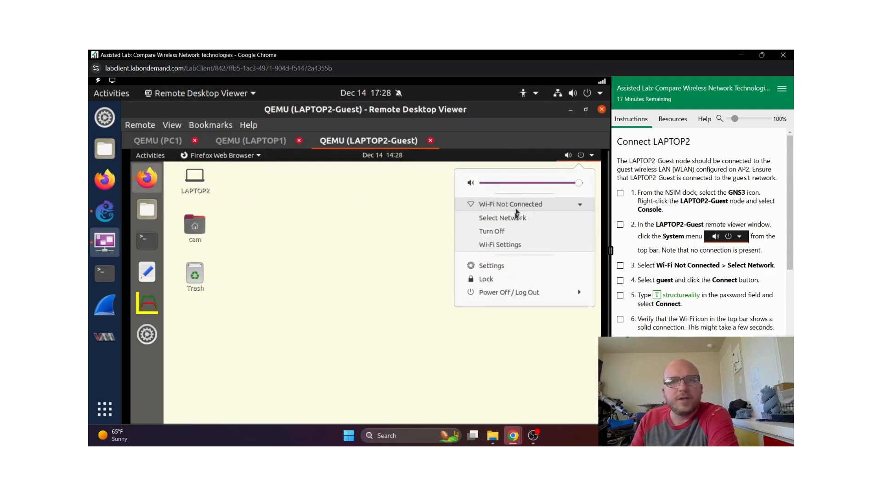
pyautogui.click(516, 219)
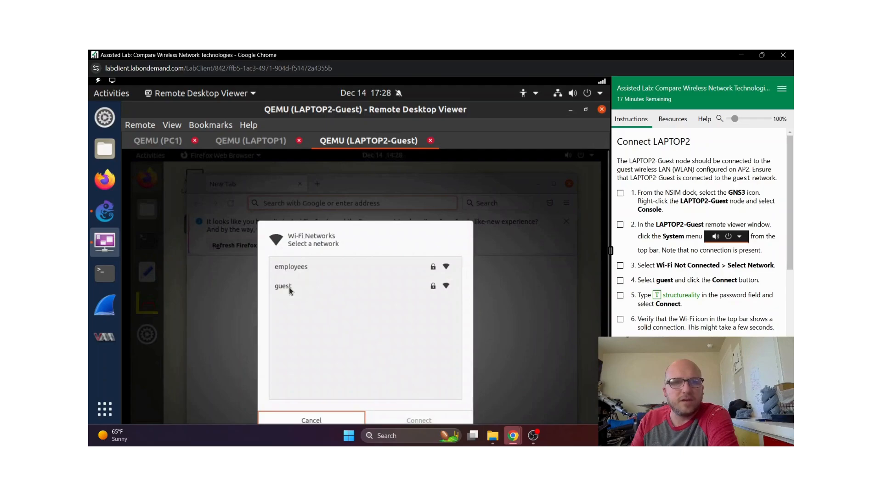
pyautogui.click(290, 288)
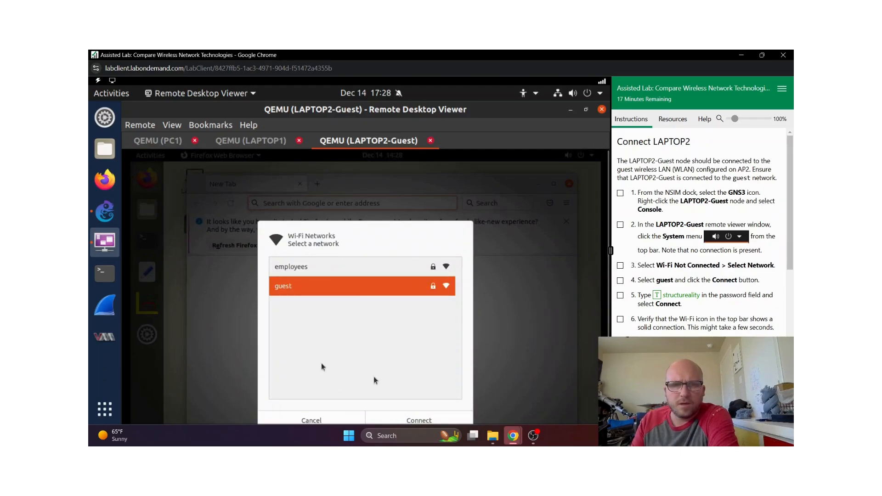
pyautogui.click(437, 418)
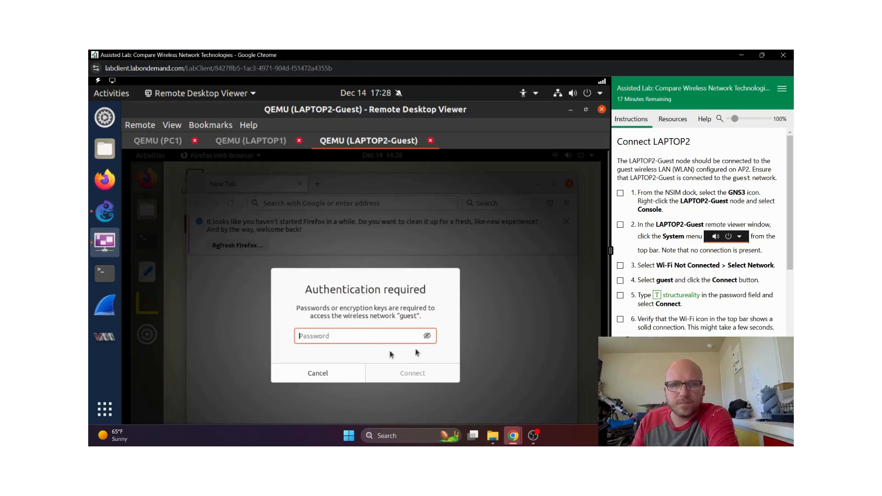
pyautogui.click(682, 296)
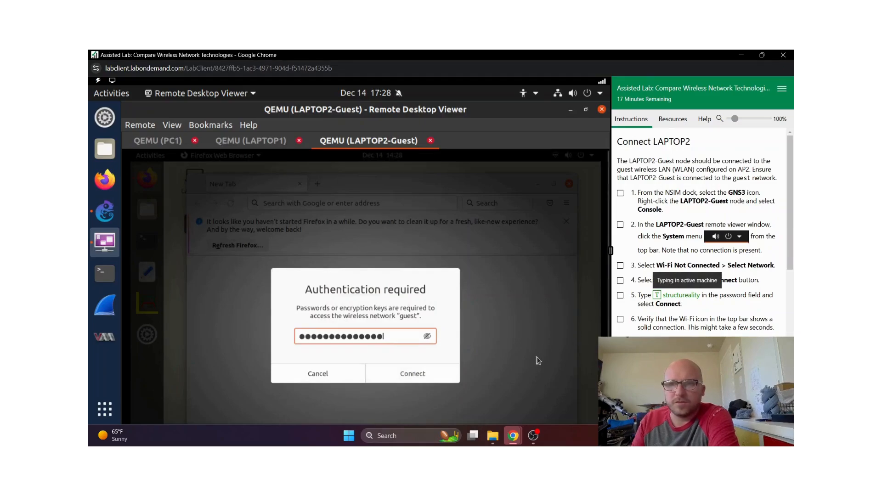
pyautogui.click(427, 374)
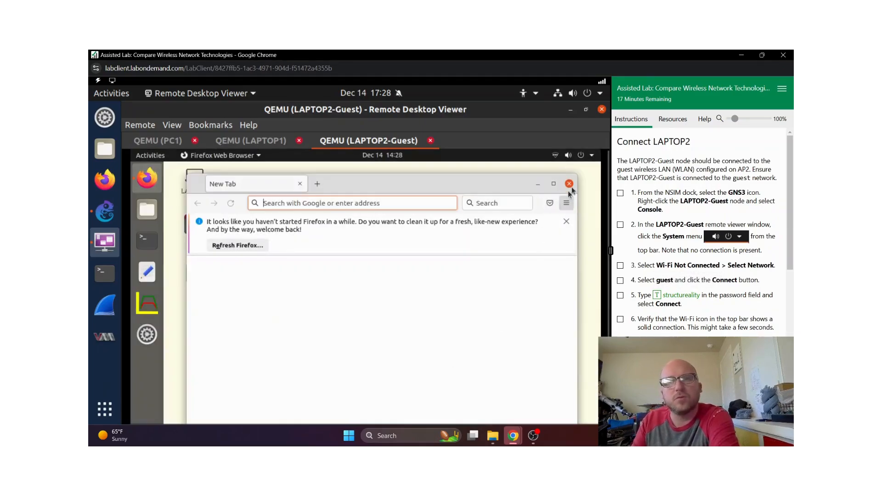
# - Restart Firefox on LAPTOP2-Guest and mark the Connect LAPTOP2 tasks through task 5 complete
pyautogui.click(569, 184)
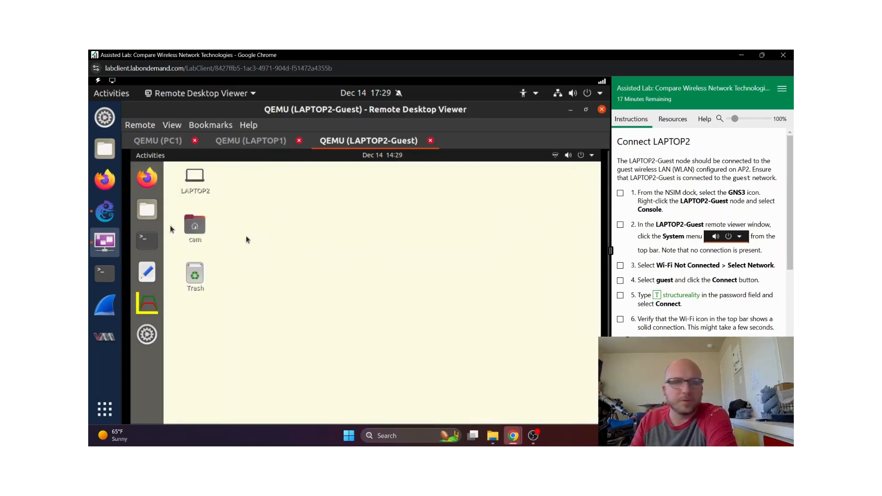
pyautogui.click(147, 178)
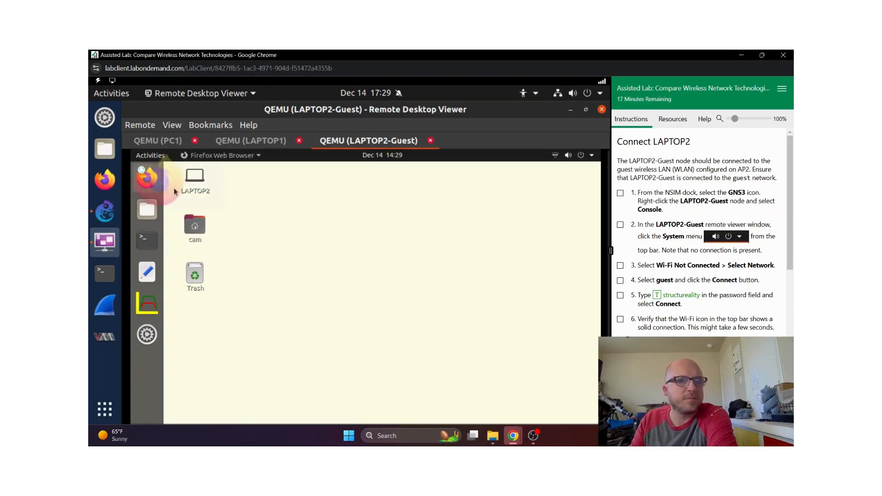
pyautogui.click(620, 295)
pyautogui.scroll(-2, 656, 271)
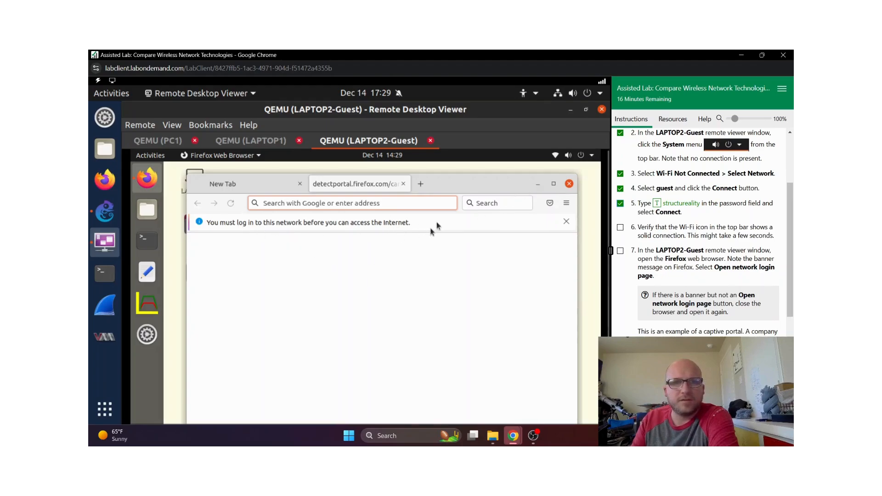
# - Close and reopen Firefox on LAPTOP2-Guest, and open the network login page from its banner
pyautogui.scroll(-1, 691, 262)
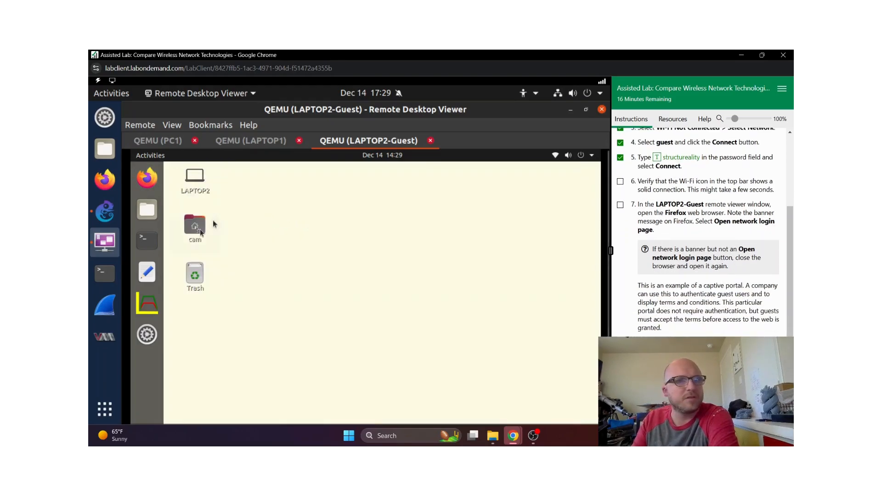
pyautogui.click(149, 183)
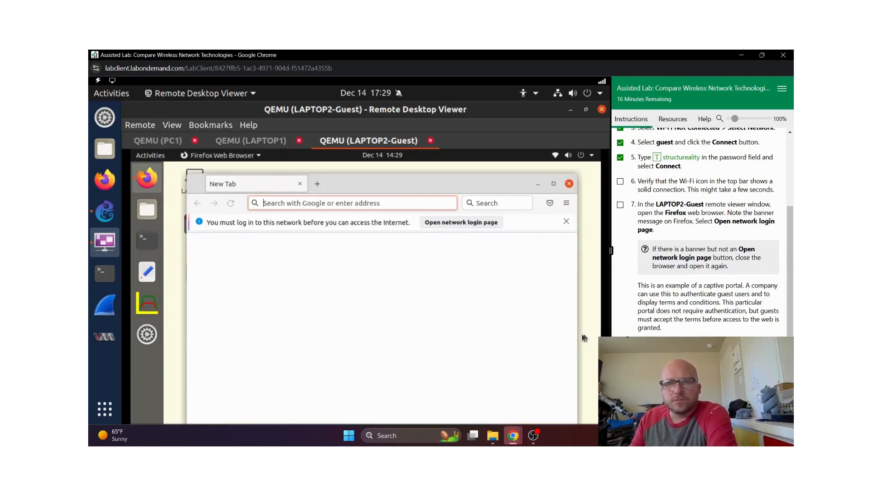
pyautogui.click(449, 223)
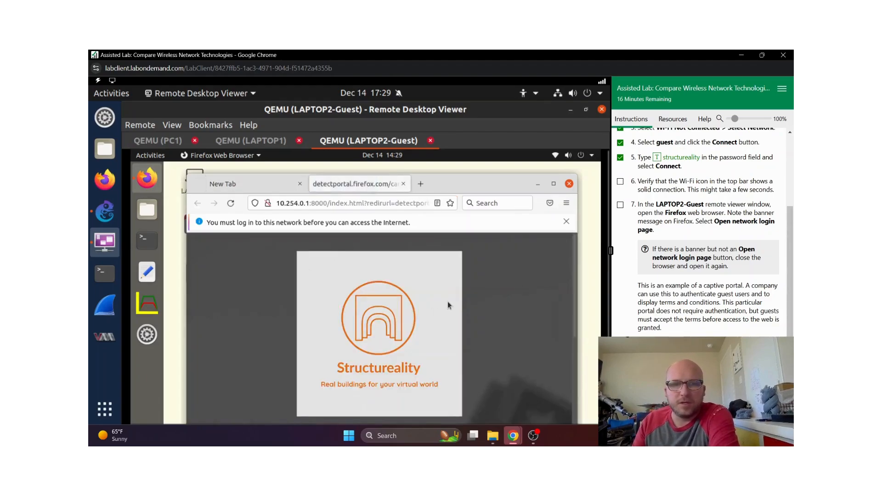
# - Sign in to the guest network from the captive portal page and mark task 8 complete
pyautogui.scroll(-2, 706, 281)
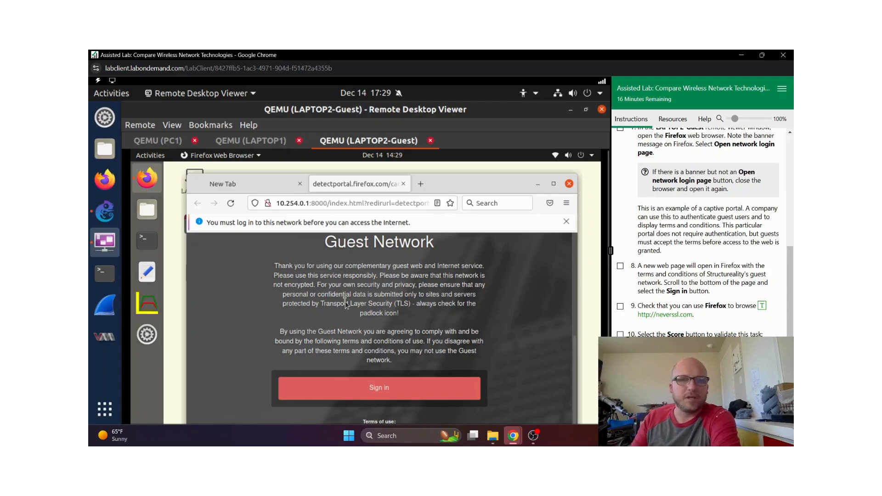
pyautogui.scroll(-3, 325, 277)
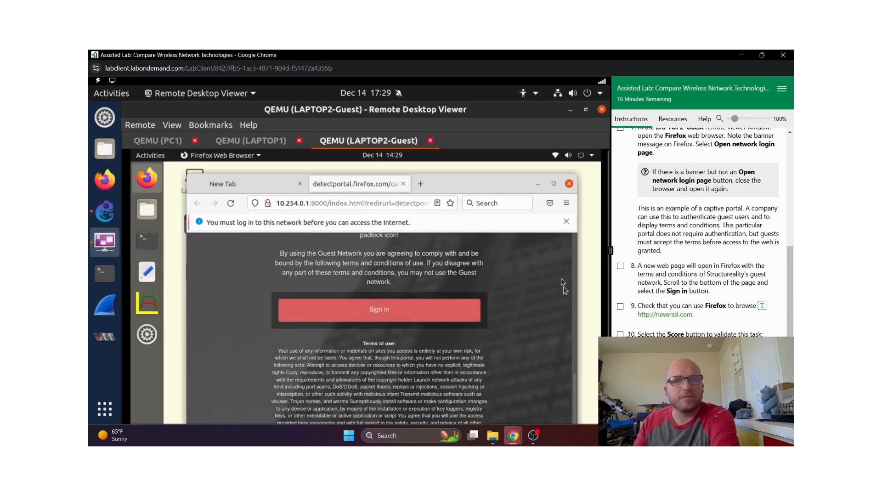
pyautogui.click(380, 320)
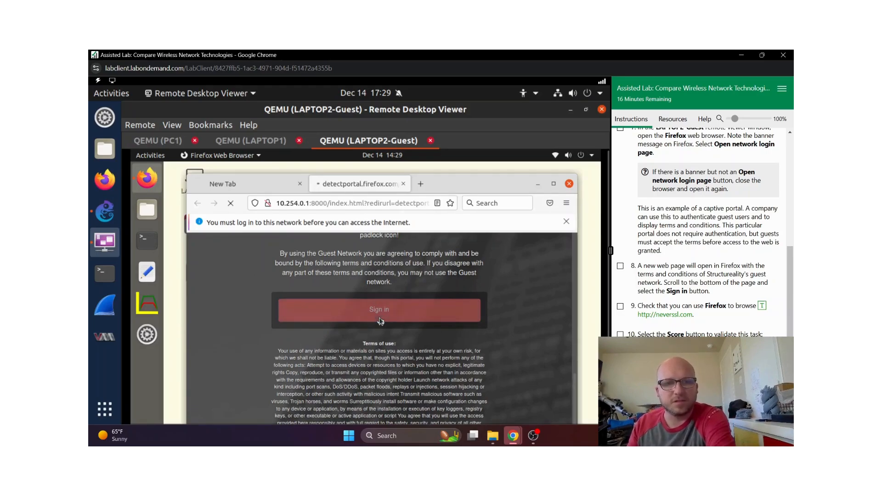
pyautogui.click(620, 266)
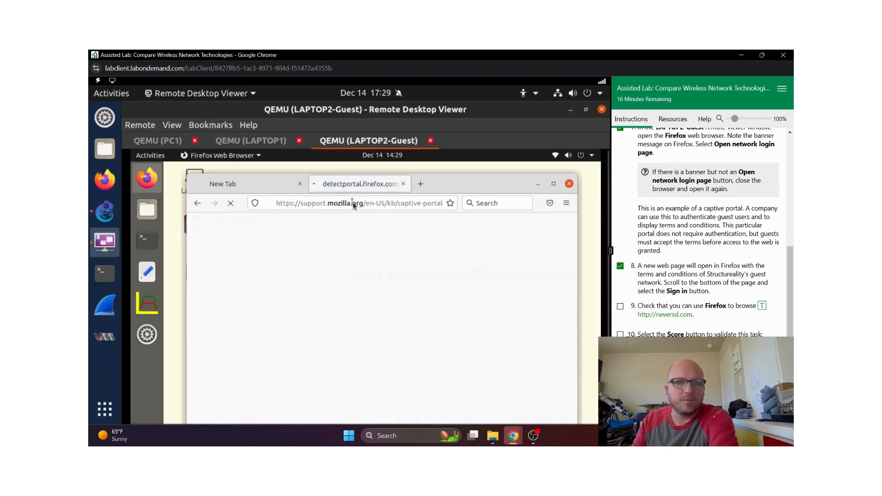
pyautogui.click(299, 202)
pyautogui.click(670, 315)
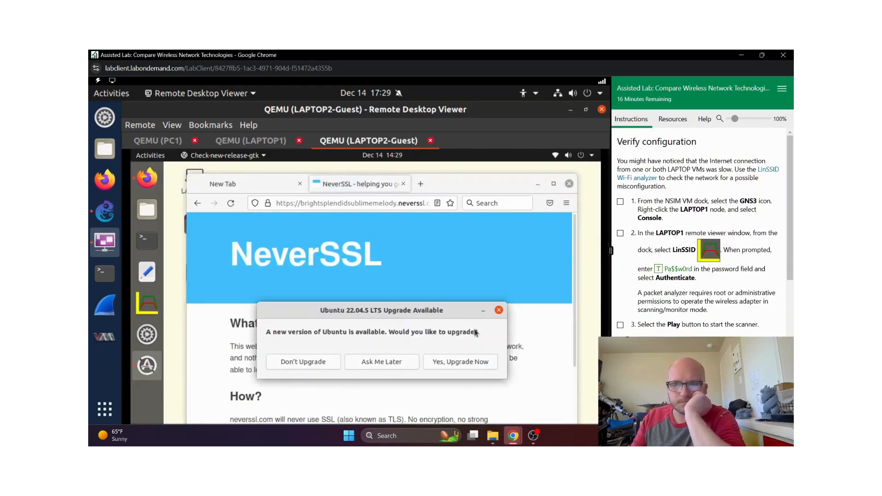
pyautogui.click(498, 311)
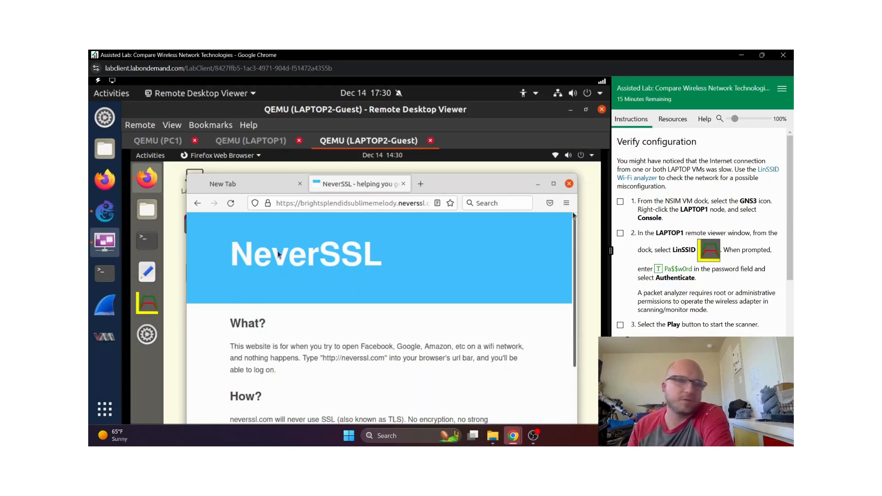
# - Switch to the LAPTOP1 console, launch LinSSID and authenticate with the account password given in task 2
pyautogui.click(104, 212)
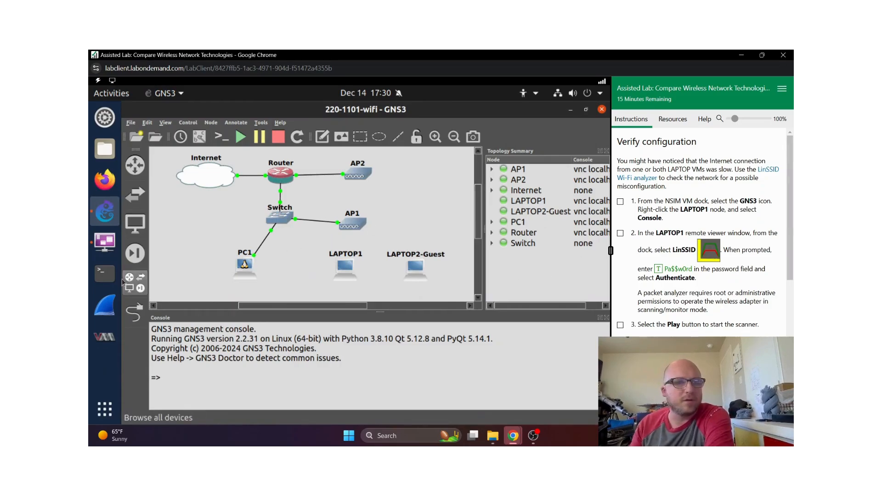
pyautogui.click(105, 241)
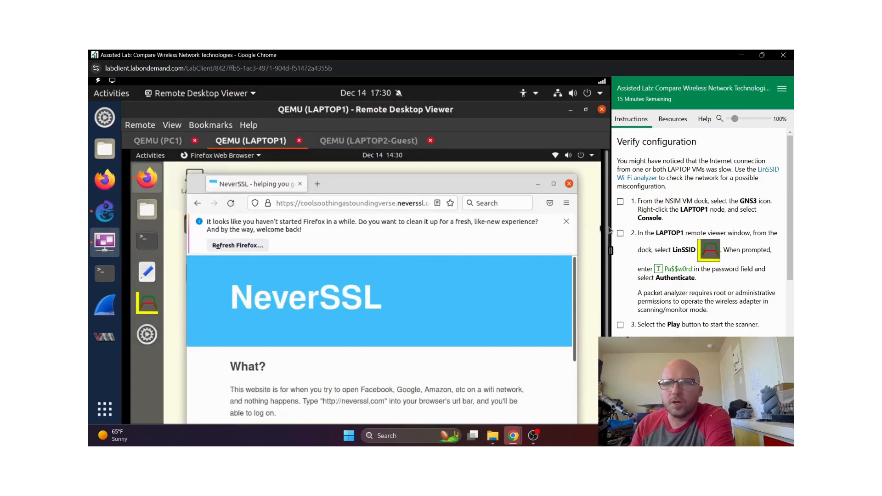
pyautogui.click(148, 303)
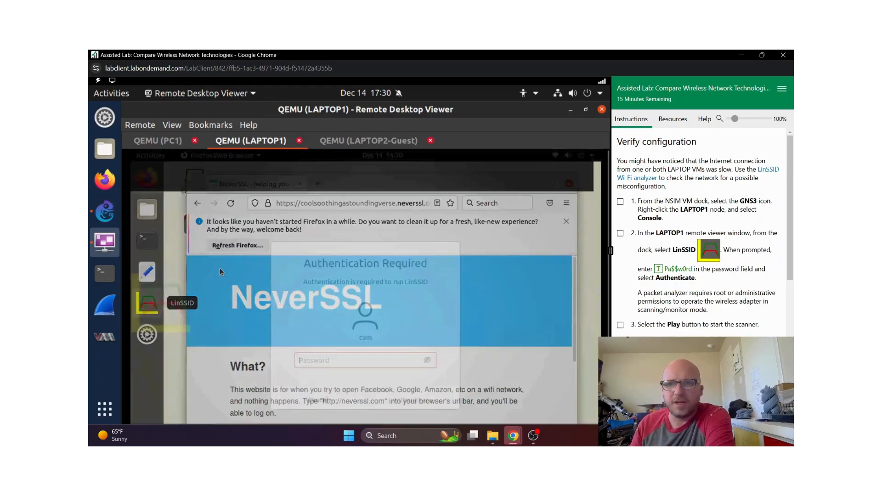
pyautogui.click(679, 270)
pyautogui.click(400, 394)
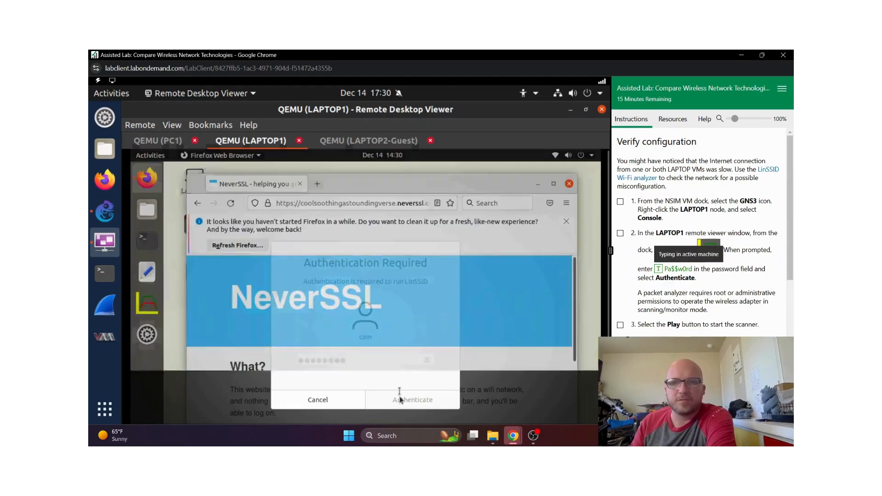
# - Maximize LinSSID, show the 2.4 GHz channel graph, start the scanner and mark Verify configuration tasks 1 to 3 complete
pyautogui.scroll(-2, 671, 291)
pyautogui.scroll(-1, 672, 290)
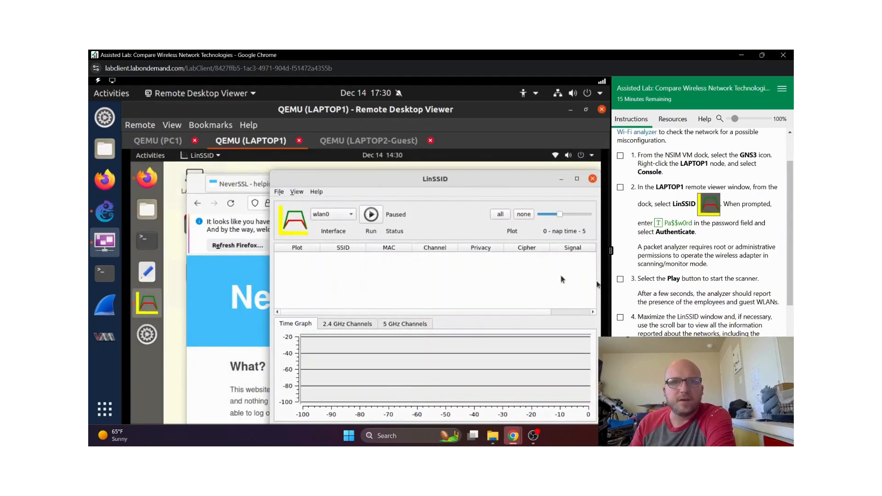
pyautogui.moveTo(411, 174); pyautogui.dragTo(376, 155)
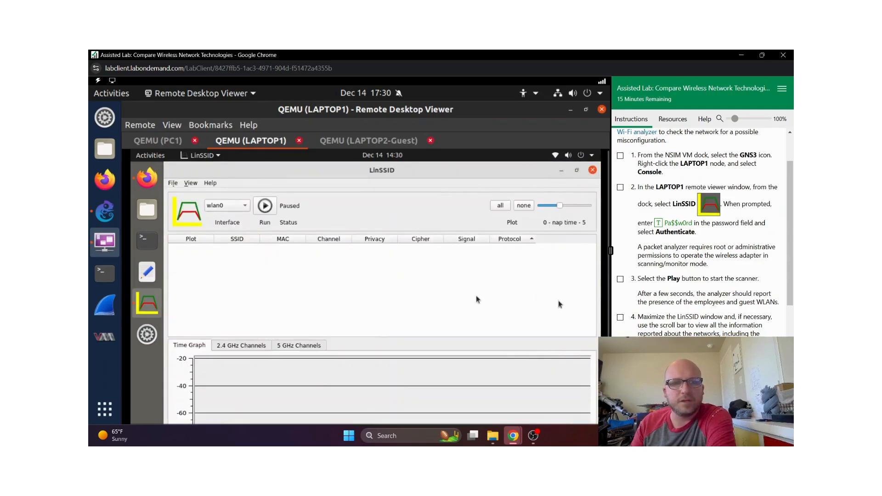
pyautogui.click(227, 347)
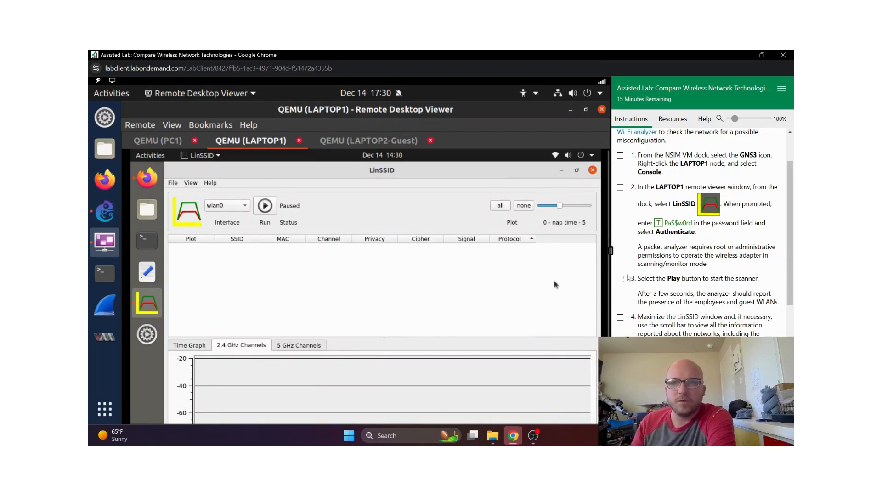
pyautogui.click(265, 205)
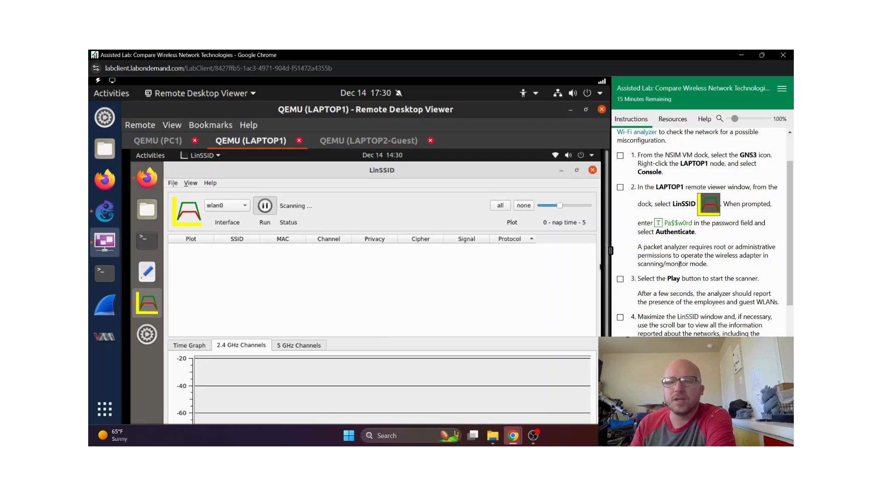
pyautogui.click(620, 279)
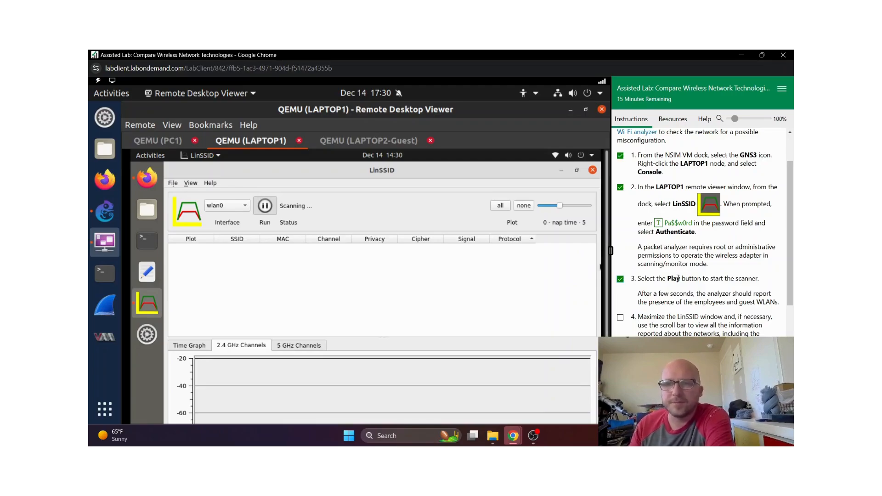
# - Answer the performance question with "Both APs are configured to use channel 1", and stop and force quit LinSSID
pyautogui.scroll(-2, 709, 275)
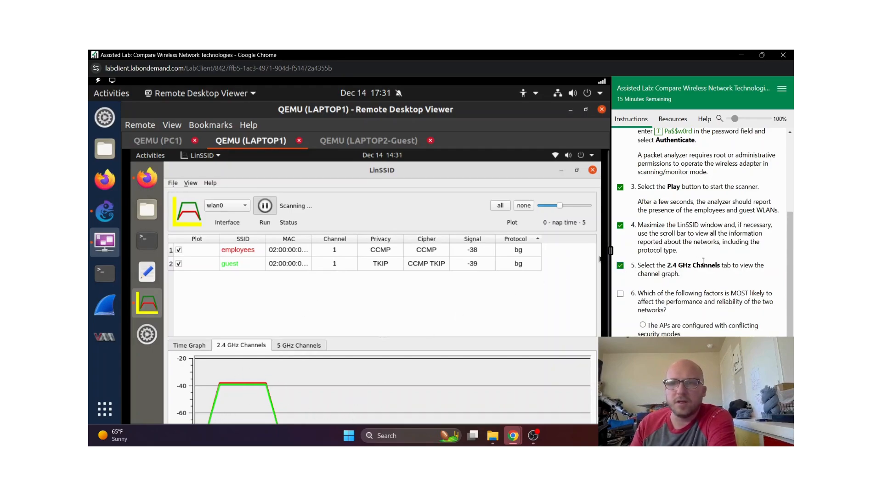
pyautogui.scroll(-1, 703, 261)
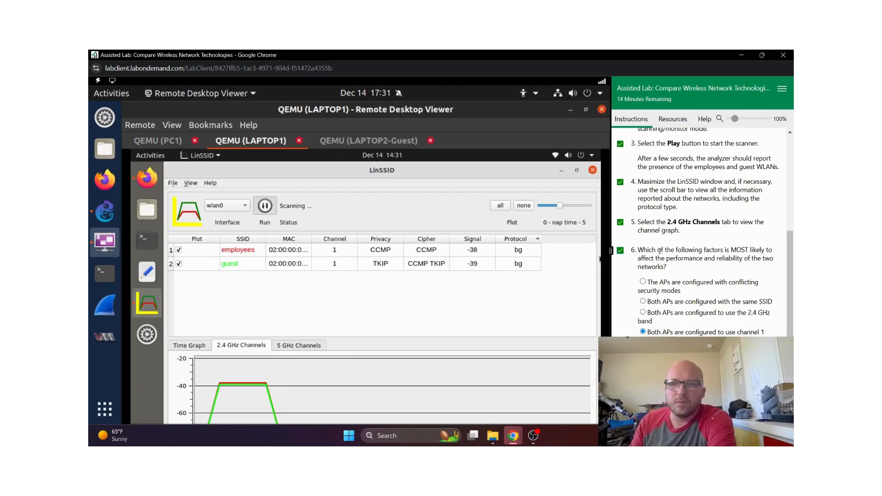
pyautogui.scroll(-1, 667, 250)
pyautogui.moveTo(666, 245)
pyautogui.mouseDown()
pyautogui.moveTo(640, 228)
pyautogui.moveTo(663, 233)
pyautogui.mouseUp()
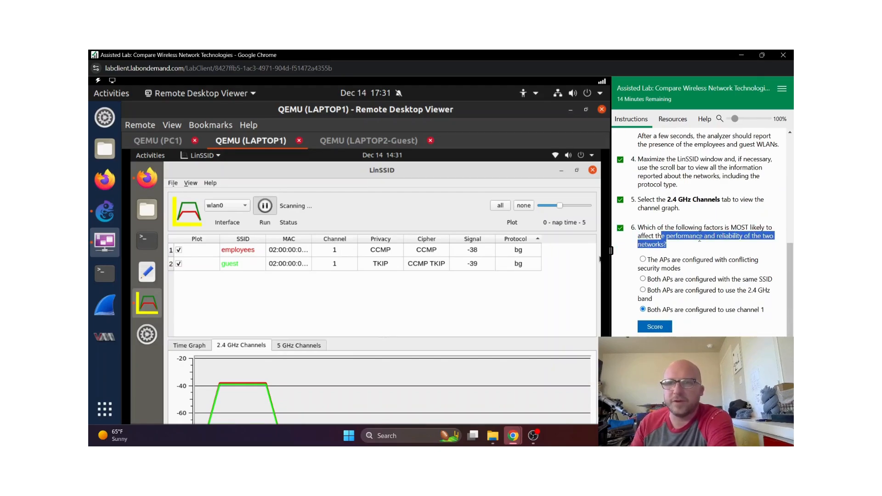
pyautogui.click(742, 232)
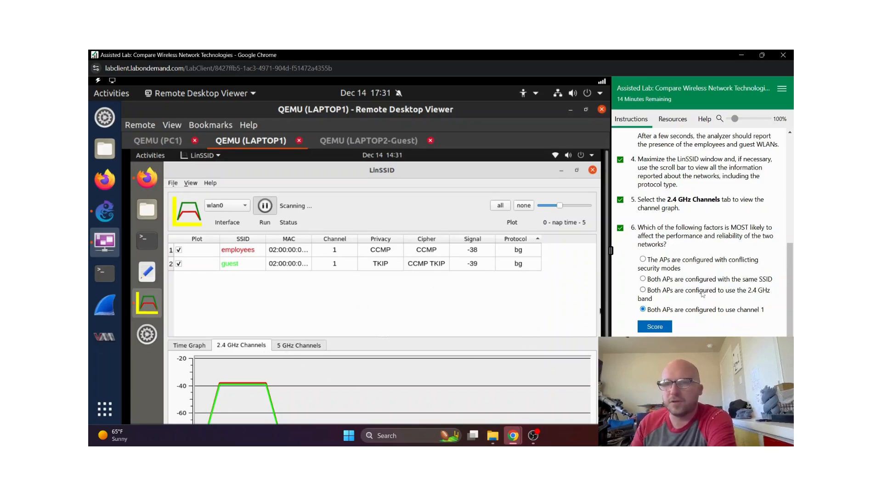
pyautogui.click(264, 206)
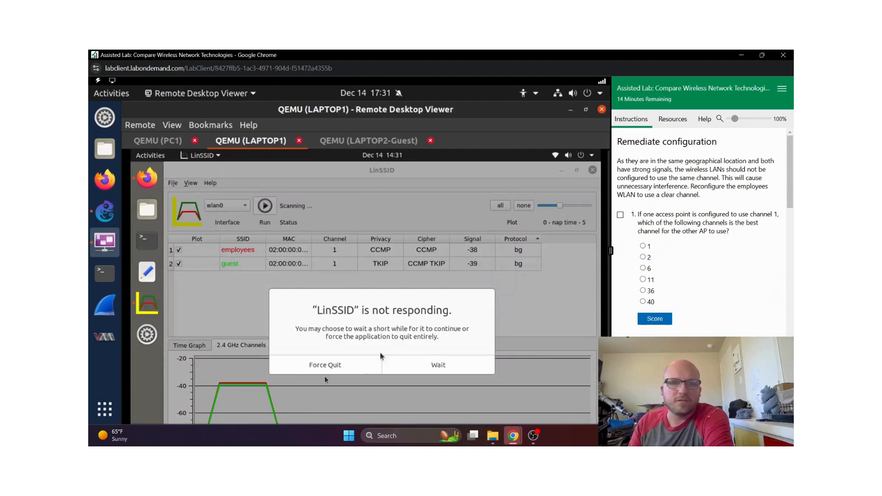
pyautogui.click(325, 366)
# - Answer the Remediate configuration question on the best channel for the other AP with 11 and score it
pyautogui.moveTo(639, 214); pyautogui.dragTo(757, 213)
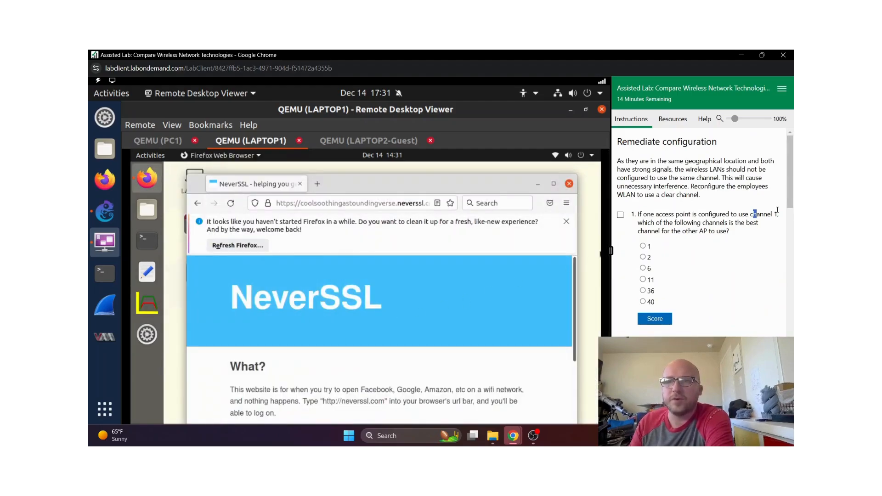
pyautogui.doubleClick(642, 224)
pyautogui.moveTo(643, 225); pyautogui.dragTo(741, 217)
pyautogui.click(777, 223)
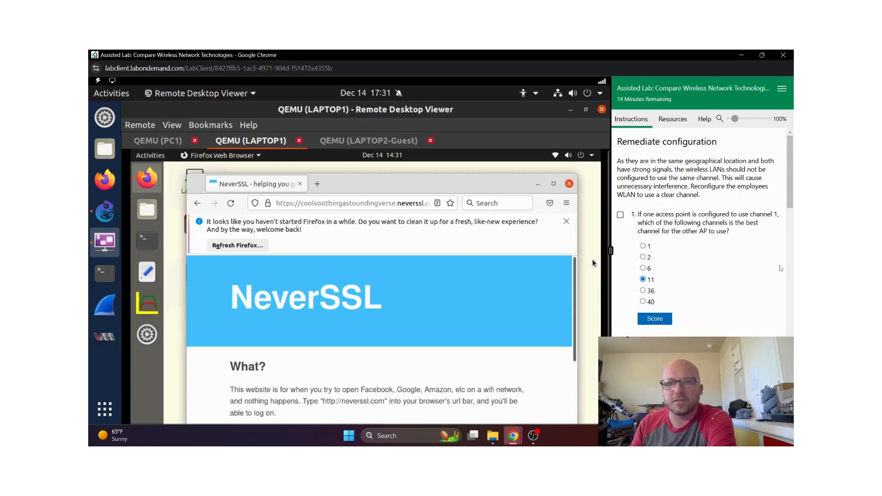
pyautogui.click(655, 318)
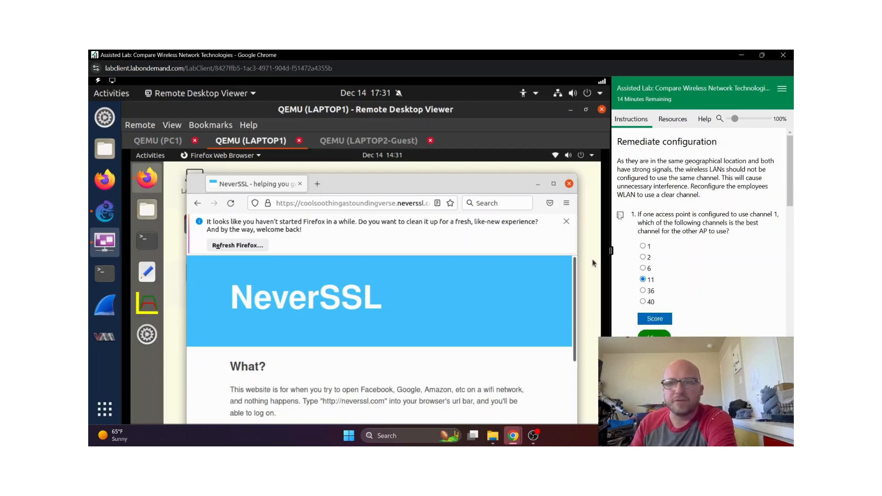
pyautogui.scroll(-3, 741, 258)
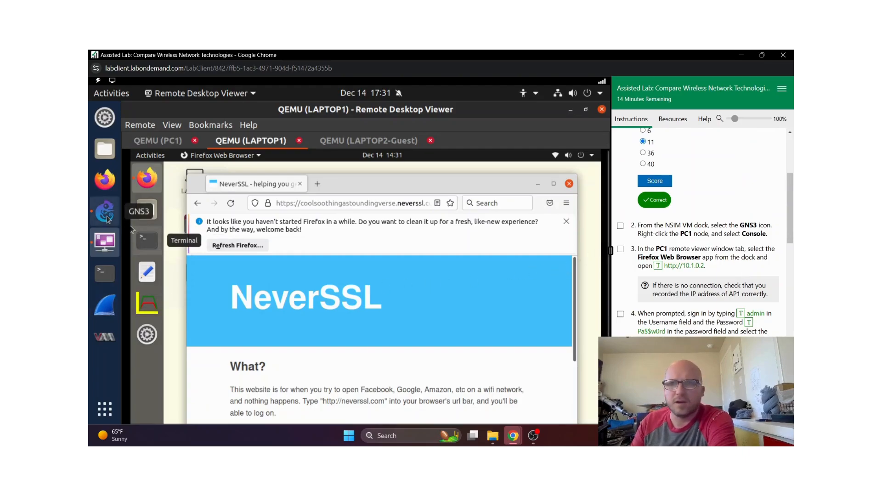
pyautogui.click(157, 141)
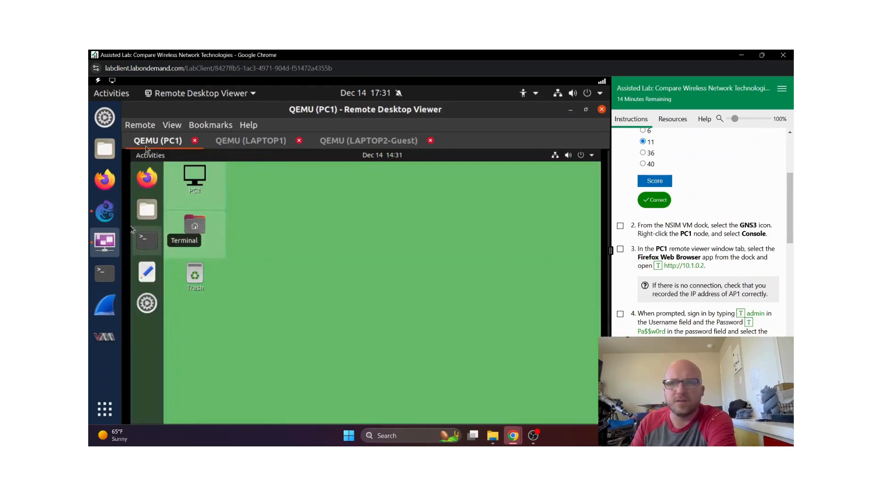
pyautogui.click(620, 225)
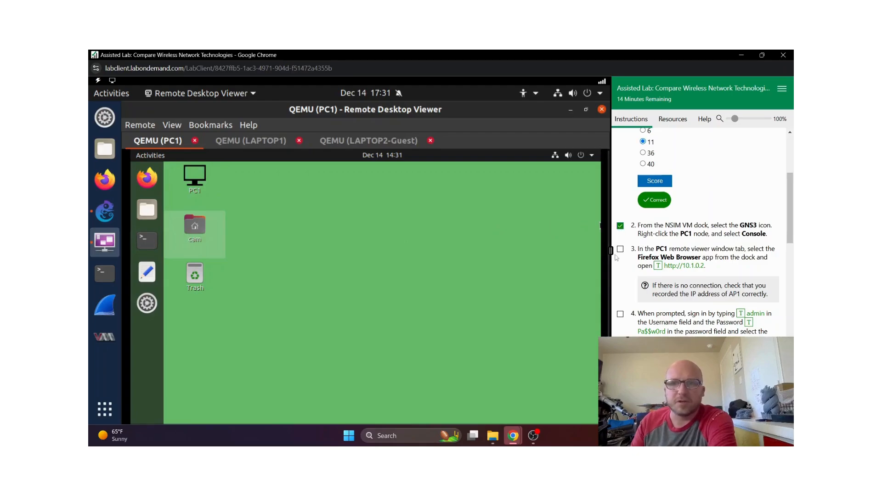
pyautogui.click(147, 178)
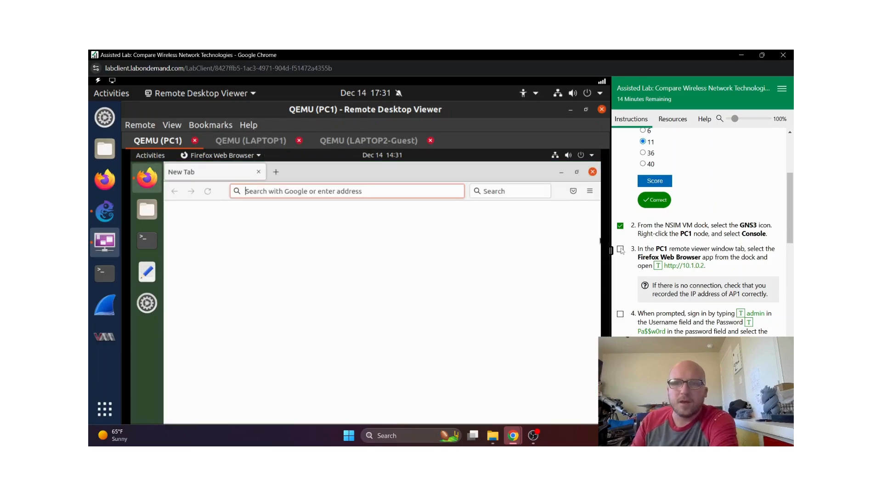
pyautogui.scroll(-1, 699, 249)
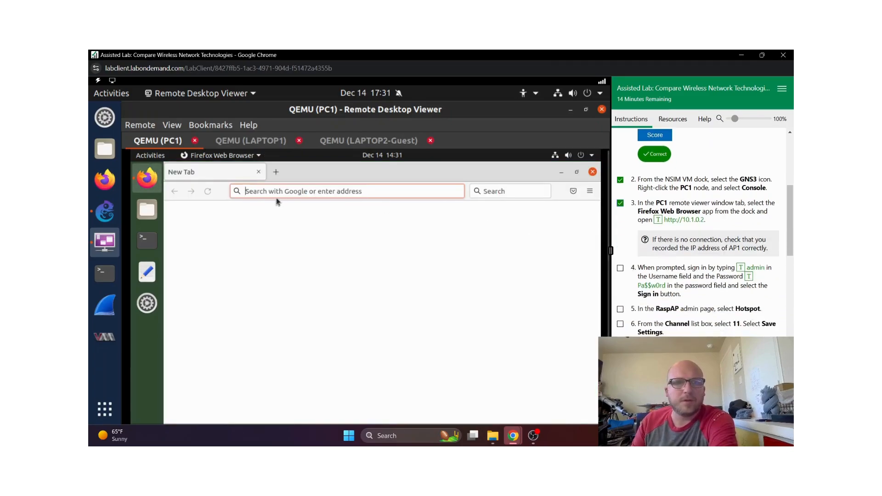
pyautogui.click(679, 220)
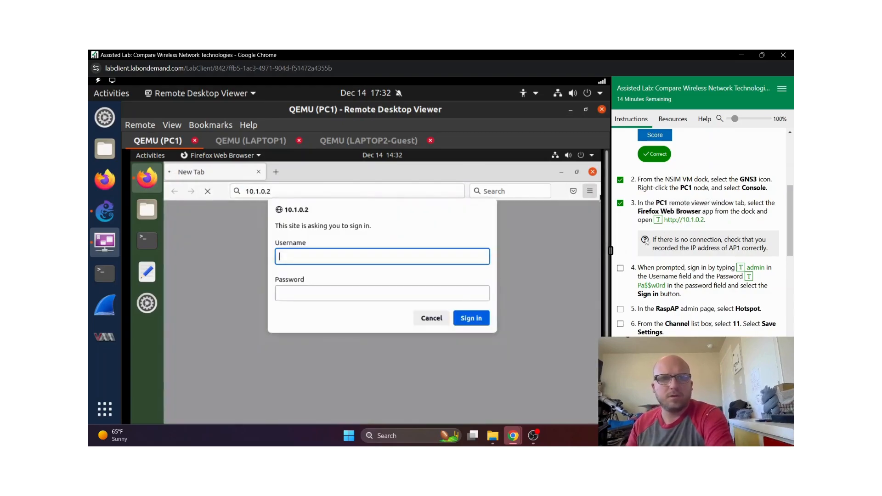
# - Sign in to the access point as admin with the account password given in task 4, and mark tasks 4 and 5 complete
pyautogui.click(754, 267)
pyautogui.click(341, 291)
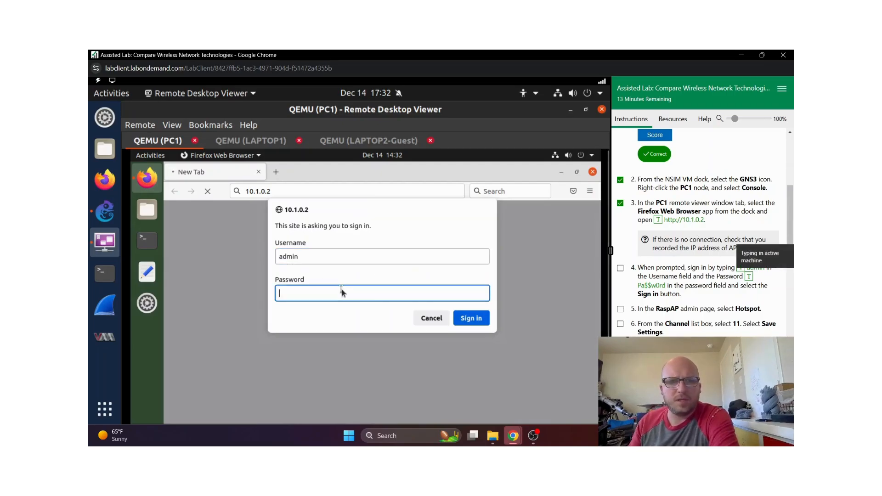
pyautogui.click(657, 286)
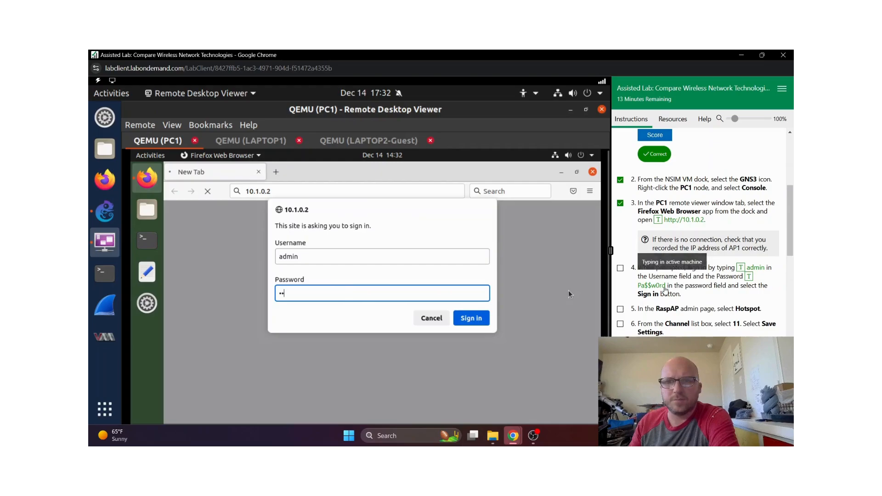
pyautogui.click(484, 317)
pyautogui.click(621, 268)
pyautogui.click(621, 310)
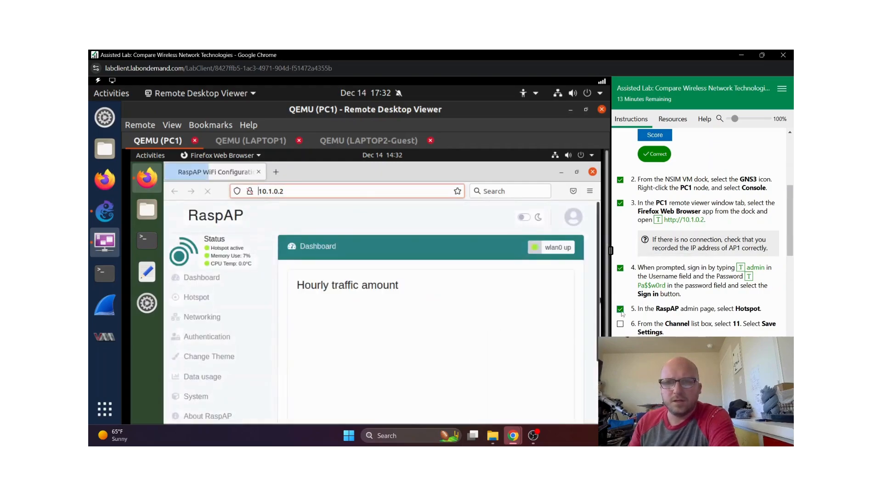
# - Open the RaspAP Hotspot page and view the wireless mode options without changing the mode
pyautogui.scroll(-2, 621, 314)
pyautogui.click(210, 300)
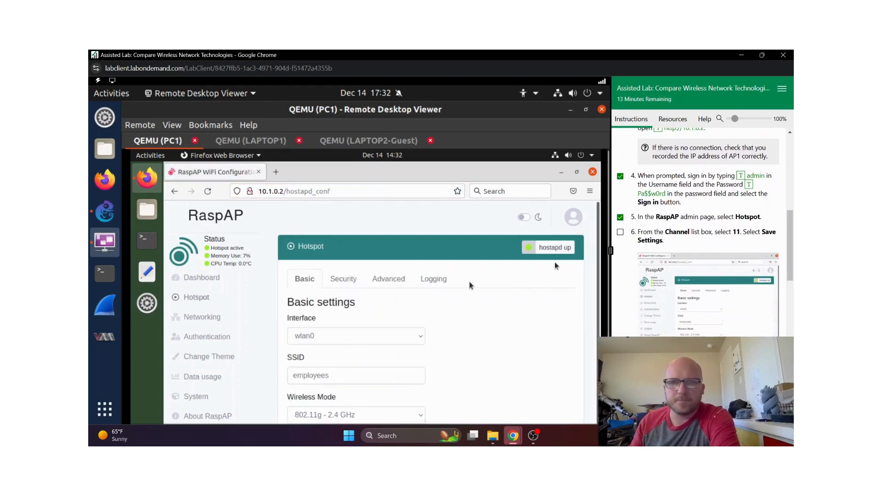
pyautogui.scroll(-1, 468, 286)
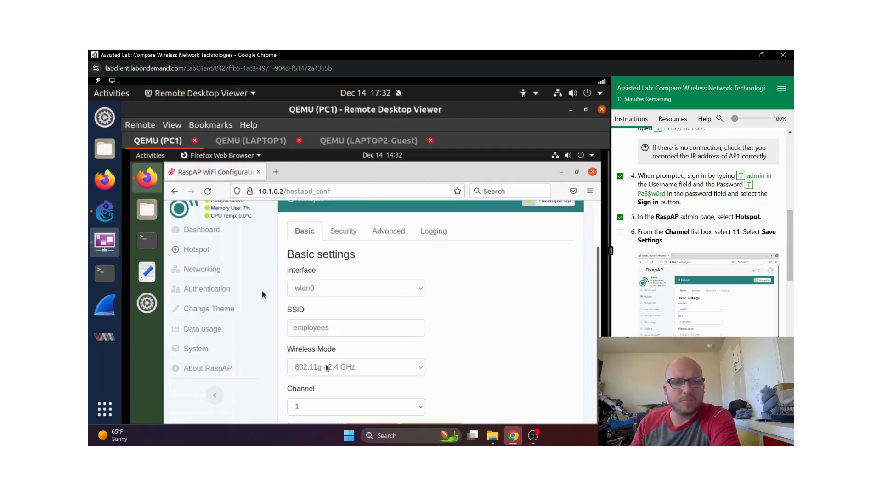
pyautogui.click(421, 368)
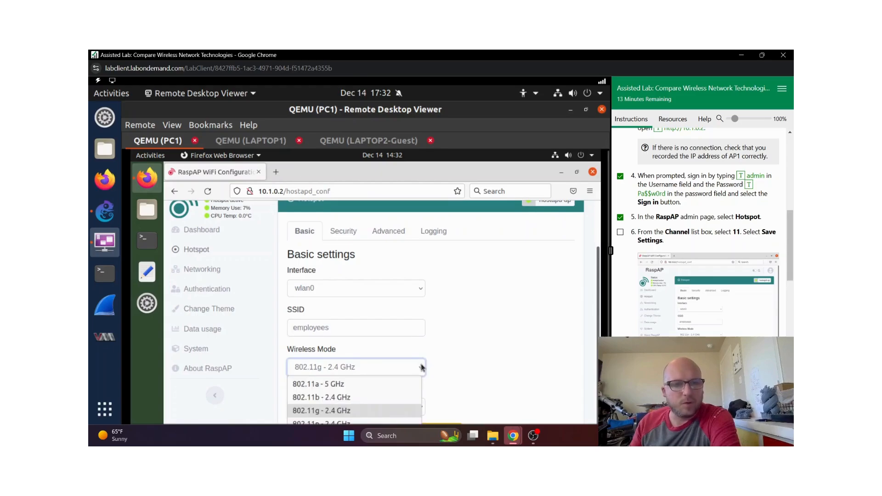
pyautogui.click(543, 315)
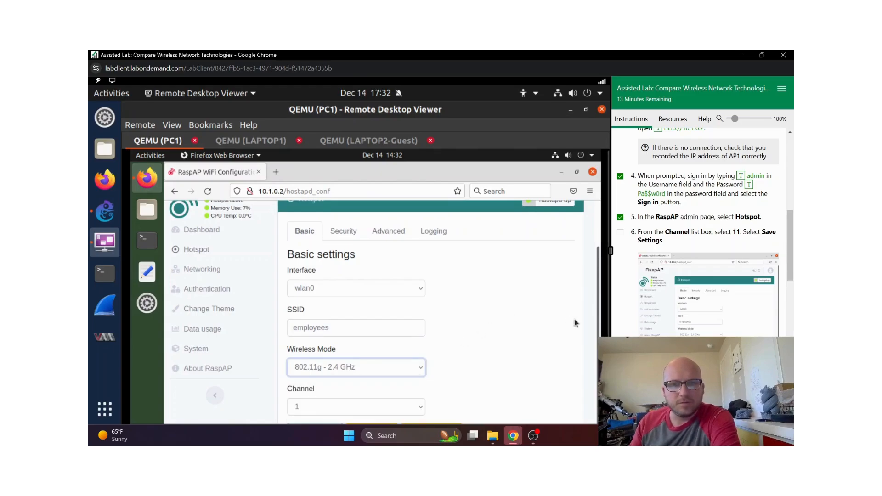
# - Switch the lab display to full screen and examine the full list of wireless modes, keeping 802.11g - 2.4 GHz
pyautogui.click(112, 81)
pyautogui.click(117, 92)
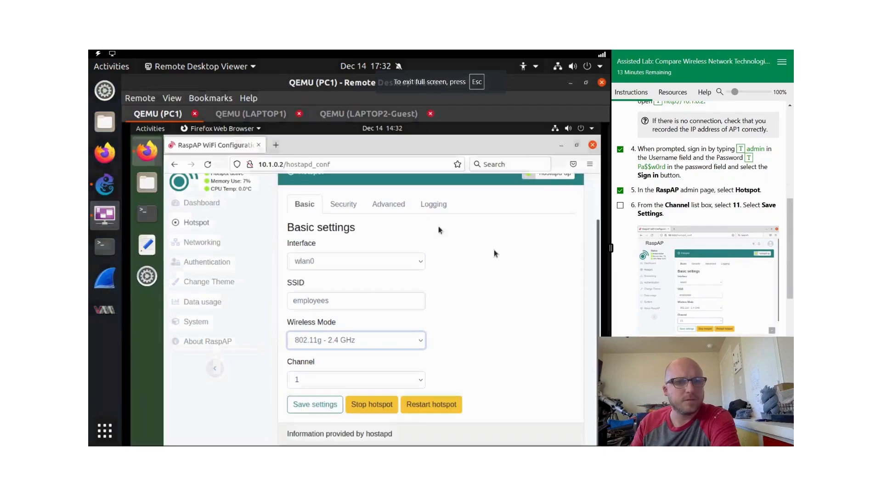
pyautogui.click(387, 342)
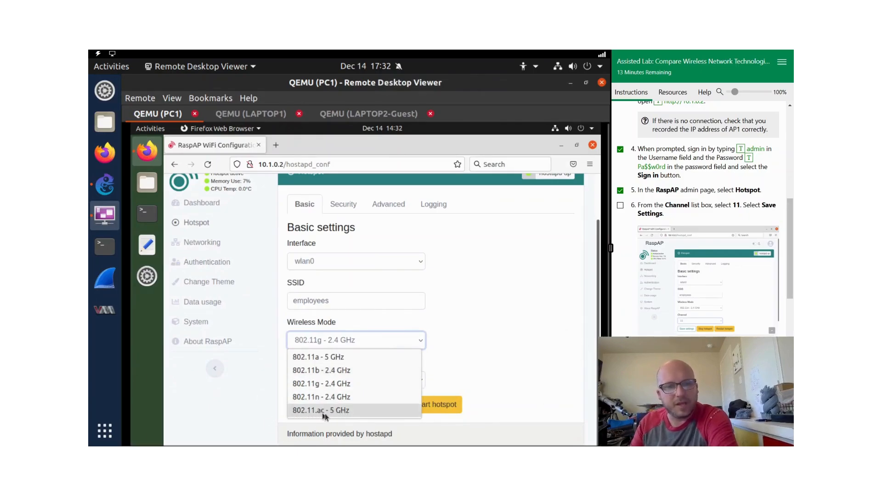
pyautogui.click(546, 342)
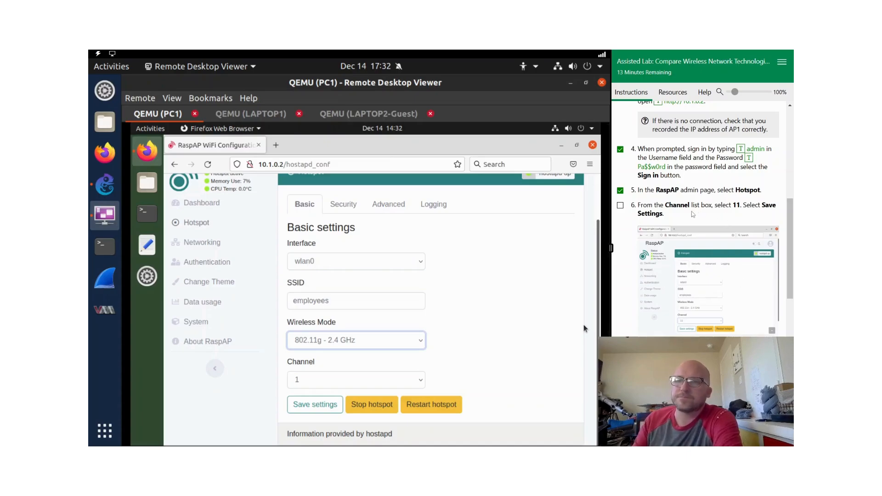
# - Open the channel choices for the employees hotspot
pyautogui.click(298, 385)
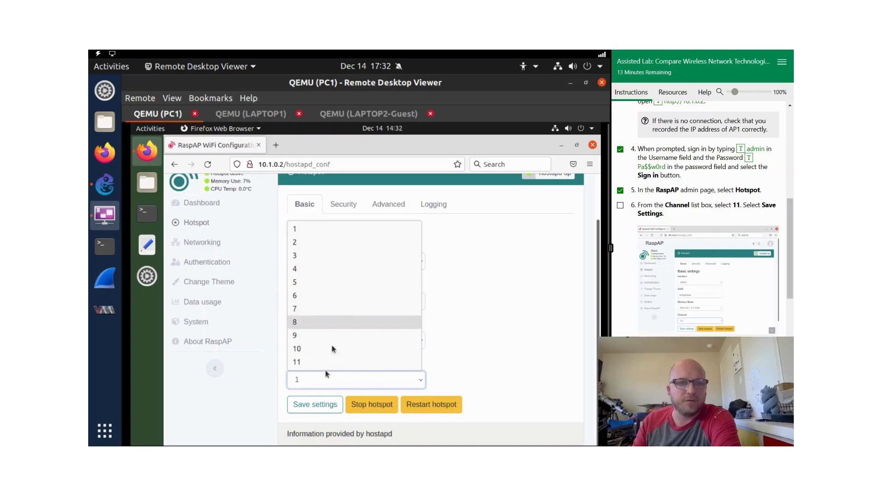
# - Save channel 11 for the employees hotspot and restart the hotspot to apply it
pyautogui.click(321, 361)
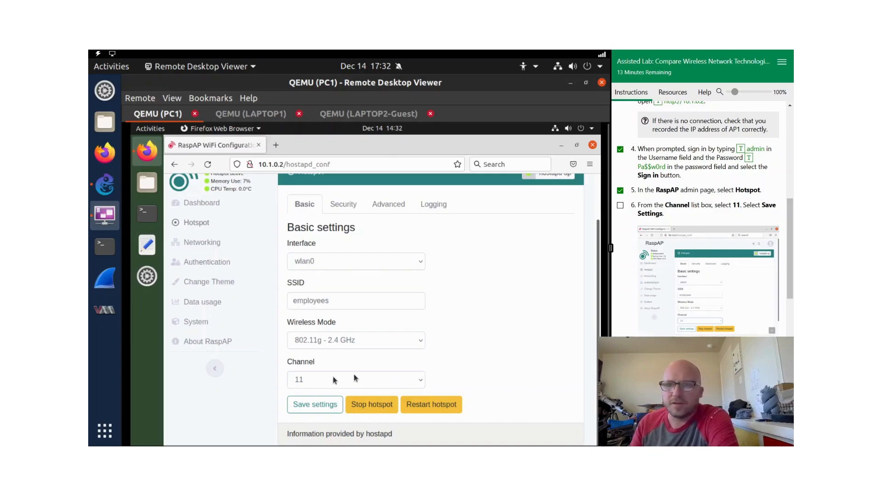
pyautogui.click(303, 403)
pyautogui.scroll(-3, 483, 374)
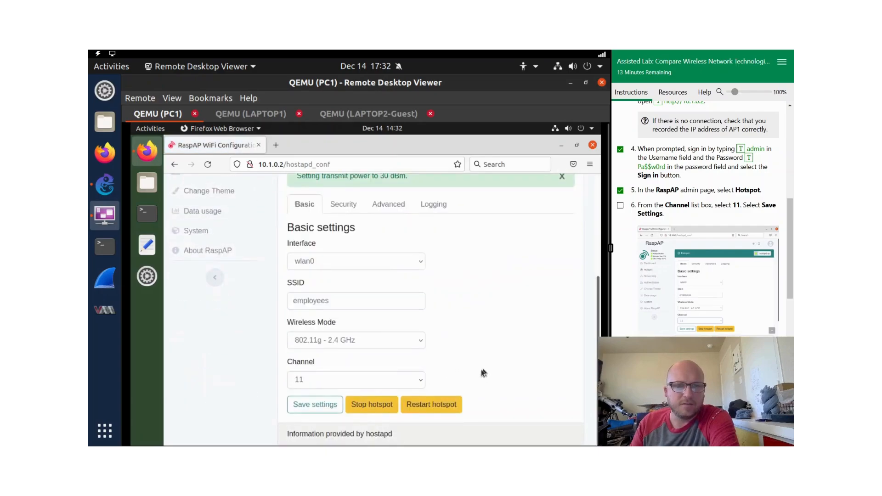
pyautogui.click(449, 405)
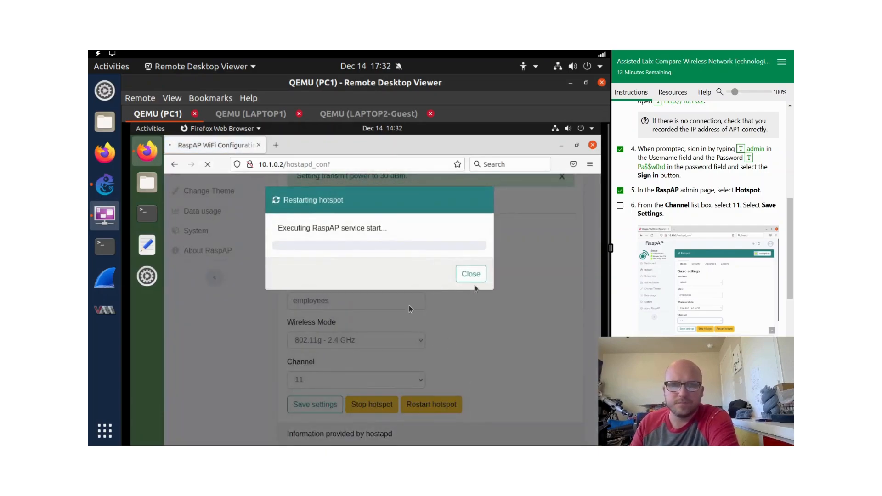
pyautogui.scroll(-3, 634, 285)
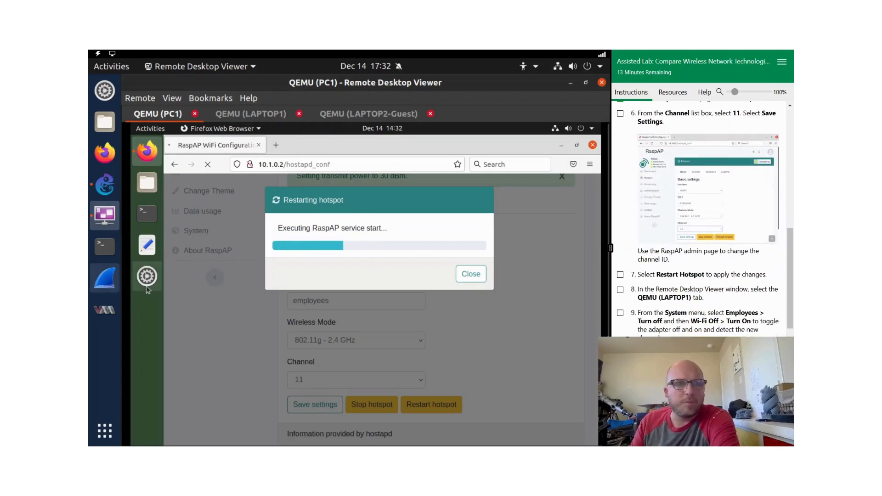
# - Switch to the LAPTOP1 machine and turn off its employees Wi-Fi connection
pyautogui.click(249, 116)
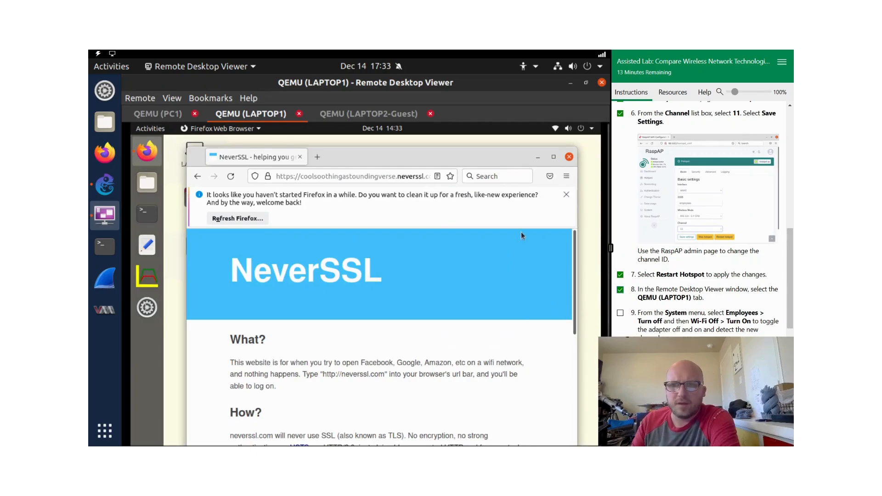
pyautogui.click(565, 130)
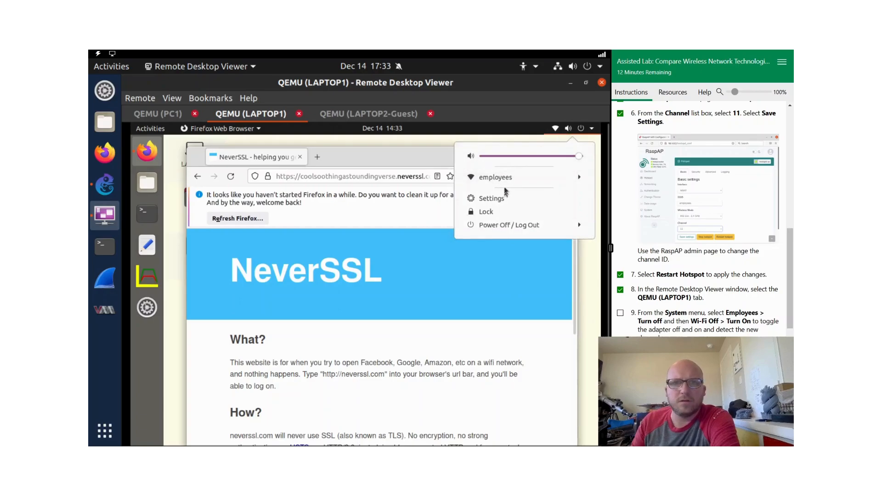
pyautogui.click(506, 178)
pyautogui.click(498, 202)
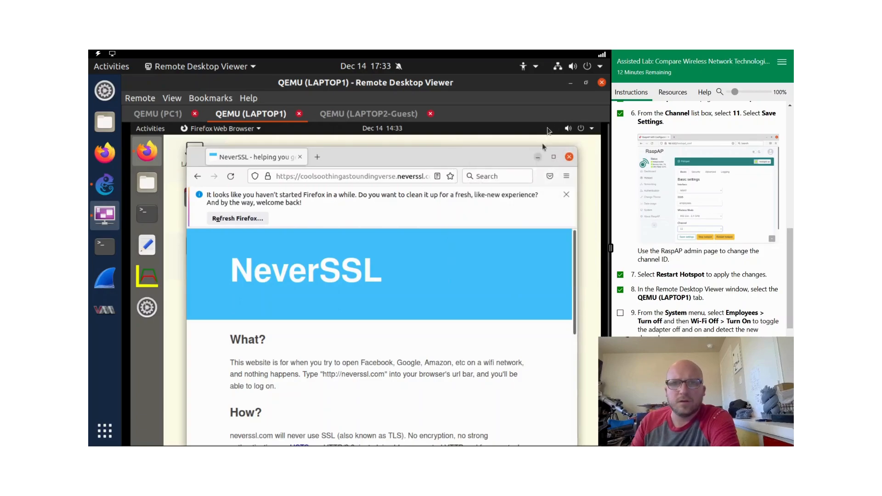
# - Turn LAPTOP1's Wi-Fi adapter back on and close the Wi-Fi settings window
pyautogui.click(561, 130)
pyautogui.click(506, 177)
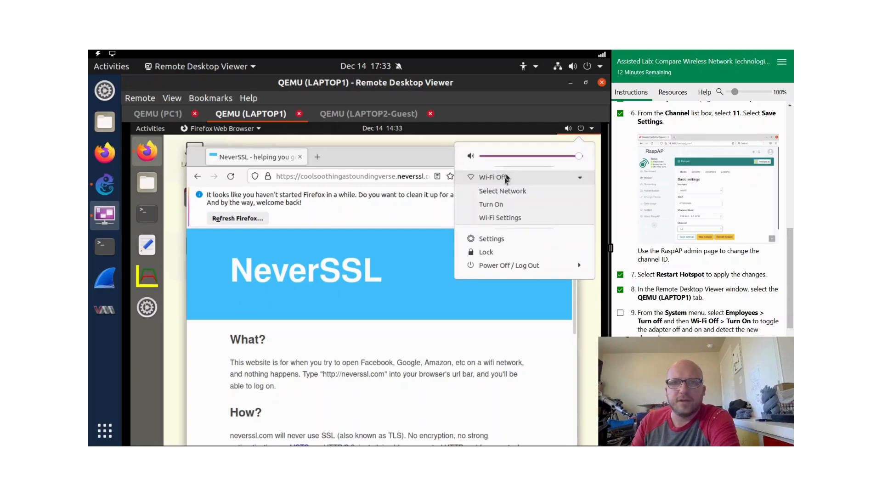
pyautogui.click(503, 218)
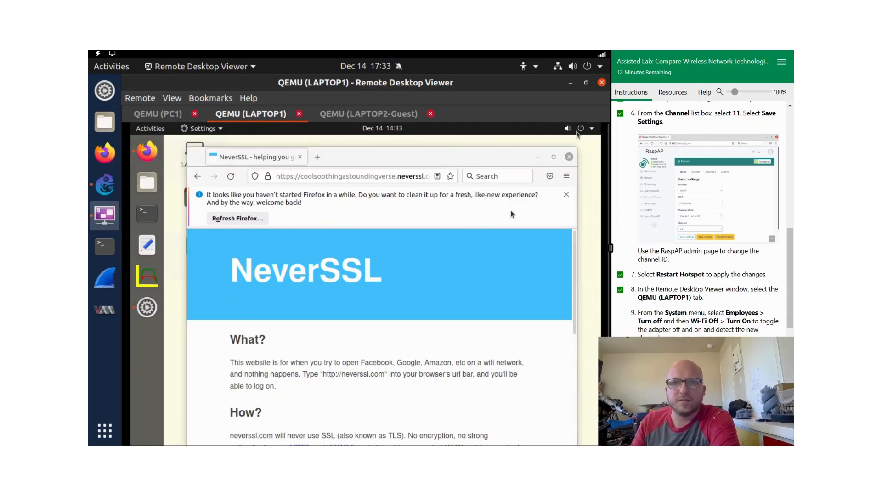
pyautogui.click(561, 130)
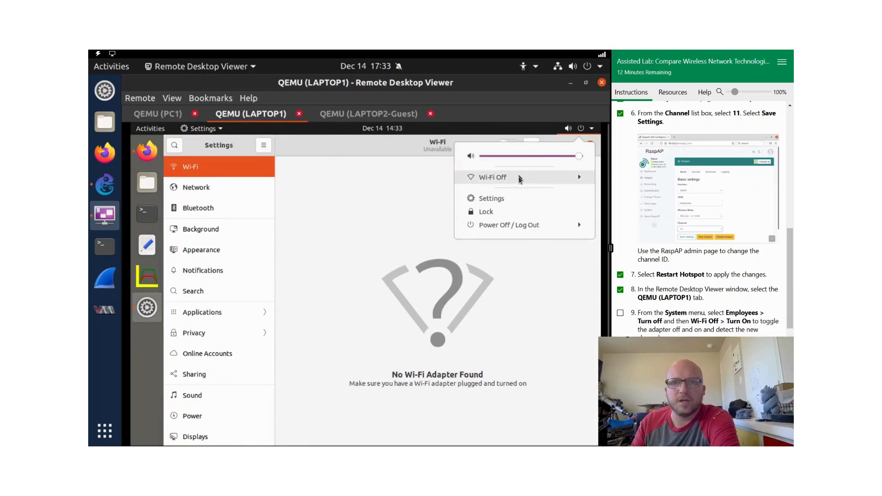
pyautogui.click(501, 177)
pyautogui.click(503, 203)
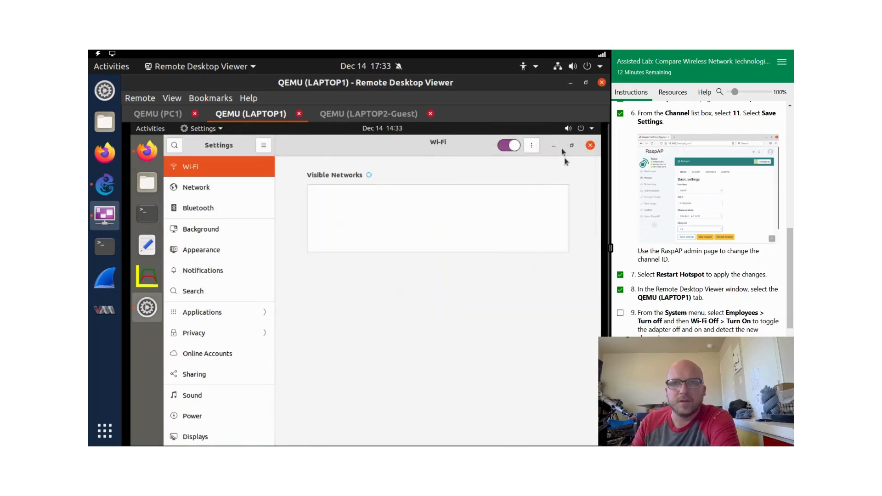
pyautogui.click(590, 145)
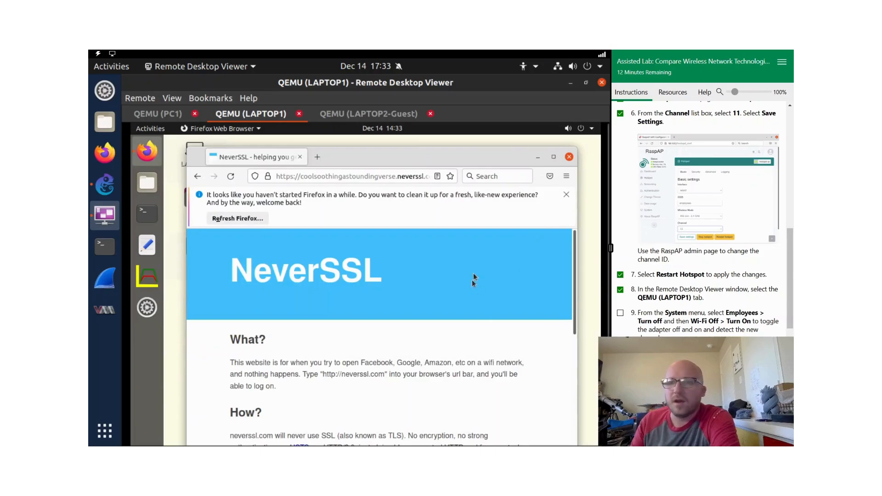
# - Launch LinSSID on LAPTOP1 and authenticate with the account password supplied in the lab instructions
pyautogui.scroll(-1, 706, 321)
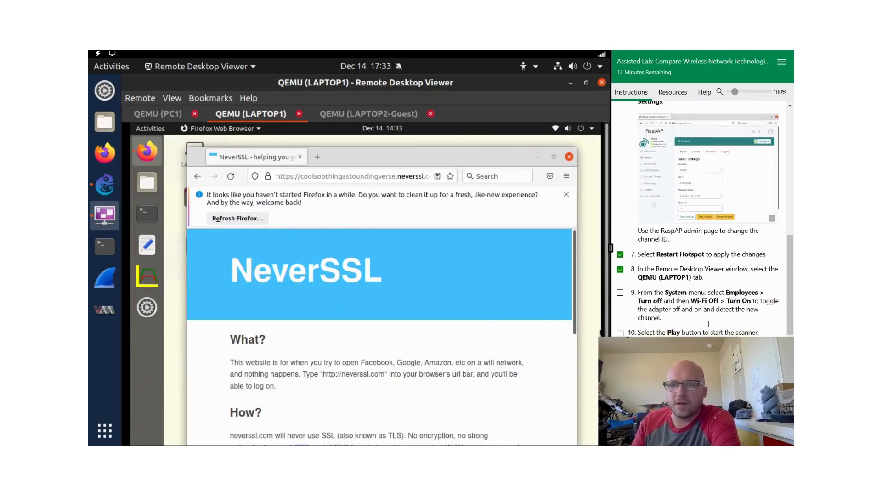
pyautogui.click(148, 276)
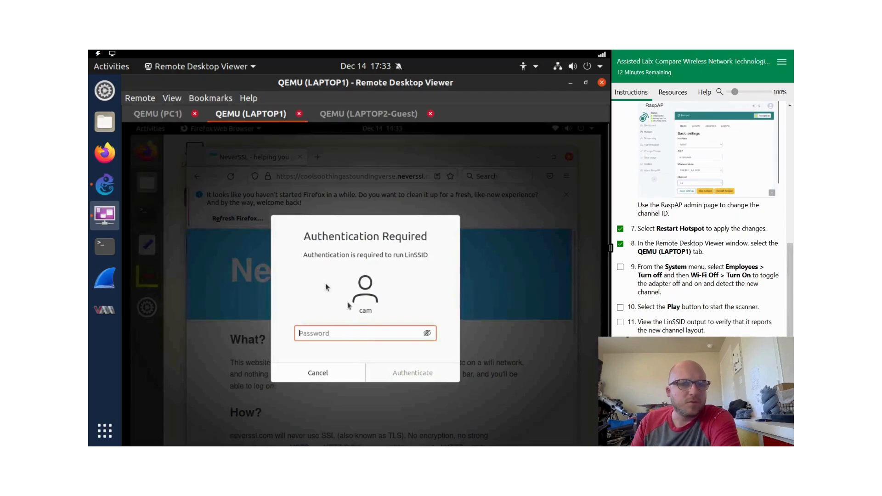
pyautogui.scroll(-4, 705, 294)
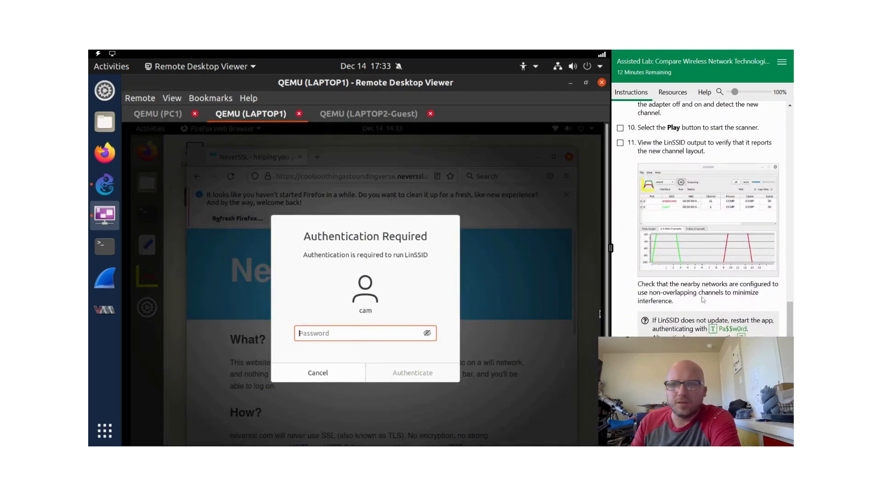
pyautogui.click(733, 329)
pyautogui.click(410, 371)
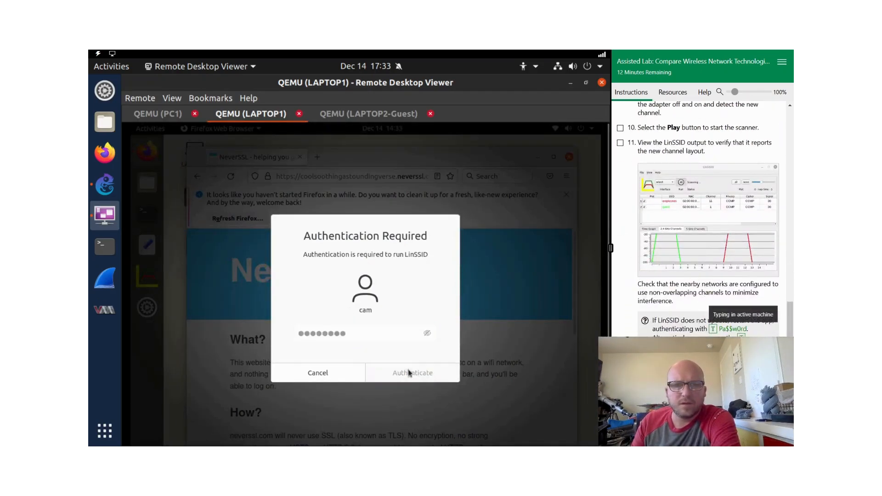
# - Start the wlan0 network scan, then complete the channel layout check and continue to the comprehensive questions
pyautogui.click(265, 179)
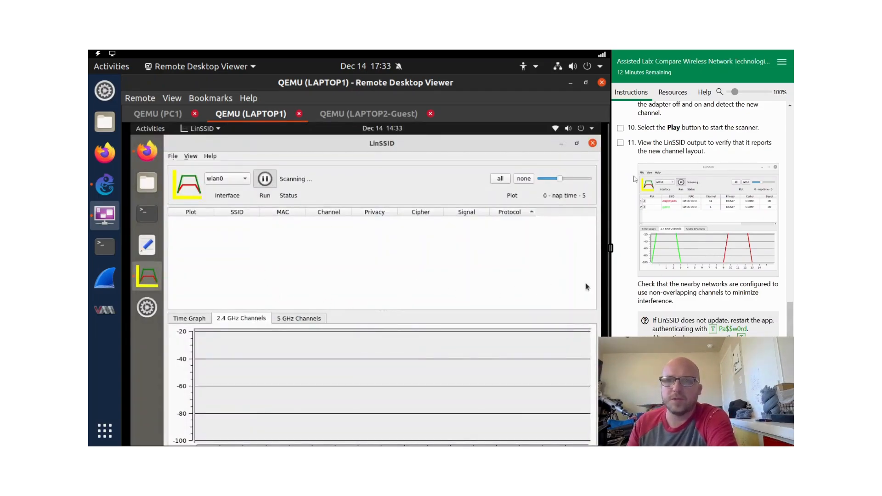
pyautogui.click(620, 143)
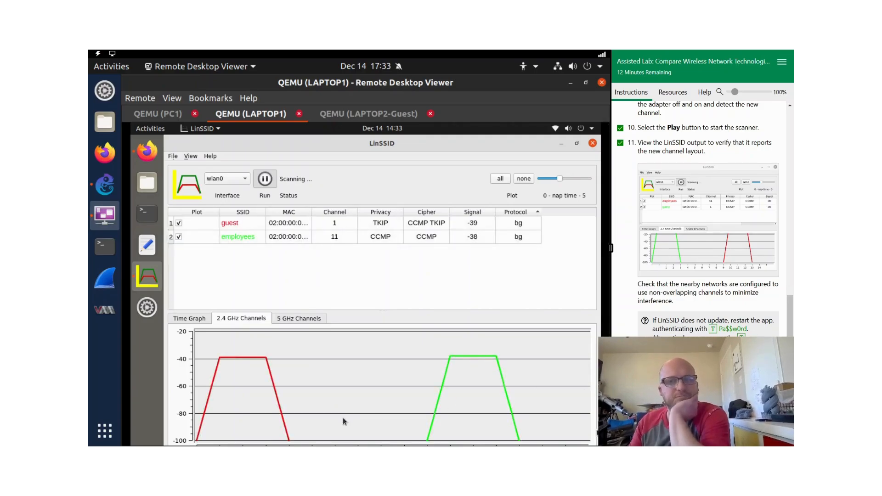
pyautogui.scroll(-1, 721, 333)
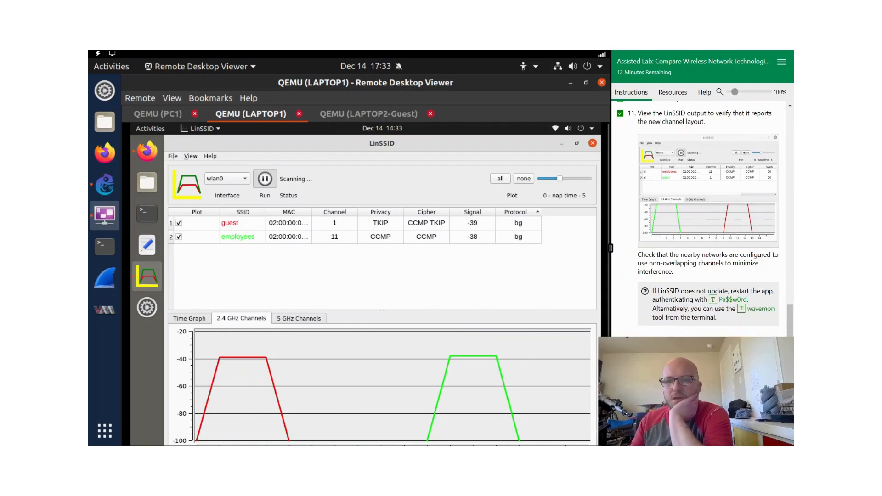
pyautogui.click(776, 437)
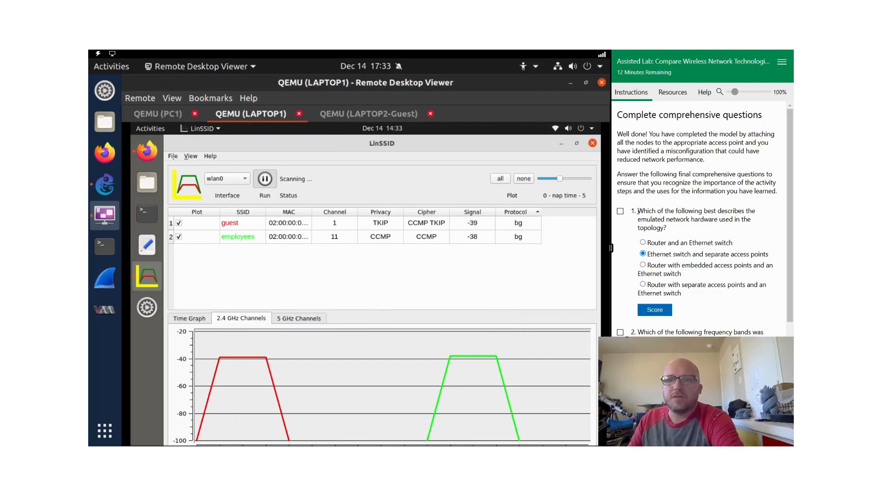
# - Read question 1 about the emulated network hardware and switch to GNS3 to examine the topology
pyautogui.moveTo(639, 208); pyautogui.dragTo(759, 220)
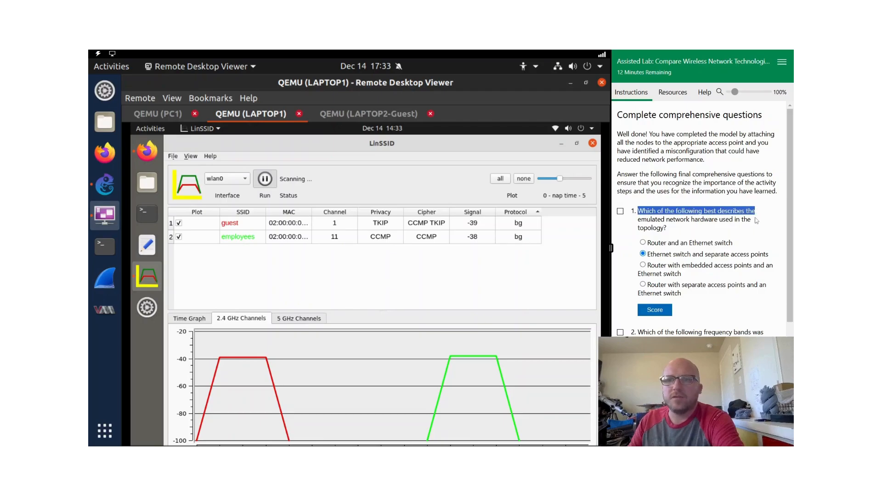
pyautogui.click(650, 228)
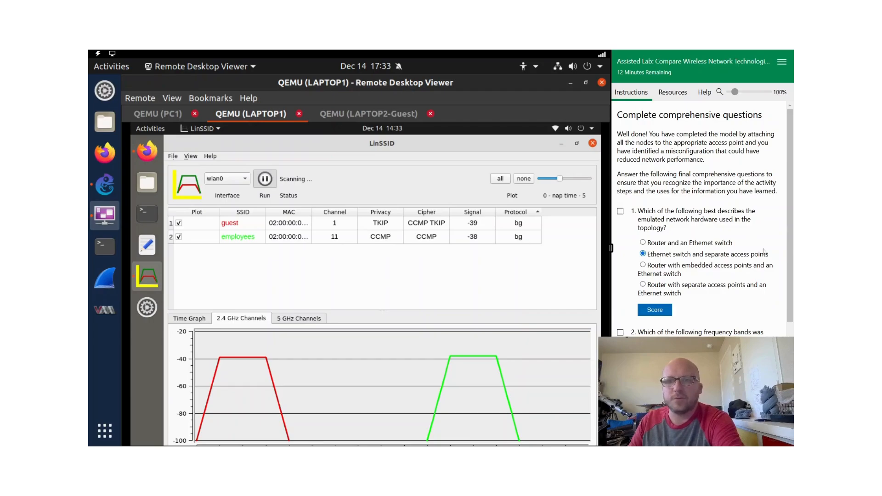
pyautogui.click(105, 183)
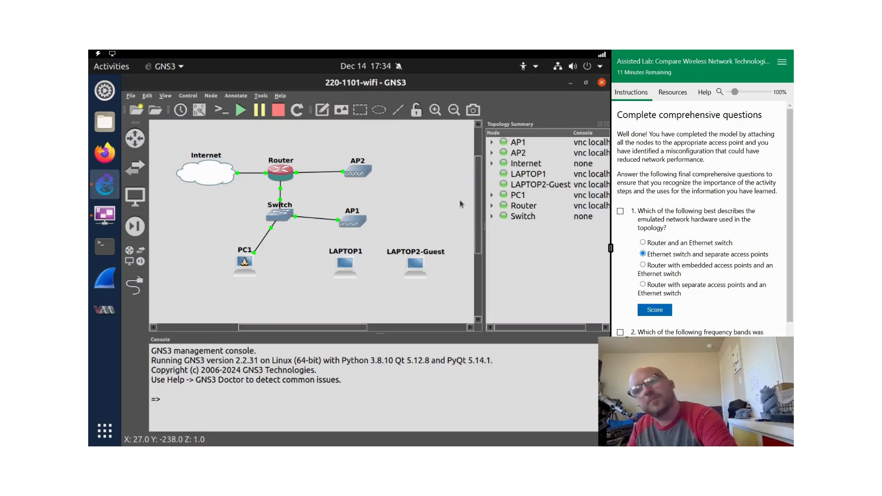
# - Return to PC1's RaspAP hotspot settings in Remote Desktop Viewer and examine the available wireless modes for question 2
pyautogui.scroll(-2, 730, 283)
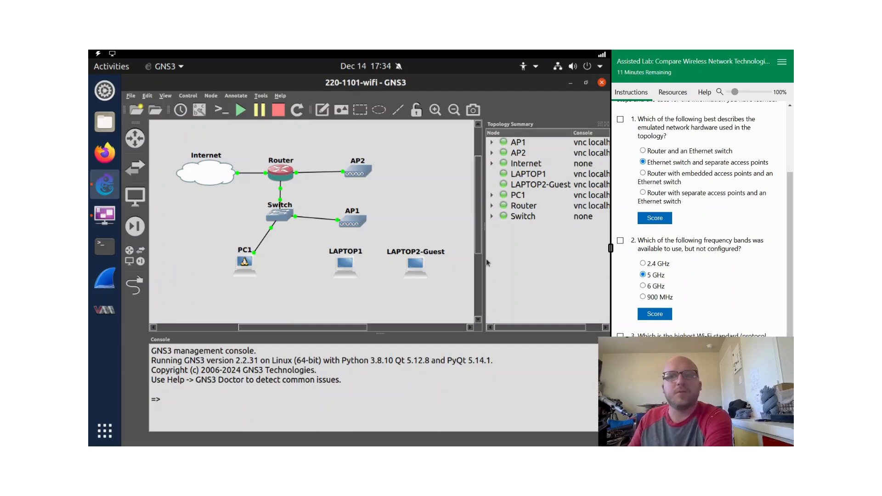
pyautogui.click(106, 216)
pyautogui.click(171, 116)
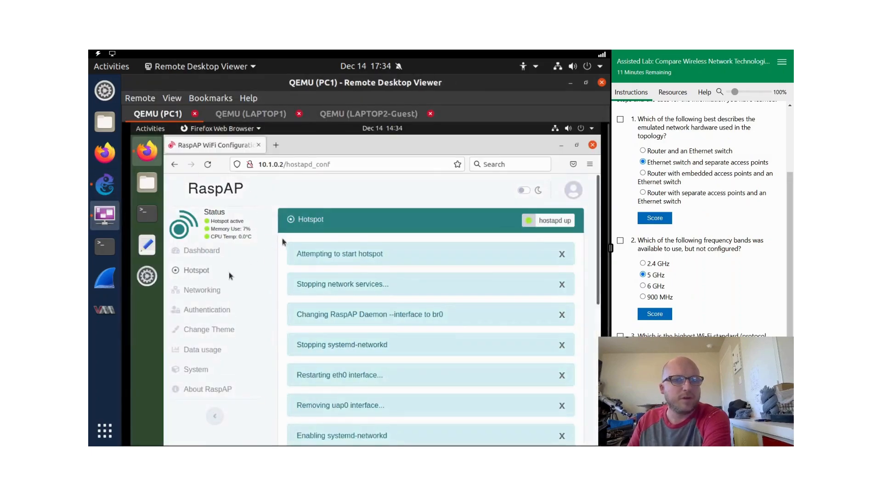
pyautogui.click(202, 273)
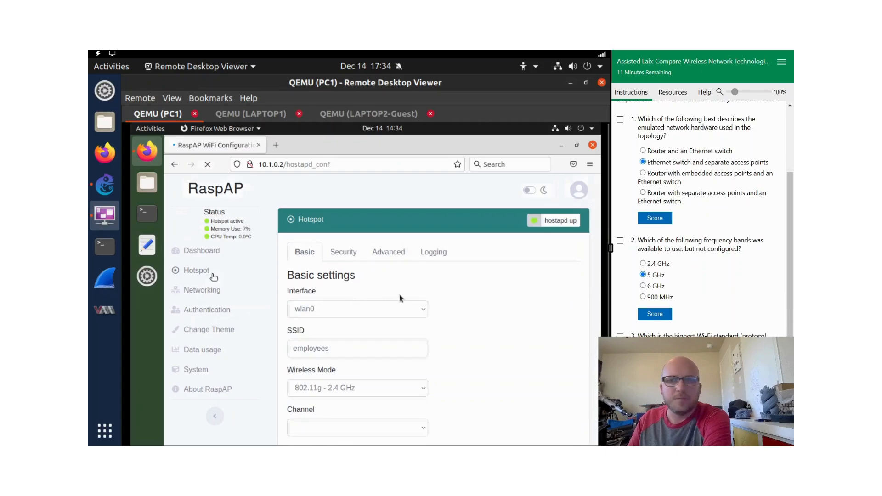
pyautogui.scroll(-2, 556, 349)
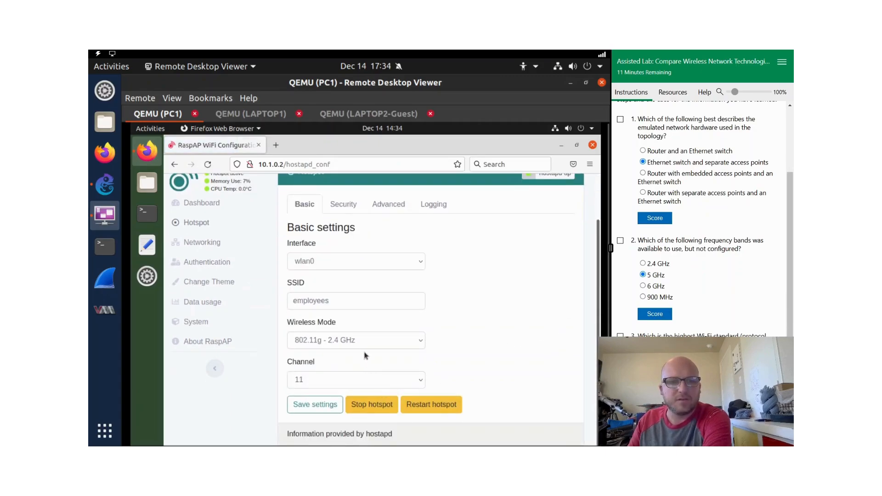
pyautogui.click(372, 341)
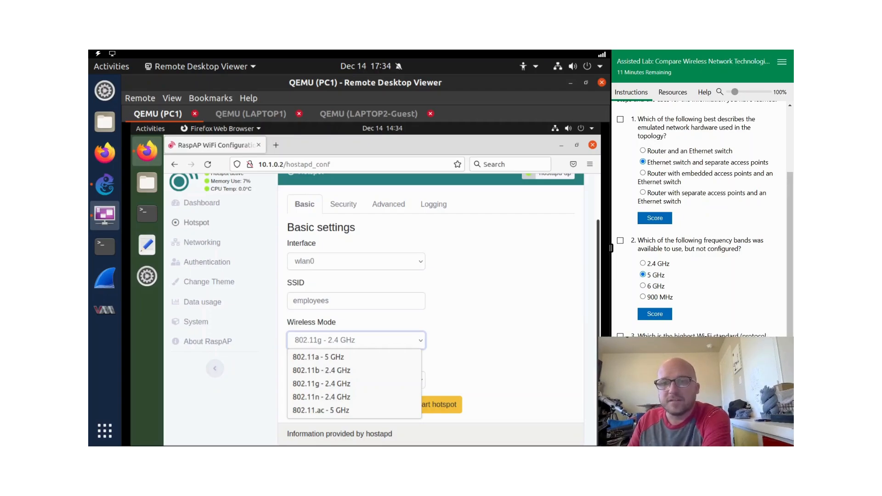
pyautogui.click(564, 357)
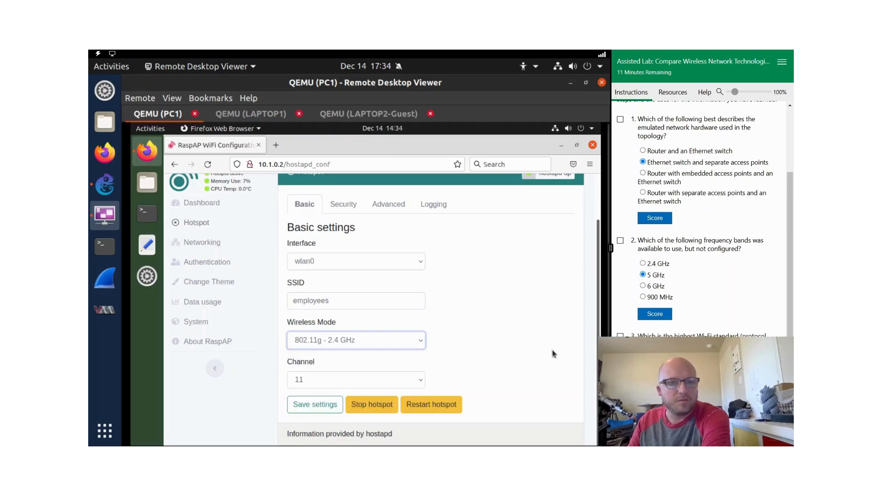
# - Score the 5 GHz answer to question 2 and the "Ethernet switch and separate access points" answer to question 1
pyautogui.scroll(-1, 698, 207)
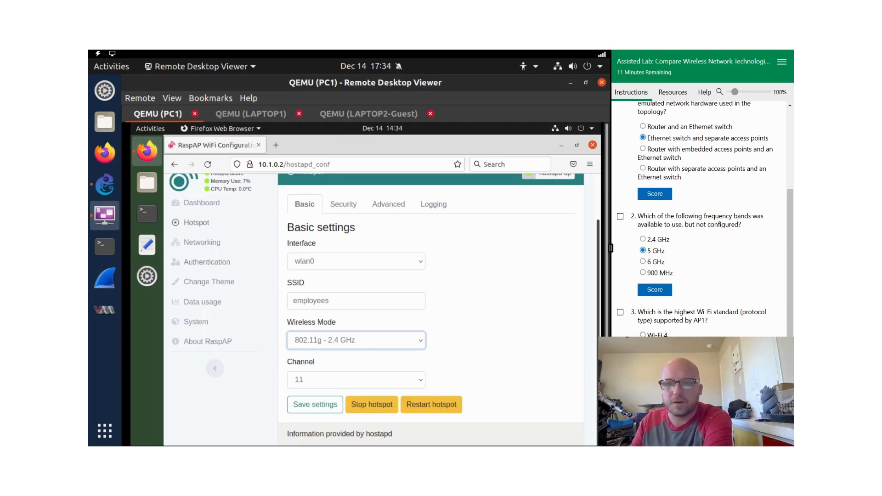
pyautogui.click(639, 293)
pyautogui.click(655, 194)
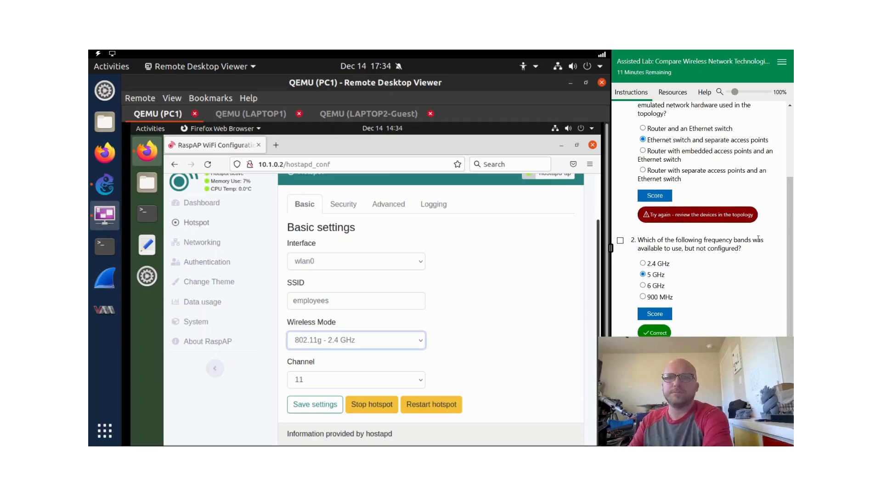
# - Change the answer to question 1 to "Router with separate access points and an Ethernet switch" and score it
pyautogui.scroll(3, 756, 237)
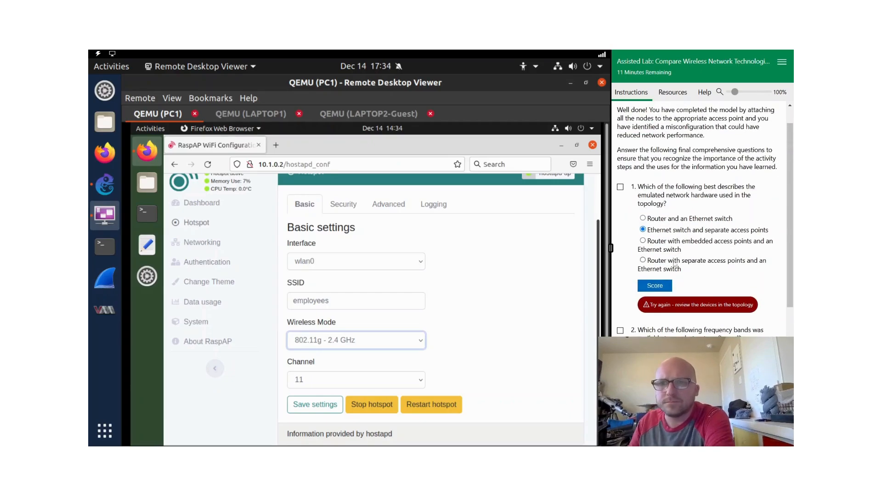
pyautogui.click(643, 260)
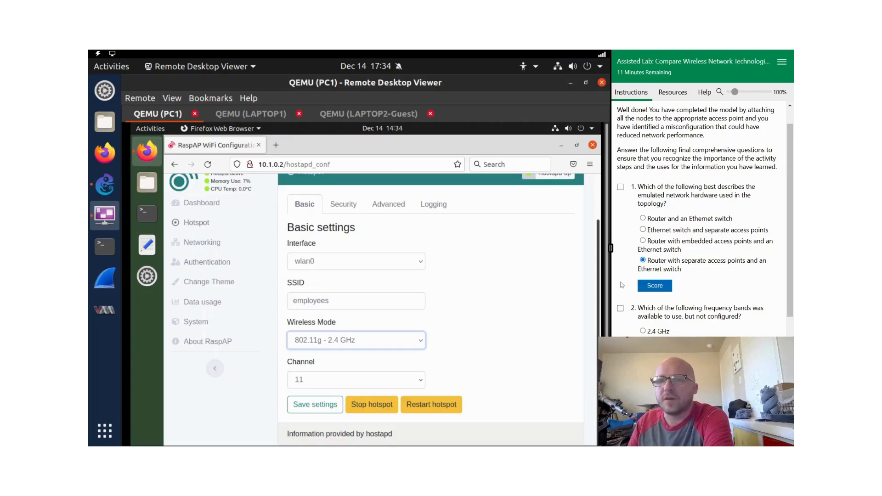
pyautogui.click(648, 286)
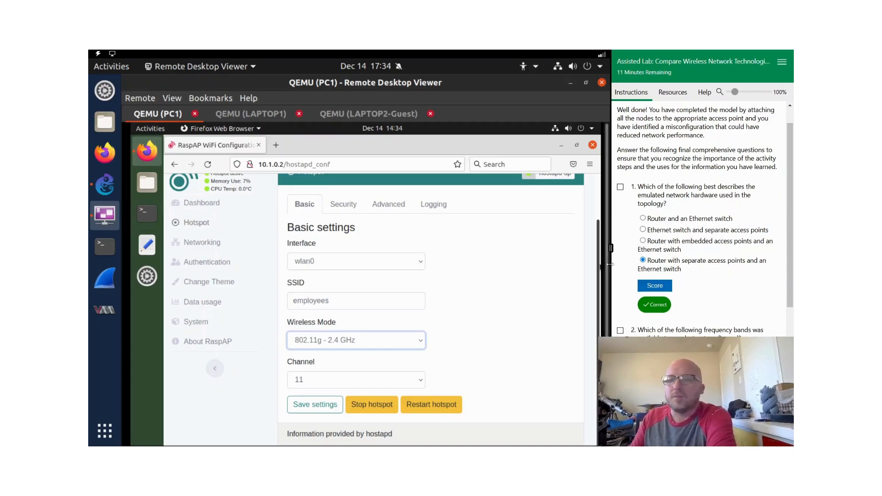
pyautogui.scroll(-4, 736, 312)
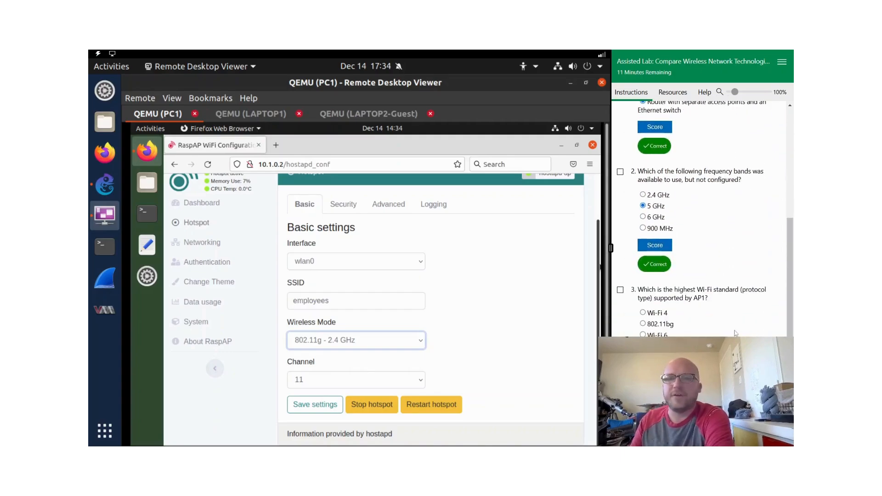
# - Advance the wireless lab instructions to the Grade lab page
pyautogui.click(775, 437)
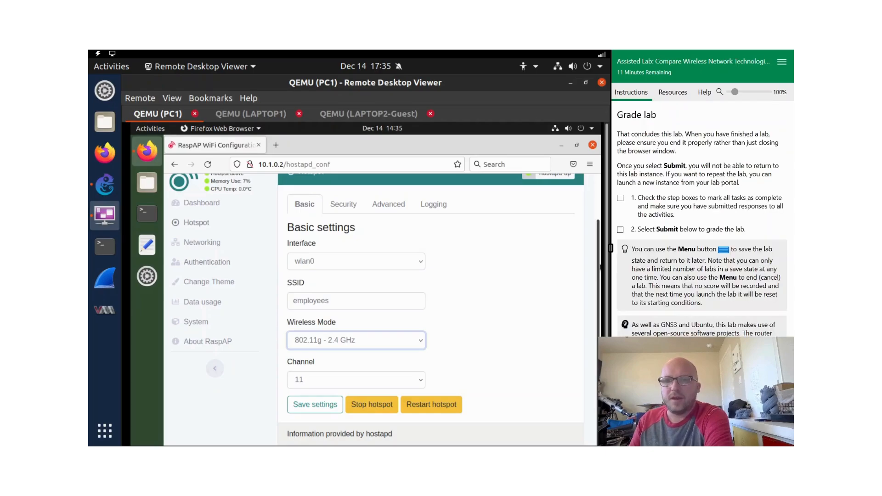
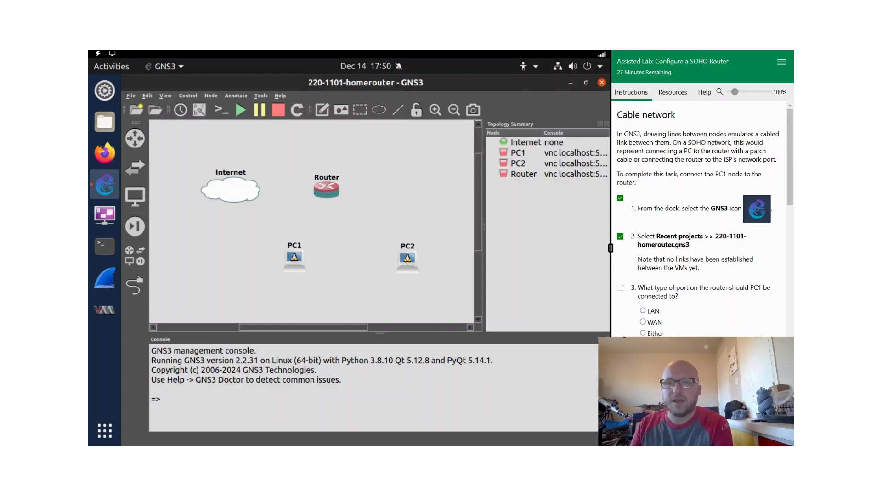
# - Review the SOHO router lab's scenario and objectives, and read question 3 about the router port for PC1
pyautogui.click(633, 437)
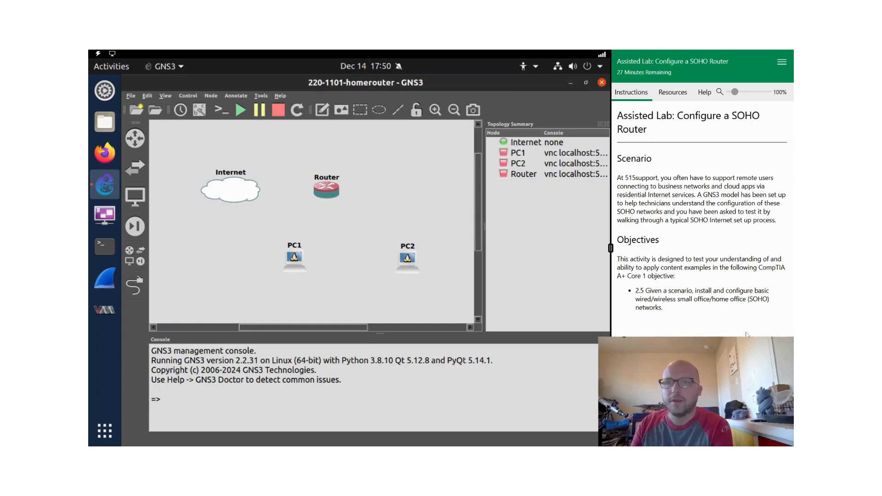
pyautogui.click(773, 436)
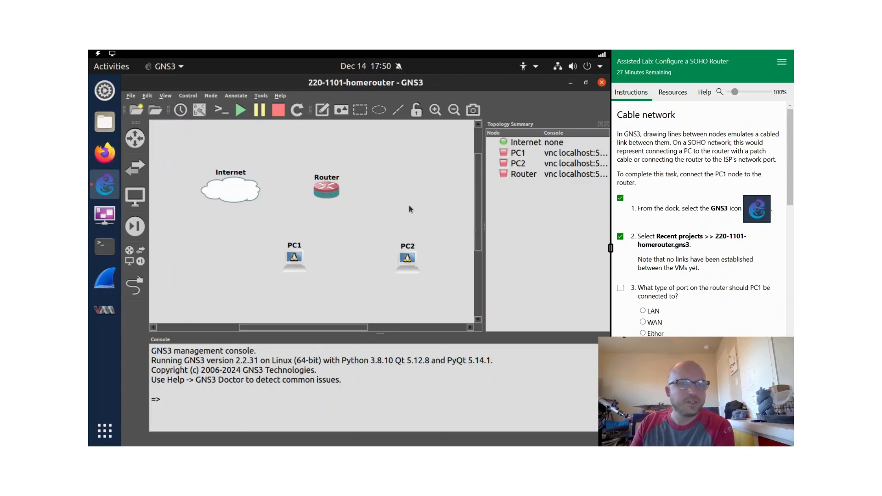
pyautogui.scroll(-2, 688, 258)
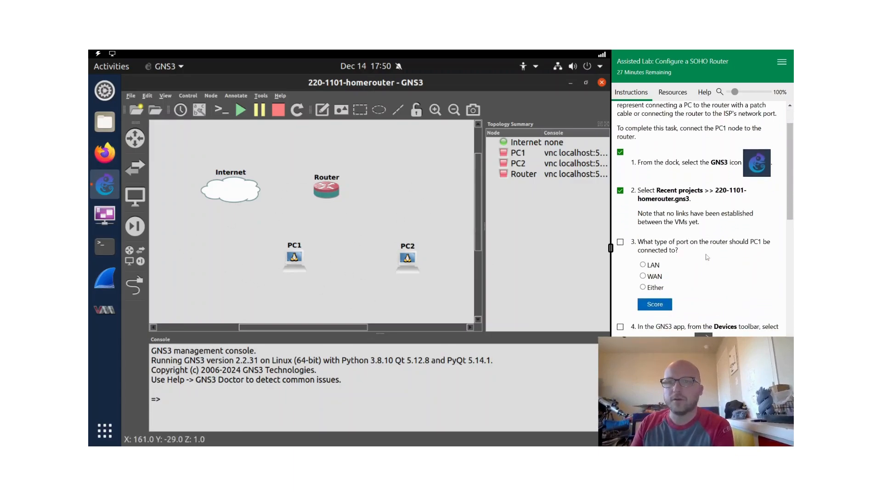
pyautogui.tripleClick(645, 197)
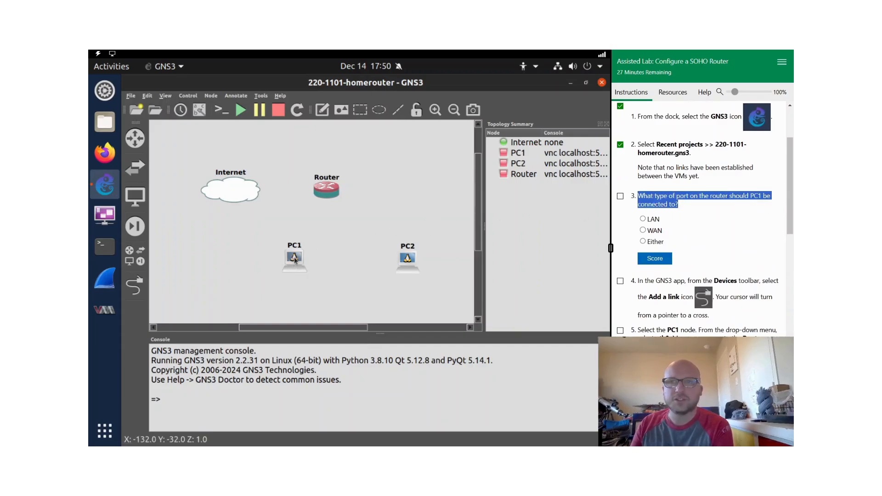
# - Add a link from the PC1 node to a LAN port on the Router node in the topology
pyautogui.click(134, 285)
pyautogui.click(289, 262)
pyautogui.click(317, 264)
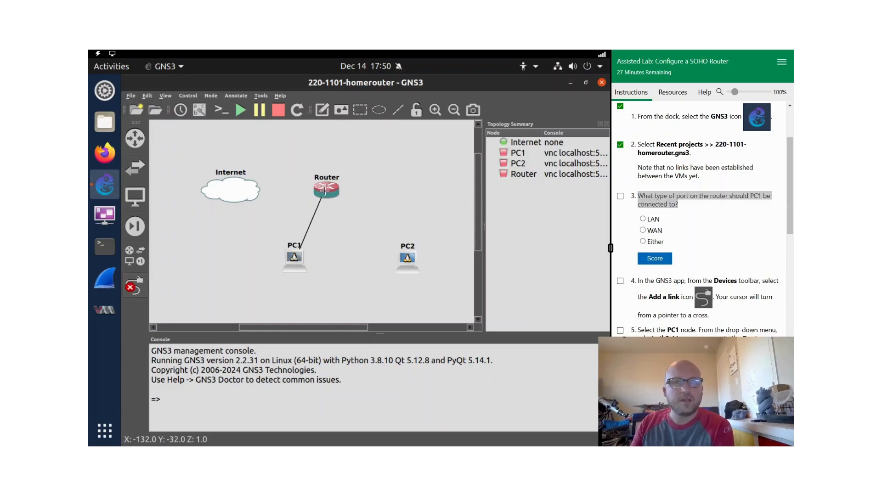
pyautogui.click(325, 190)
pyautogui.click(344, 210)
# - Choose LAN as the answer to question 3 and start the PC1 node
pyautogui.click(643, 218)
pyautogui.rightClick(296, 257)
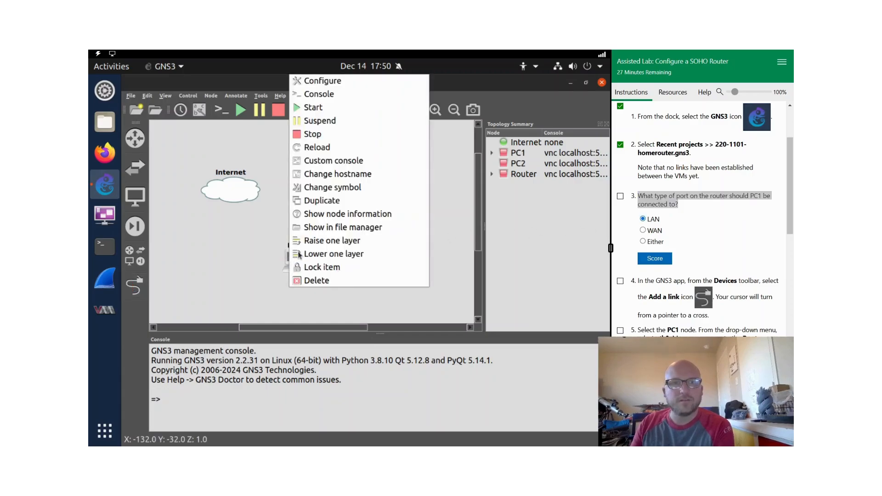
pyautogui.click(313, 107)
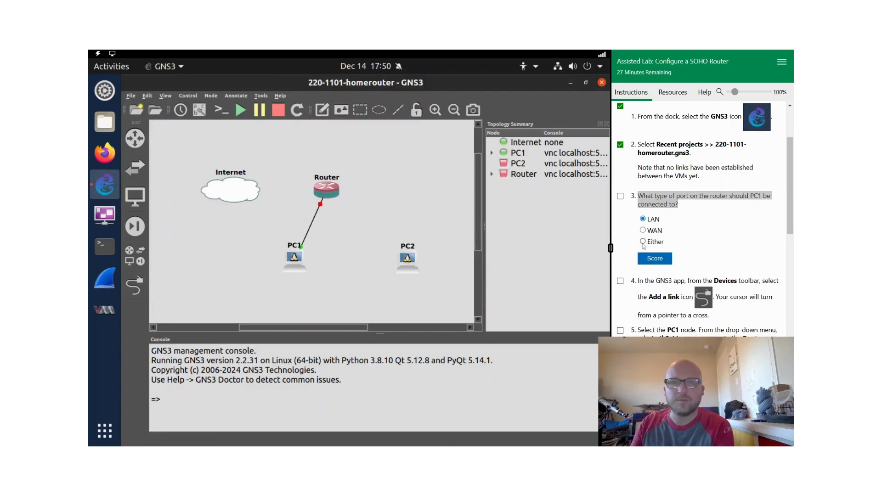
# - Mark question 3 as complete and score its LAN answer
pyautogui.click(621, 196)
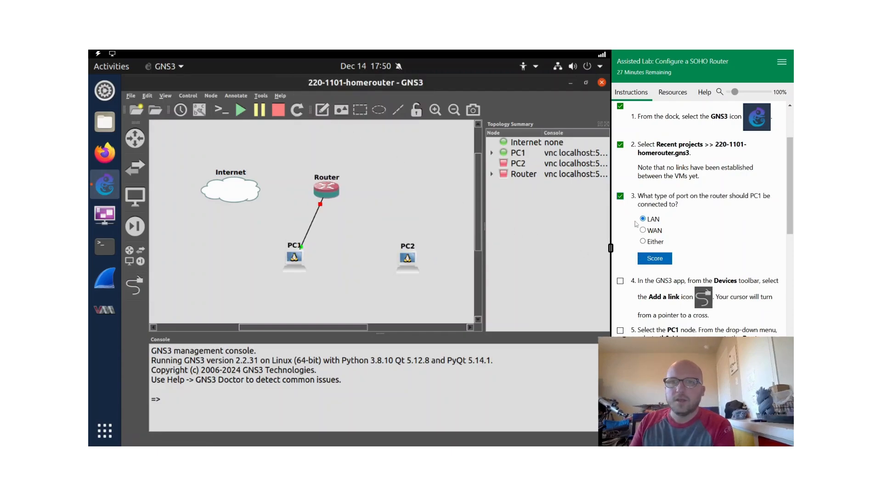
pyautogui.click(652, 257)
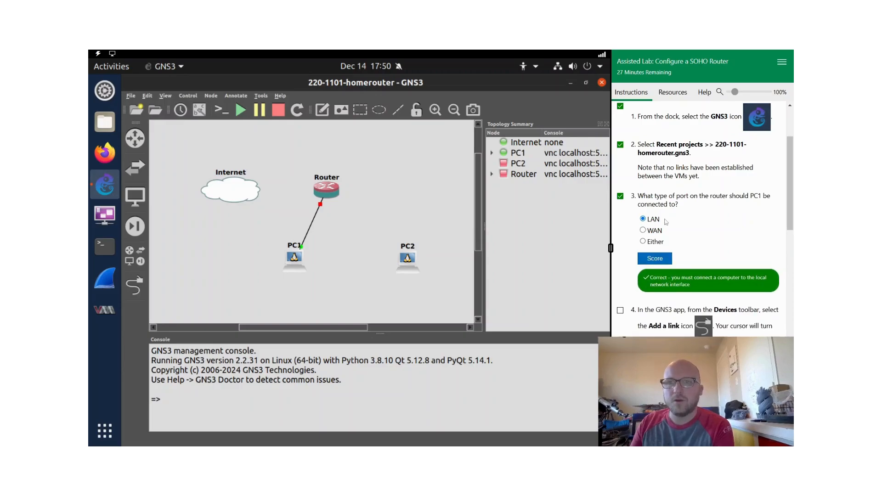
pyautogui.moveTo(652, 220); pyautogui.dragTo(729, 220)
pyautogui.click(730, 221)
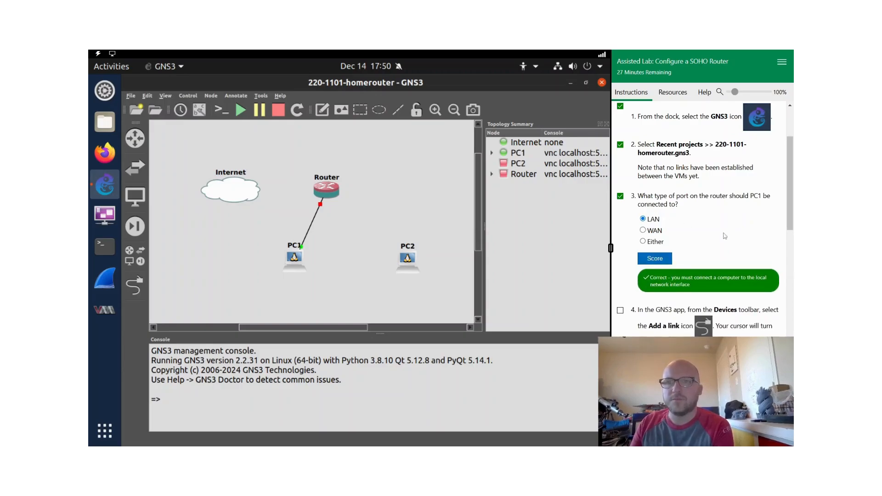
# - Mark instruction steps 4, 5 and 6, covering the PC1 link and node start, as complete
pyautogui.scroll(-2, 723, 236)
pyautogui.click(621, 219)
pyautogui.click(621, 268)
pyautogui.scroll(-1, 709, 260)
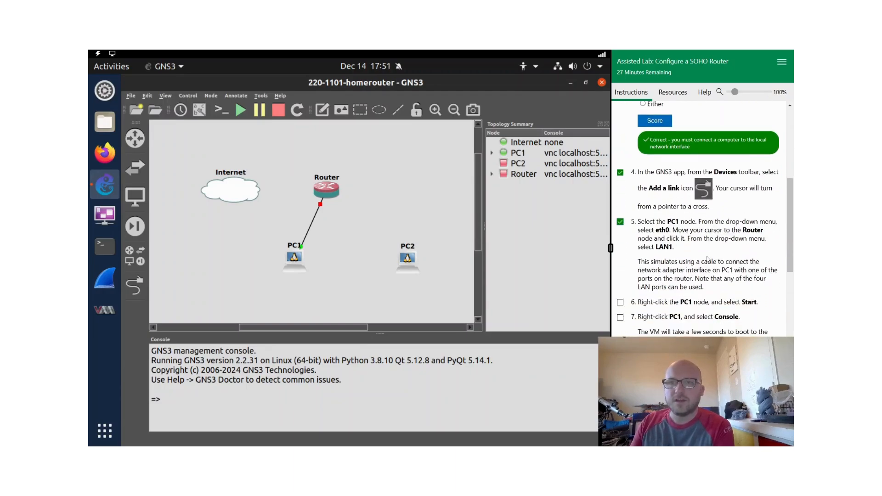
pyautogui.scroll(-2, 709, 253)
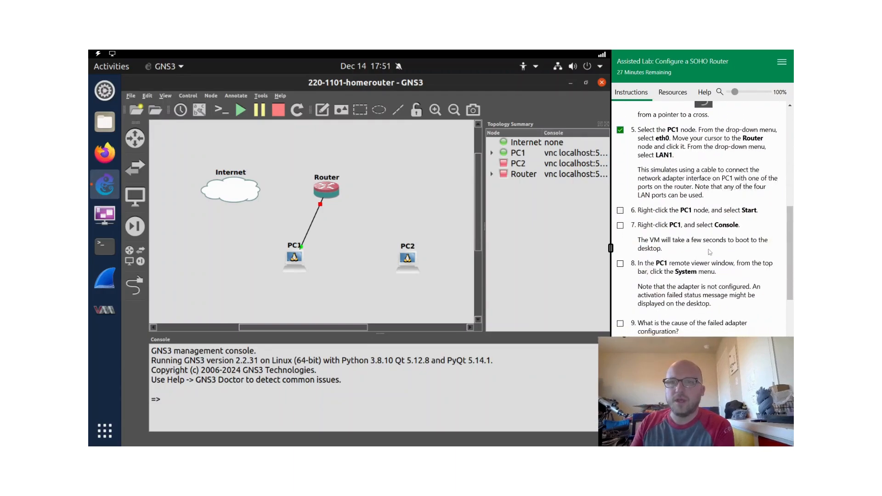
pyautogui.click(621, 212)
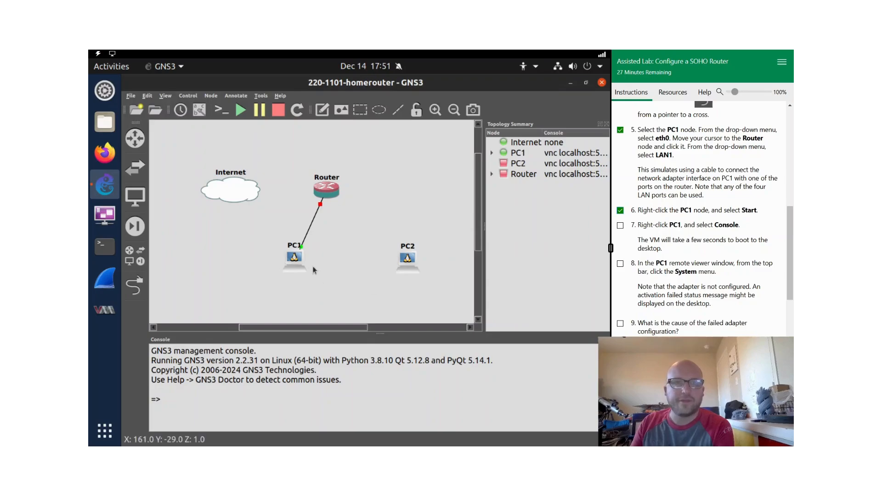
# - Open the console of the PC1 node and mark step 7 as complete
pyautogui.rightClick(291, 260)
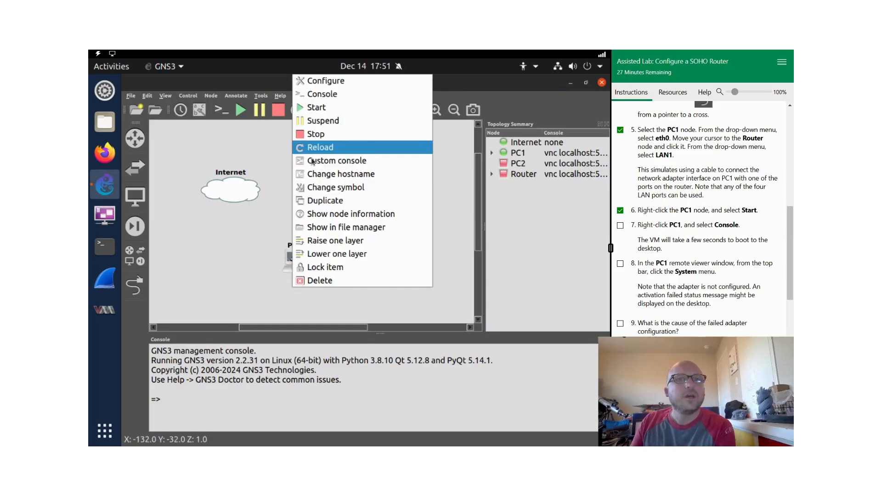
pyautogui.click(336, 96)
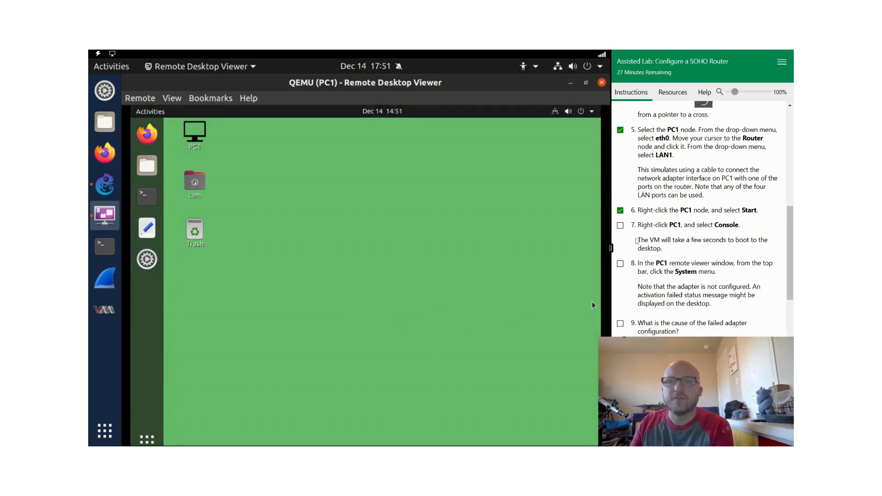
pyautogui.click(620, 225)
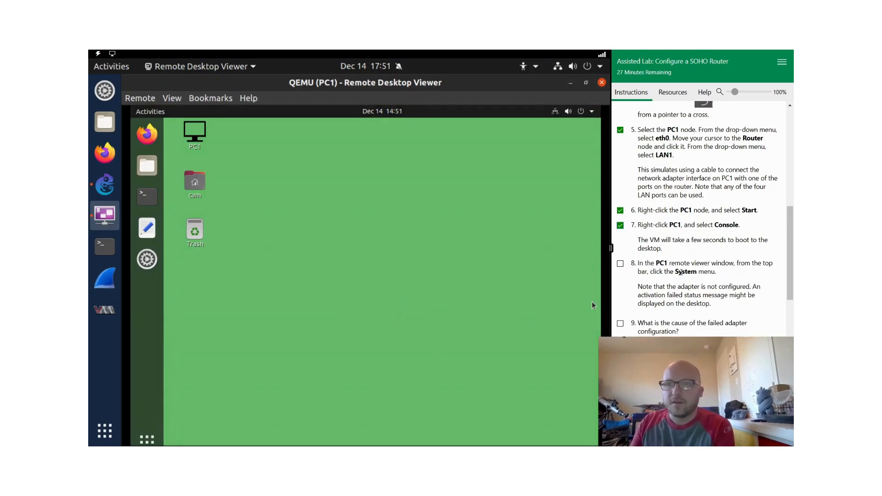
# - Check the wired connection status in PC1's system menu
pyautogui.scroll(-1, 680, 272)
pyautogui.click(556, 116)
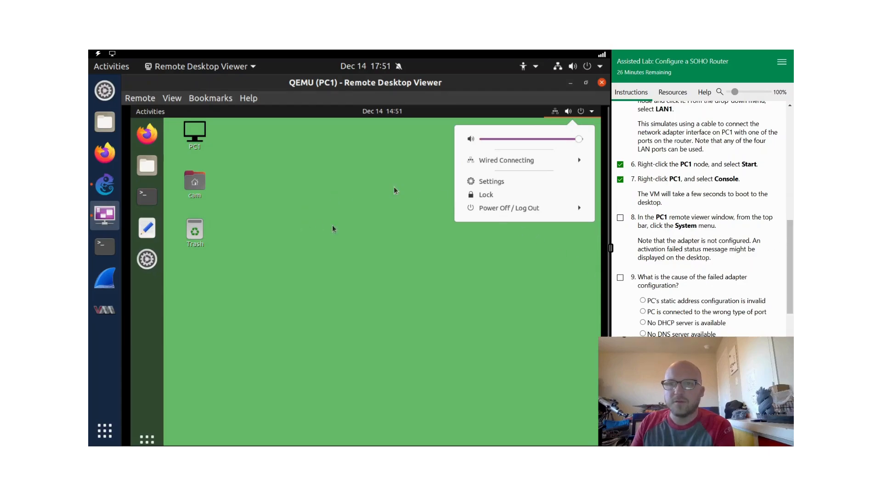
pyautogui.click(323, 151)
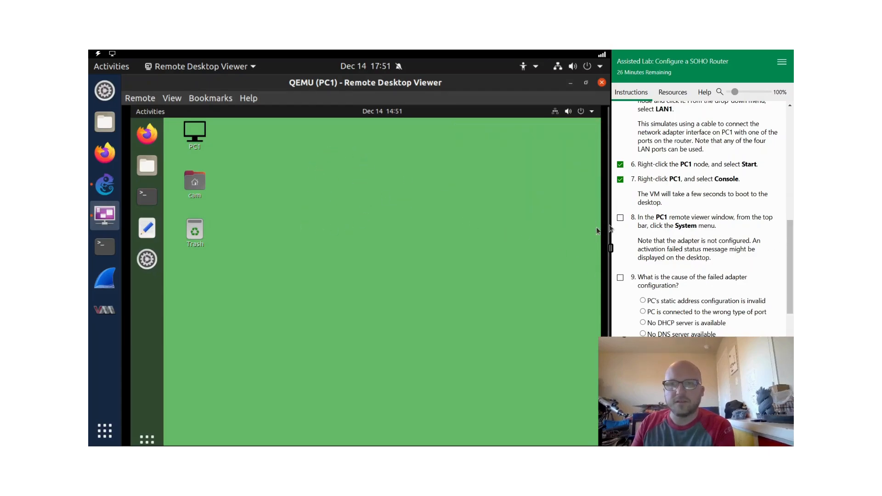
# - Answer question 9 with "No DHCP server is available", score it and mark steps 8 and 9 as complete
pyautogui.scroll(-1, 645, 271)
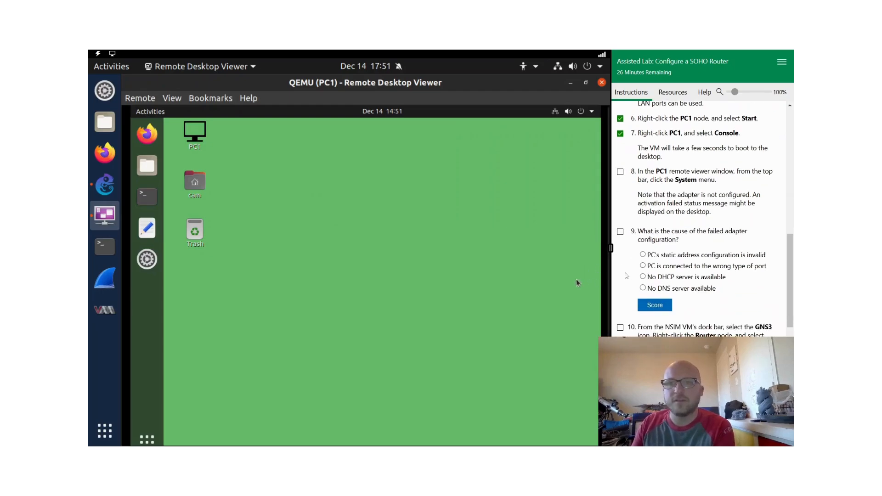
pyautogui.click(660, 307)
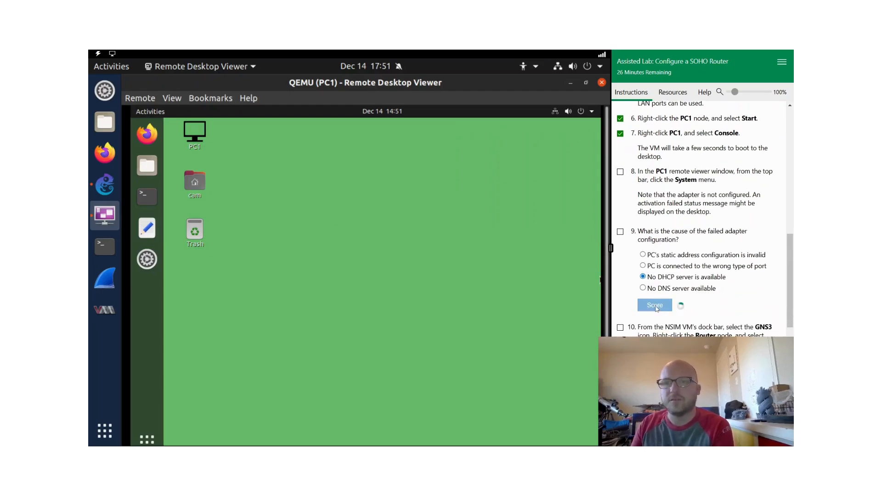
pyautogui.click(620, 231)
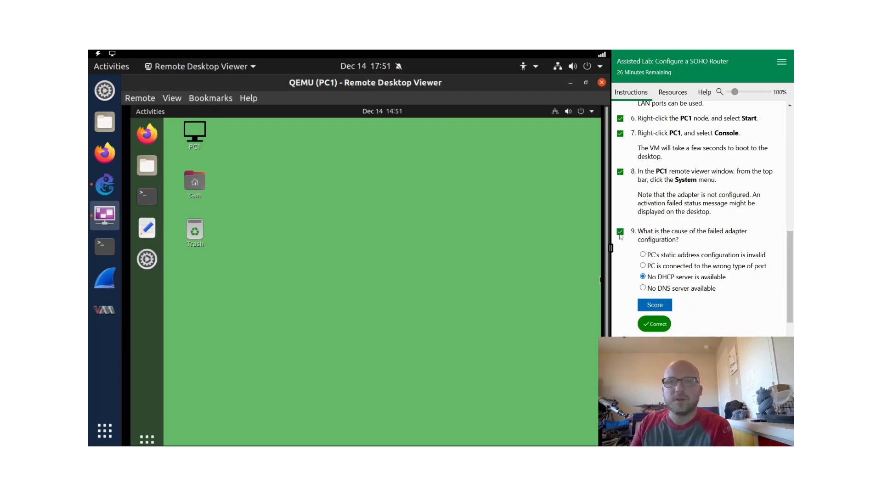
# - Switch to GNS3, start the Router node and mark steps 10 and 11 as complete
pyautogui.scroll(-2, 643, 229)
pyautogui.click(108, 183)
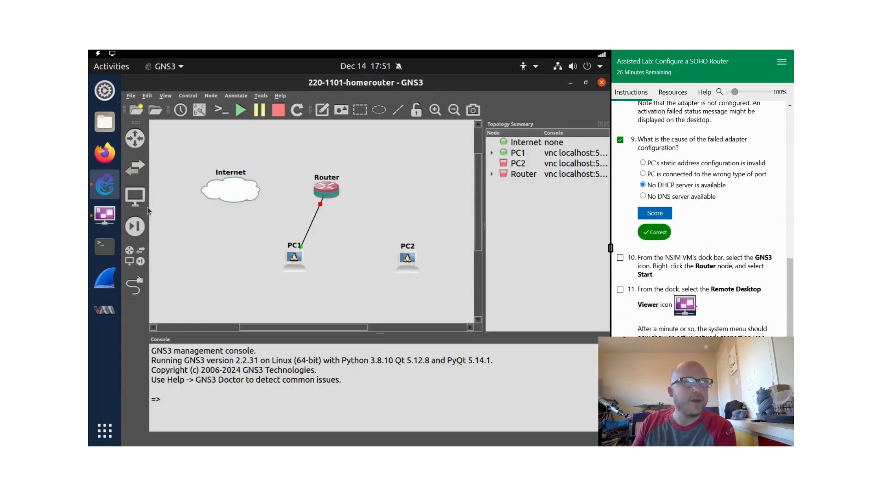
pyautogui.rightClick(335, 193)
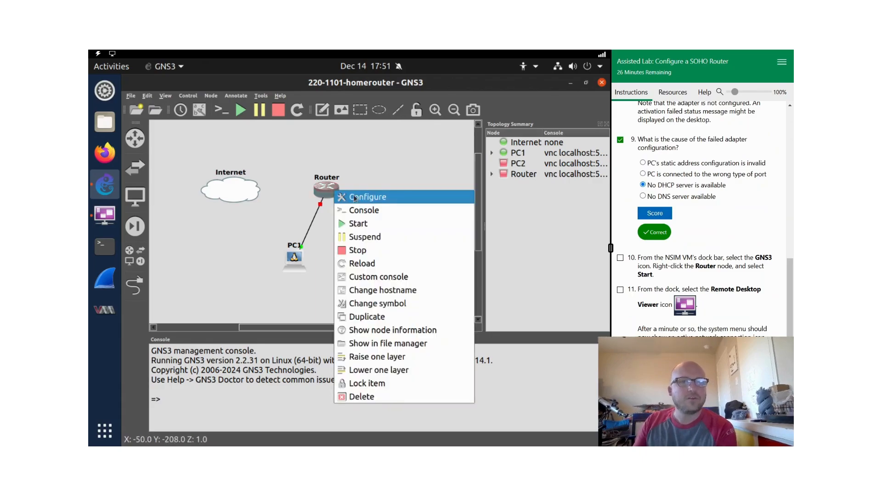
pyautogui.click(367, 224)
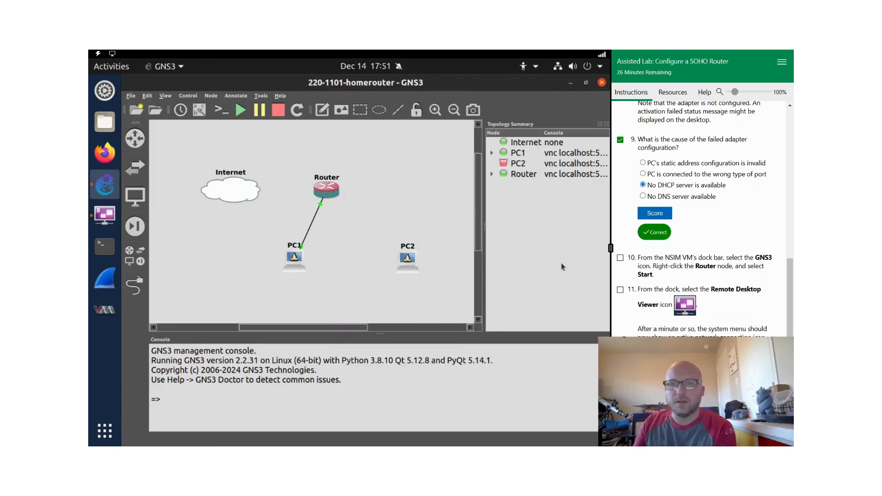
pyautogui.click(621, 291)
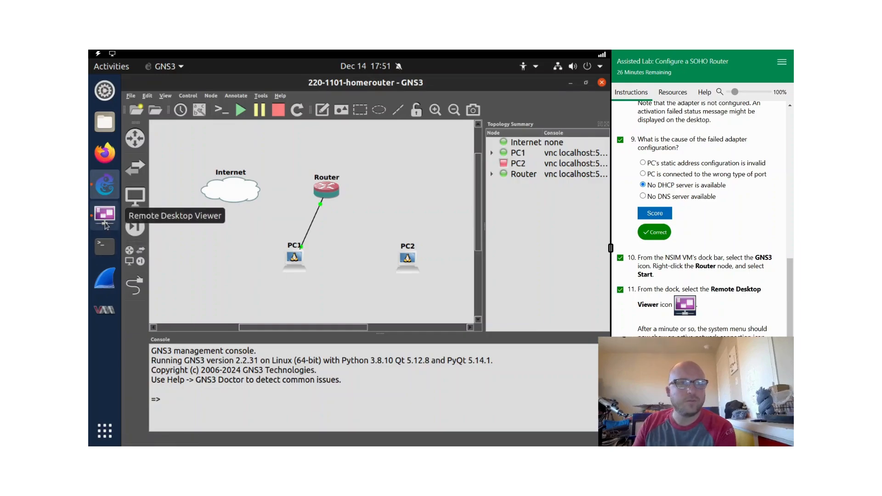
# - Switch to Remote Desktop Viewer, turn off PC1's wired connection and reconnect it
pyautogui.click(105, 215)
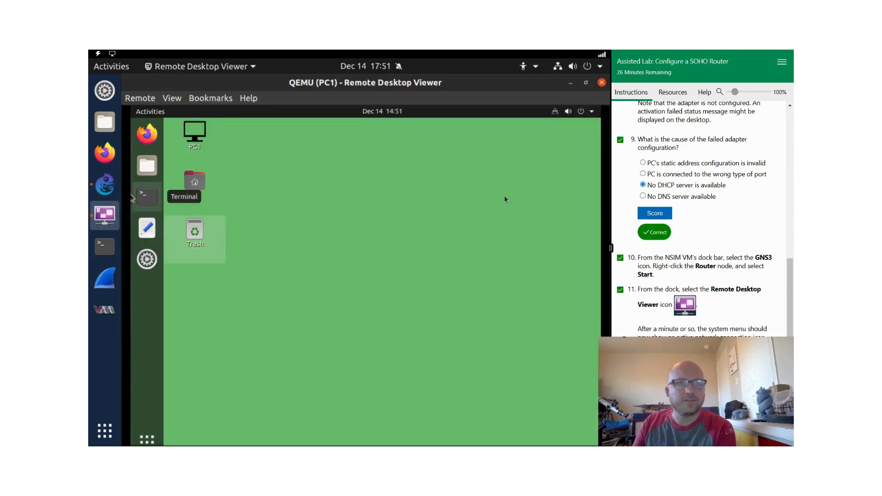
pyautogui.click(573, 112)
pyautogui.click(519, 160)
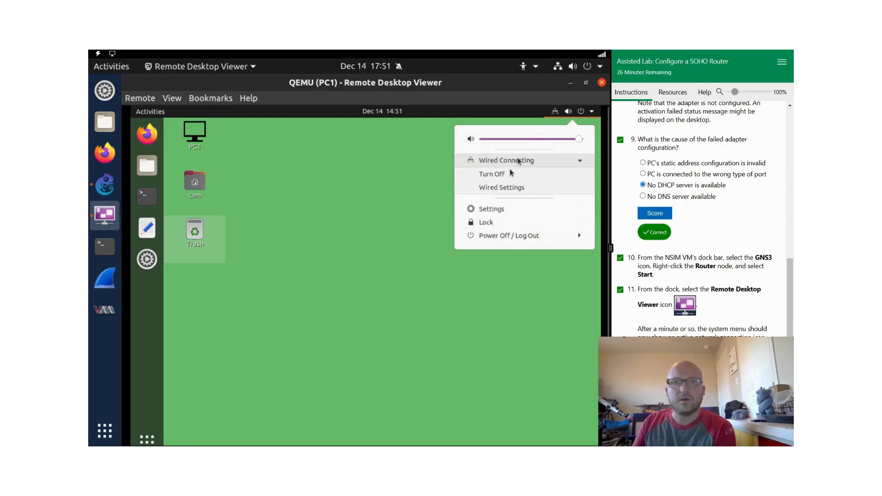
pyautogui.click(500, 174)
pyautogui.click(570, 111)
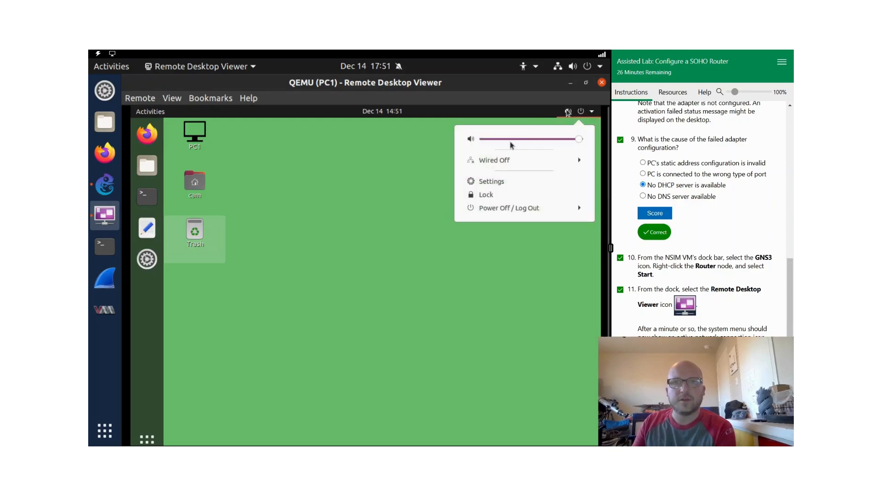
pyautogui.click(502, 161)
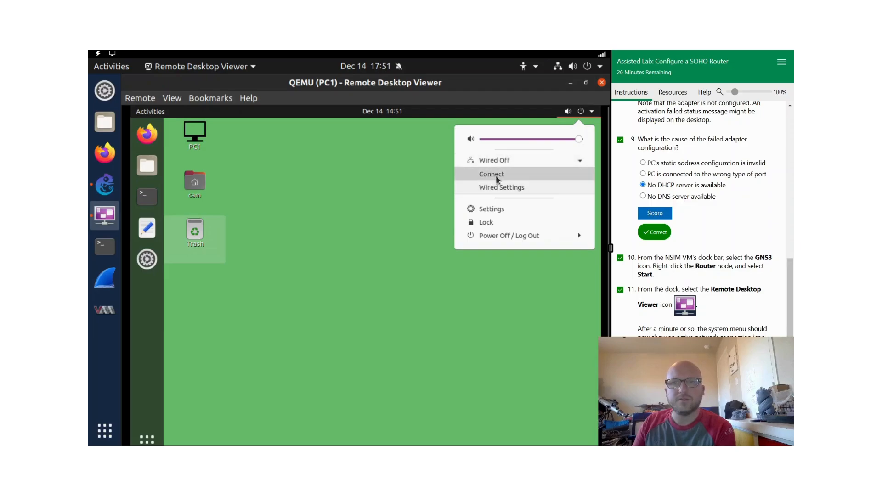
pyautogui.click(497, 179)
# - Mark step 12 as complete and open PC1's Wired Settings
pyautogui.scroll(-5, 684, 256)
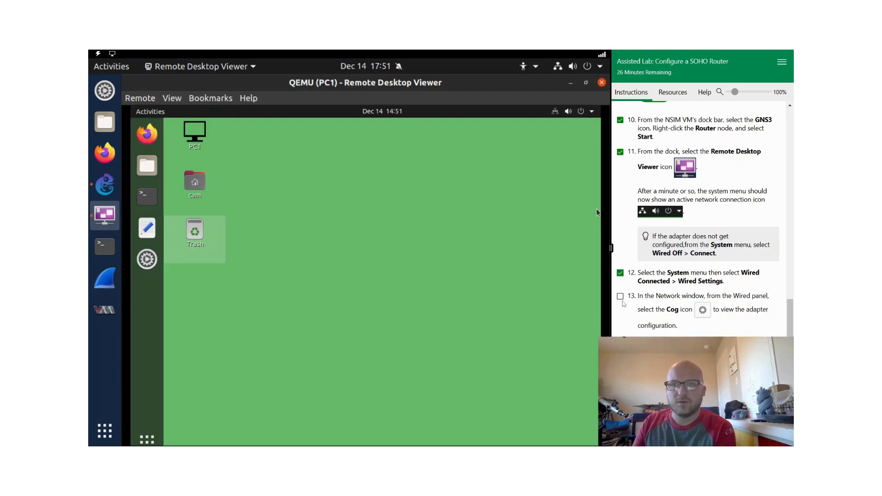
pyautogui.click(558, 113)
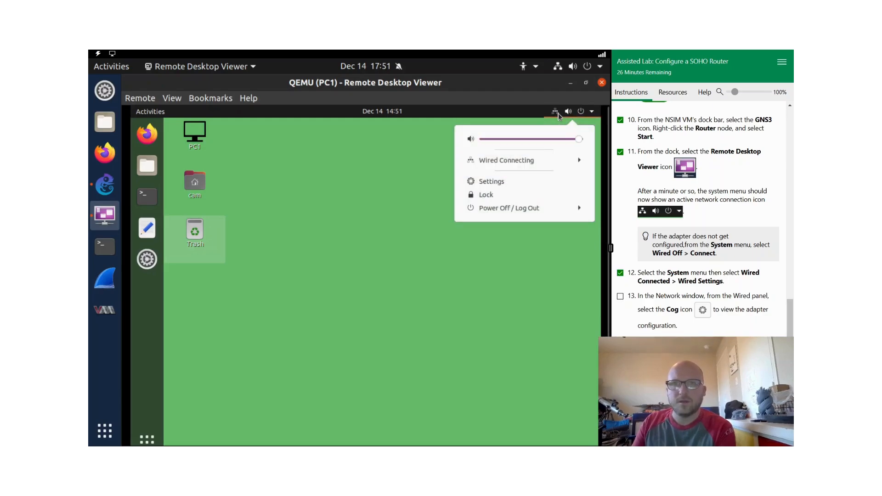
pyautogui.click(543, 160)
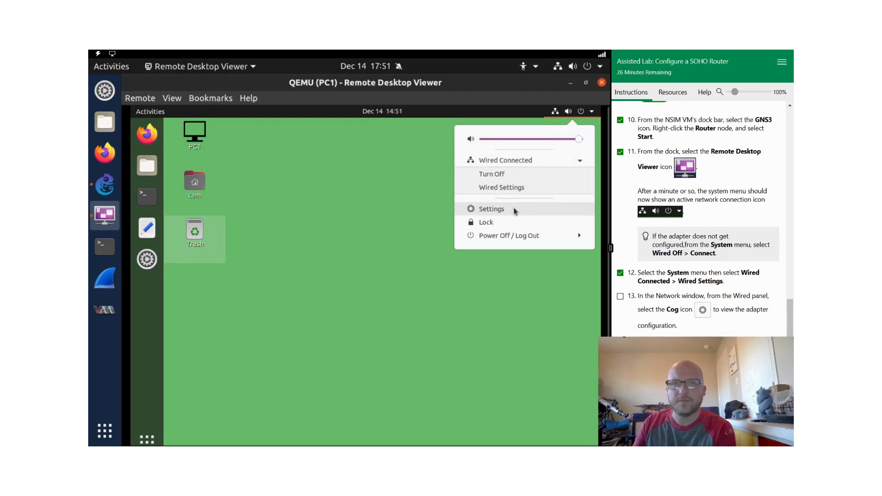
pyautogui.click(513, 188)
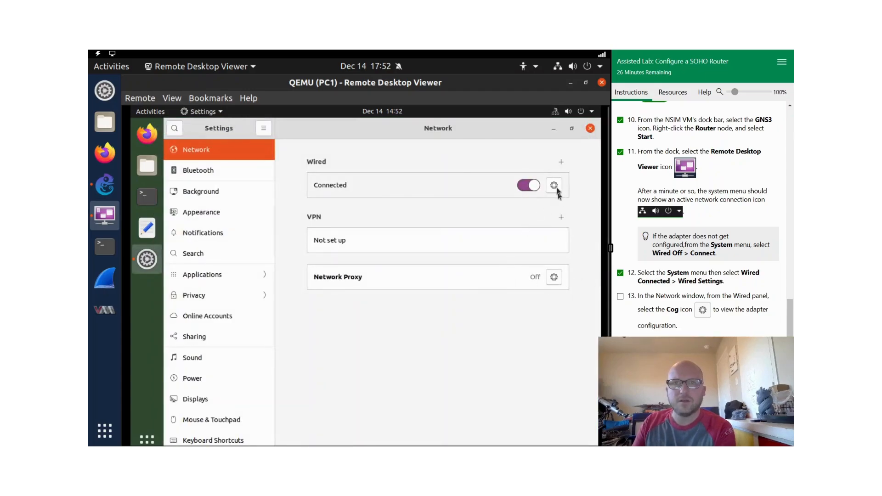
# - Examine PC1's wired adapter details for the address that reaches the router's management interface, then close the details without changes
pyautogui.click(556, 187)
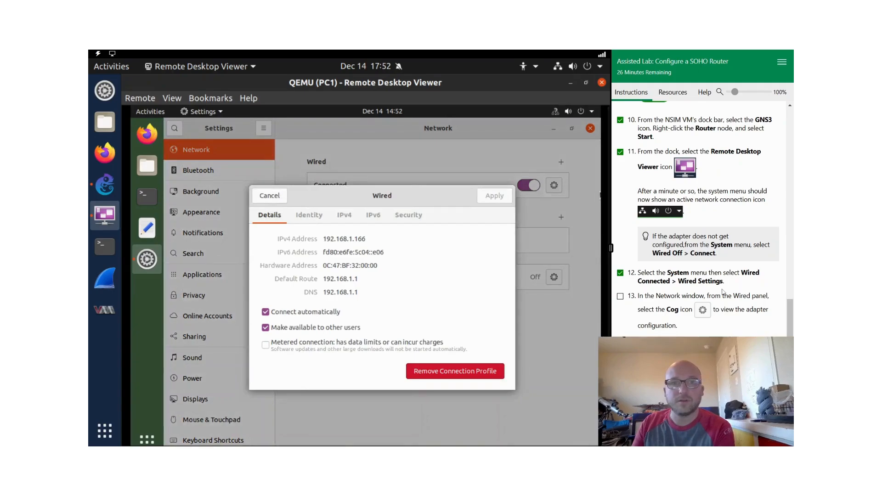
pyautogui.scroll(-1, 710, 294)
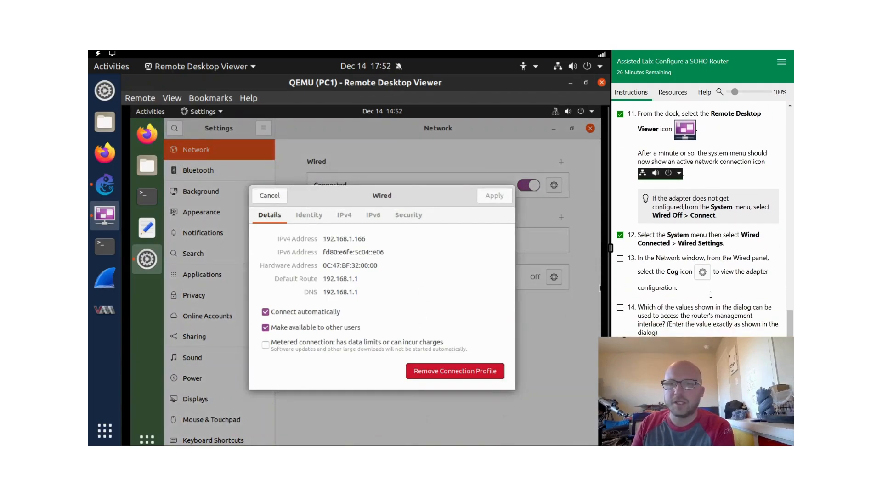
pyautogui.moveTo(637, 307); pyautogui.dragTo(643, 307)
pyautogui.click(740, 310)
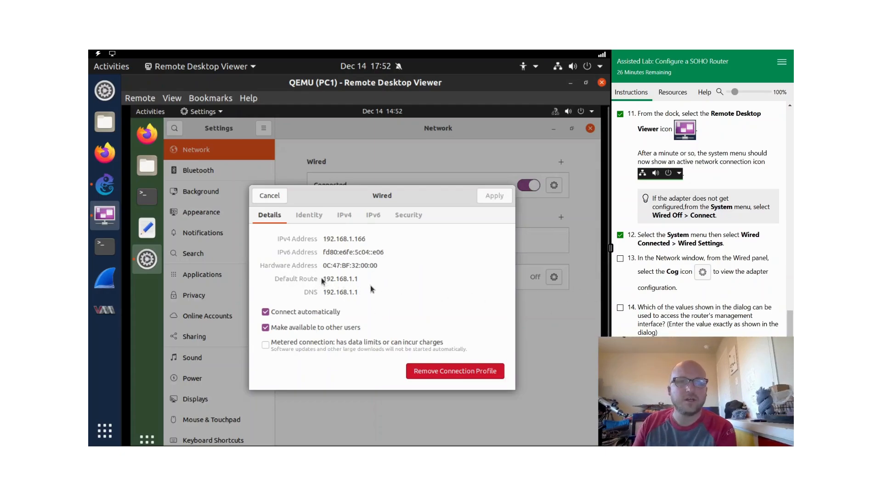
pyautogui.moveTo(358, 279); pyautogui.dragTo(325, 279)
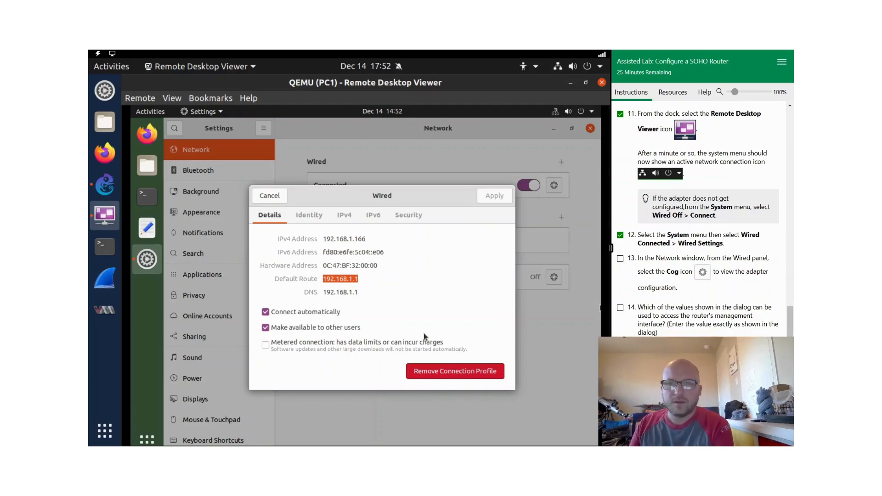
pyautogui.click(267, 197)
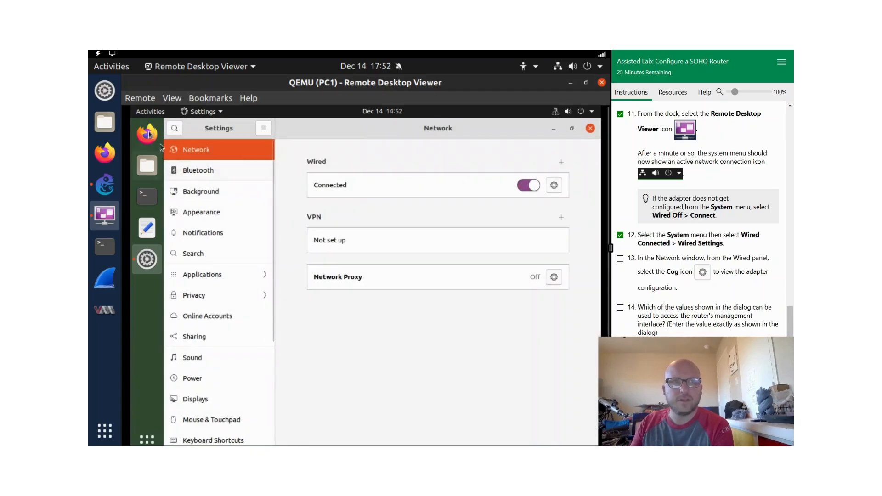
pyautogui.click(148, 134)
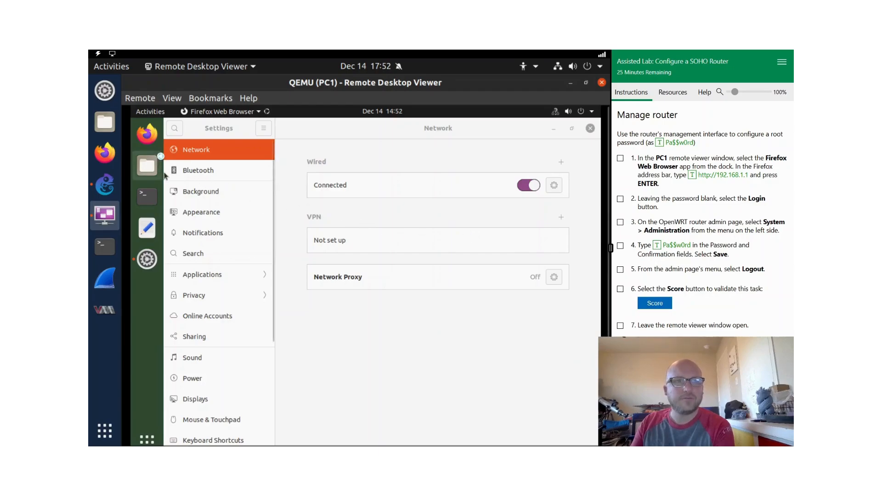
pyautogui.click(590, 129)
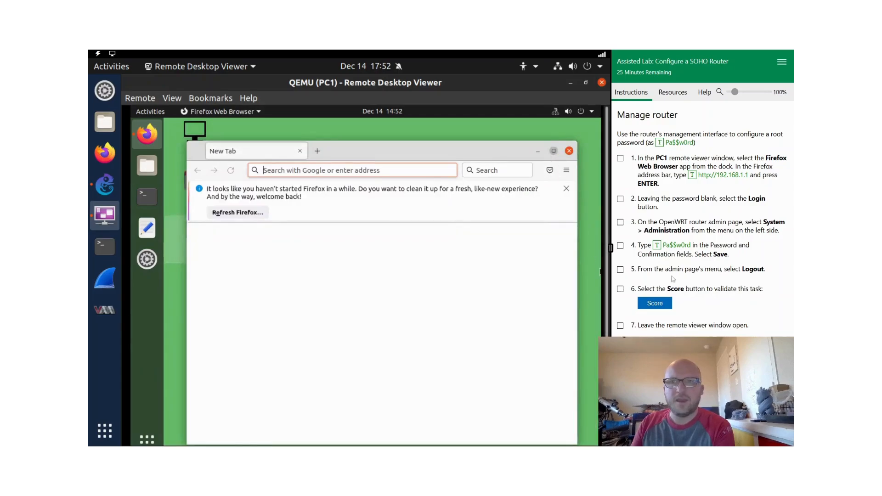
pyautogui.click(726, 176)
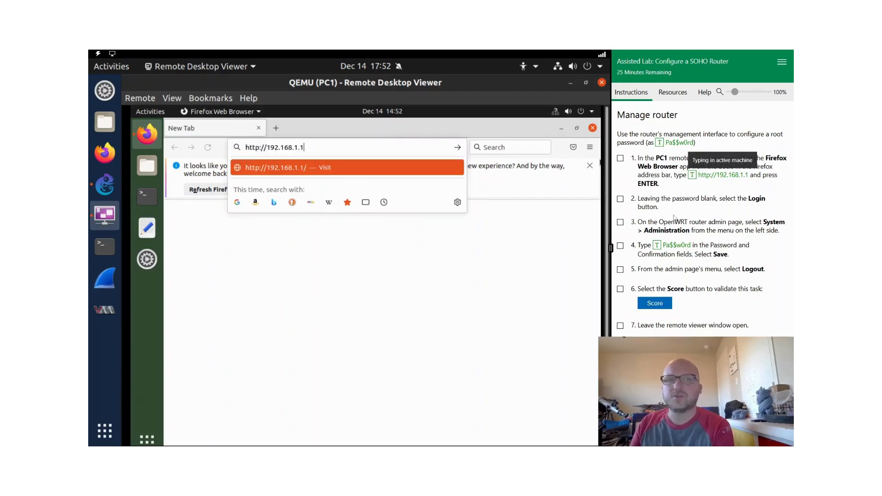
pyautogui.press('Return')
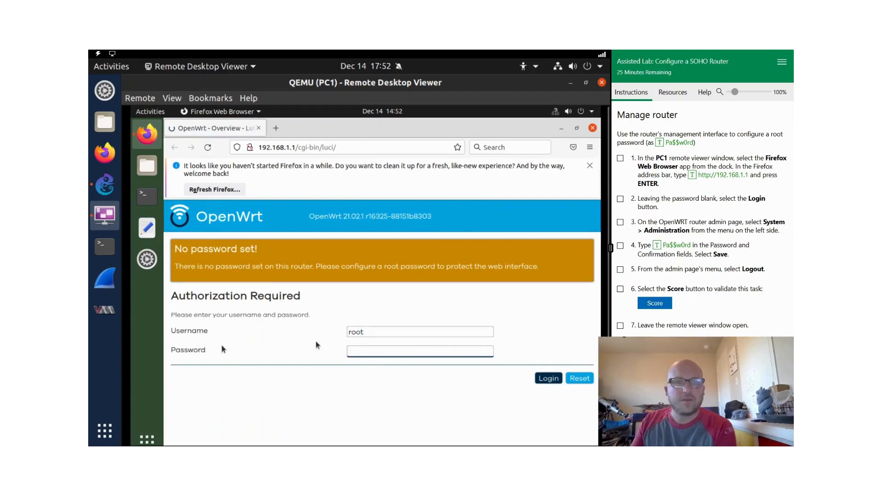
# - Log in to OpenWrt as root with a blank password and open the system Administration page
pyautogui.click(559, 377)
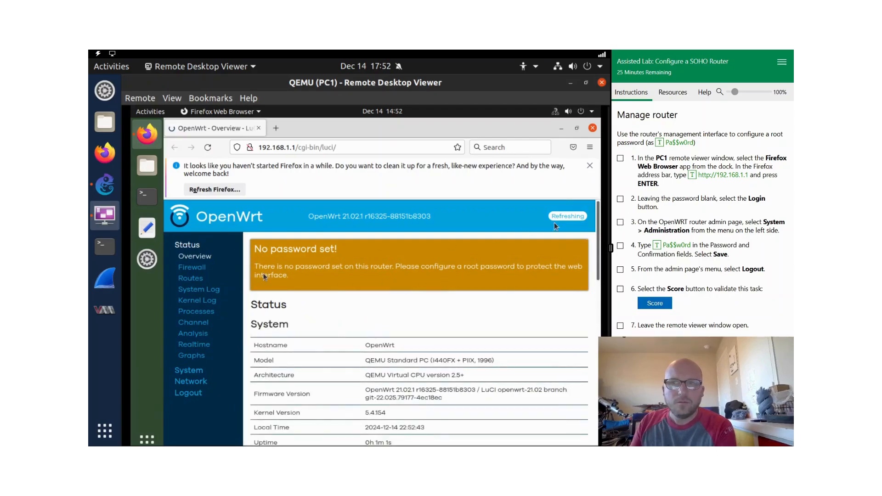
pyautogui.click(187, 372)
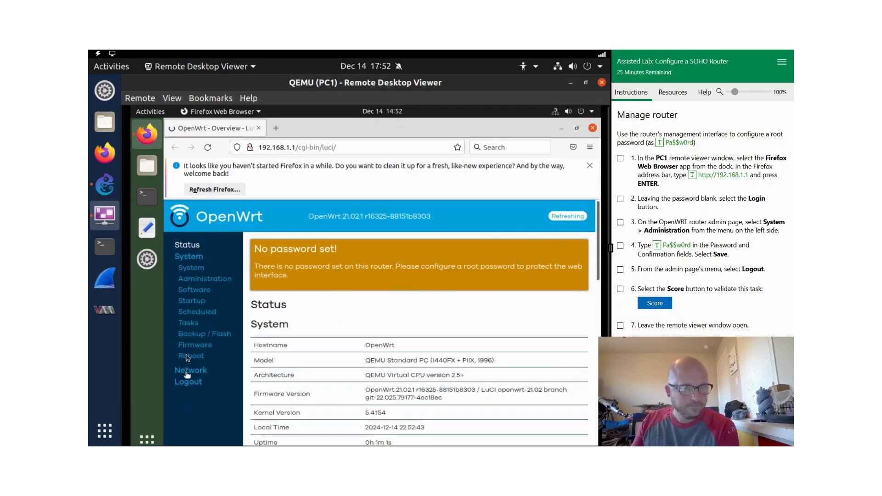
pyautogui.click(189, 280)
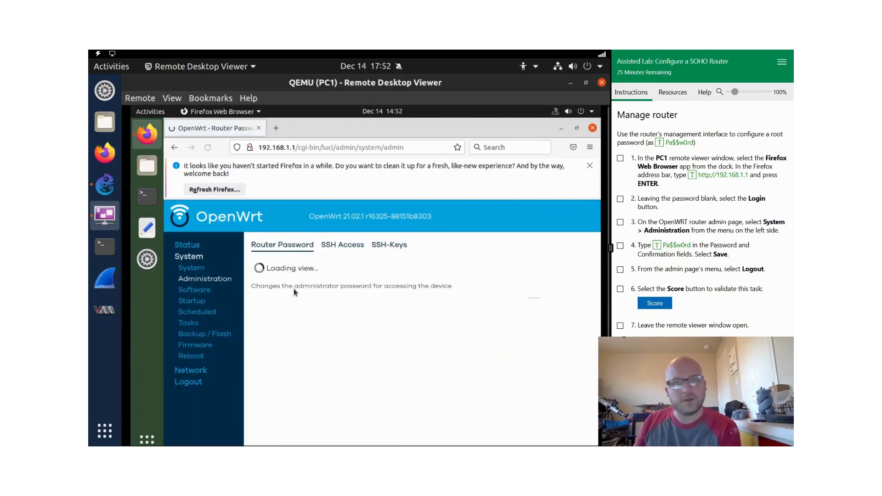
# - Enter the lab's specified root password in the router's Password and Confirmation fields and save it
pyautogui.click(428, 307)
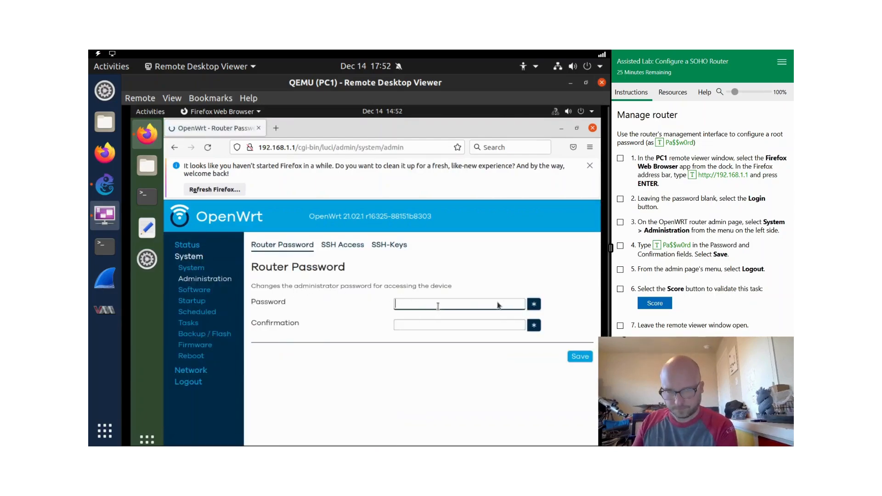
pyautogui.moveTo(685, 254); pyautogui.dragTo(685, 248)
pyautogui.click(684, 258)
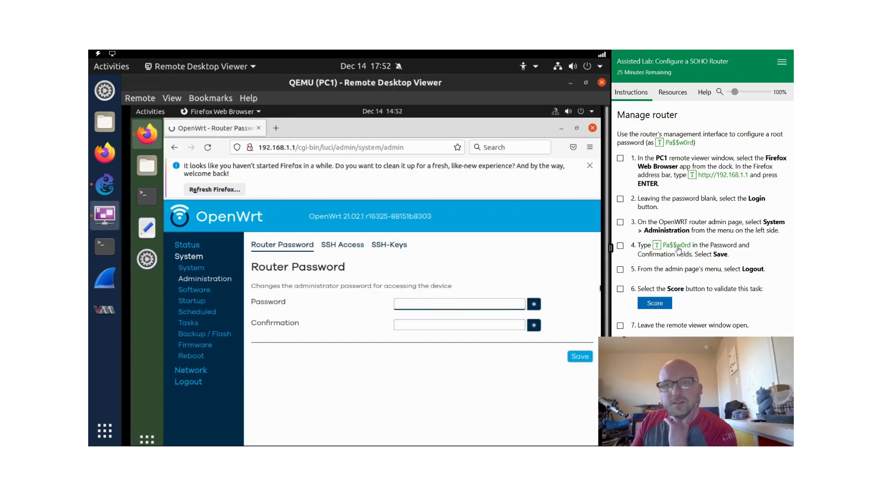
pyautogui.click(679, 250)
pyautogui.click(411, 325)
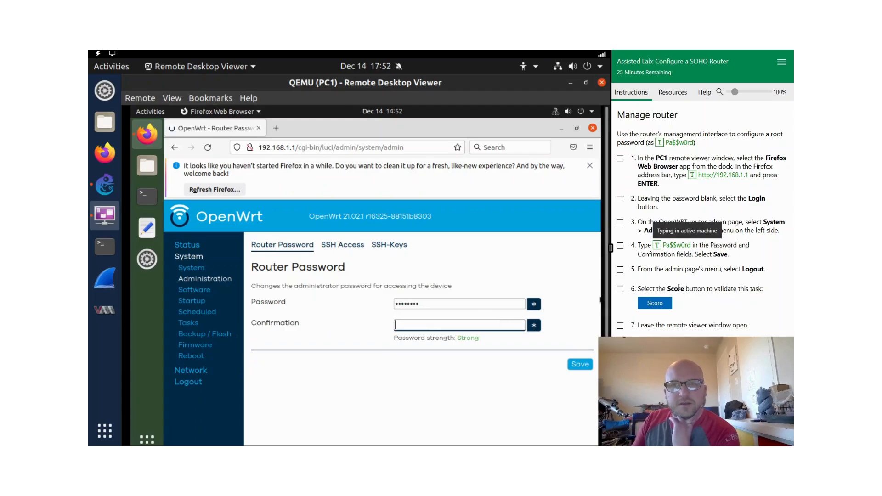
pyautogui.click(678, 246)
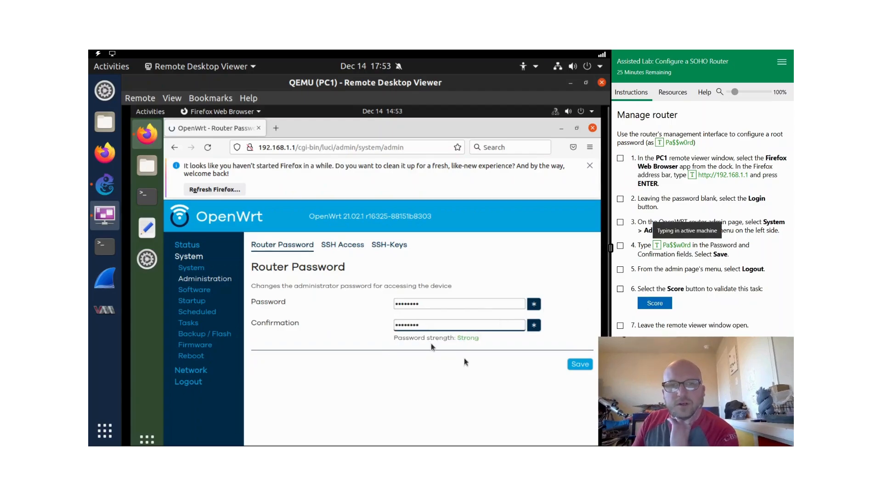
pyautogui.click(574, 364)
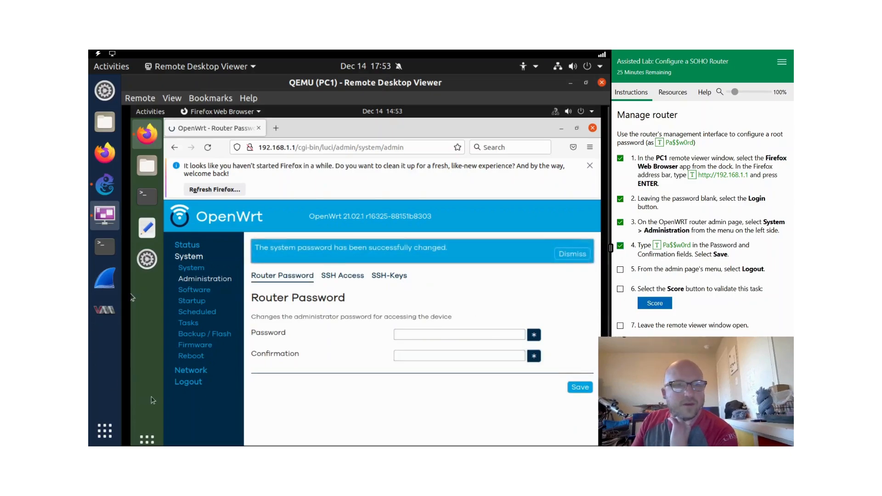
# - Log out of OpenWrt, score the Manage router task and advance to the Connect to Internet instructions
pyautogui.click(184, 382)
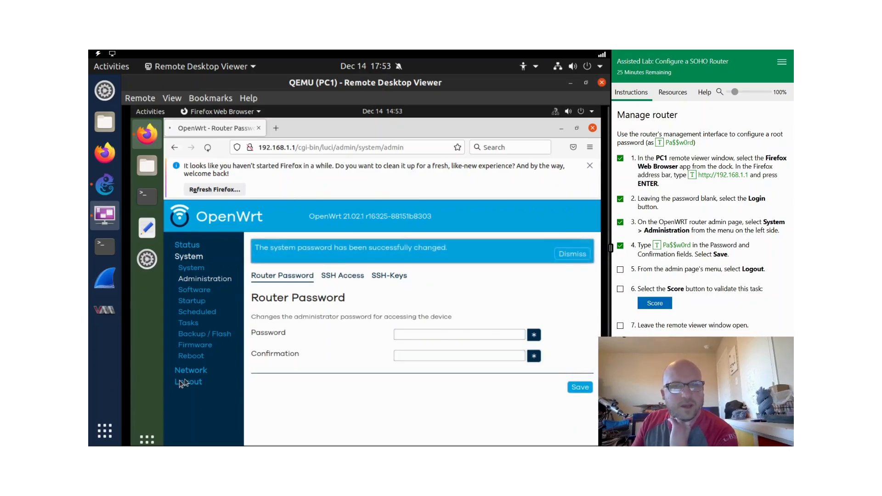
pyautogui.click(643, 303)
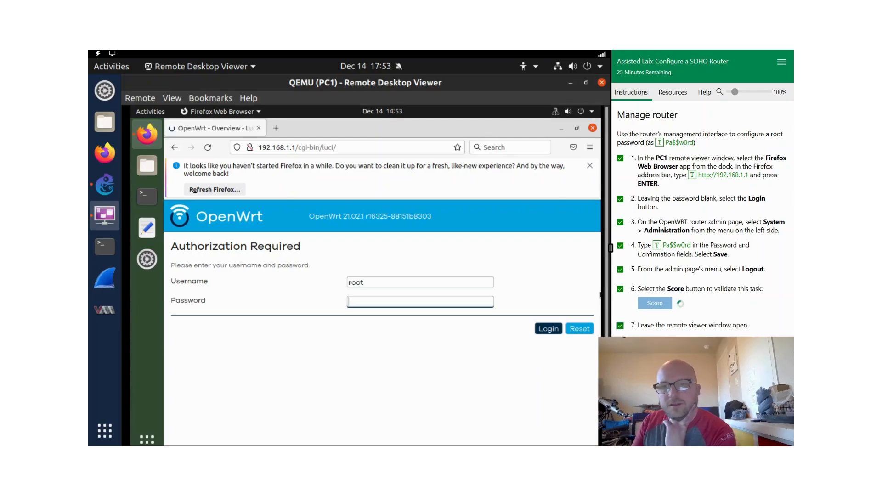
pyautogui.click(633, 436)
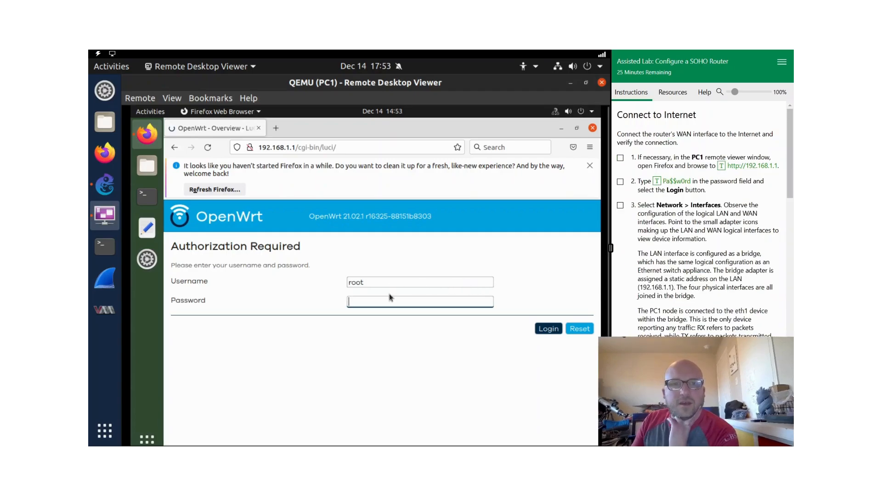
# - Log in to OpenWrt as root with the router password and open the network Interfaces page
pyautogui.click(677, 181)
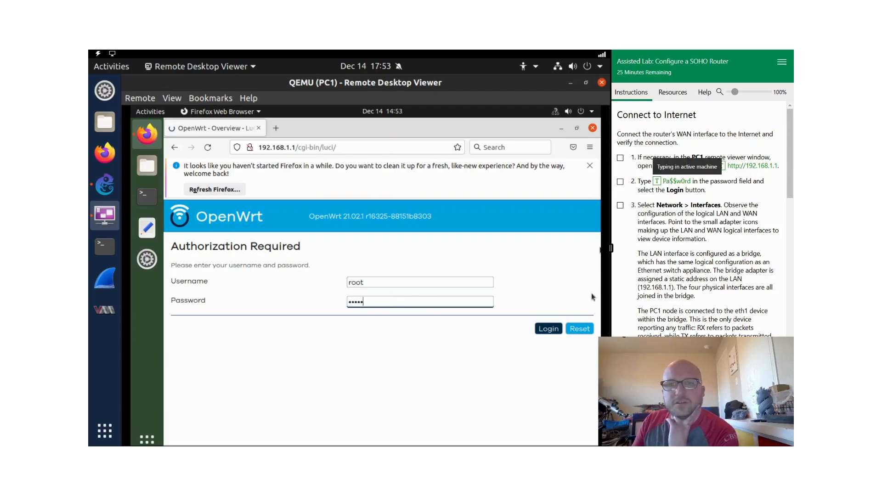
pyautogui.click(546, 328)
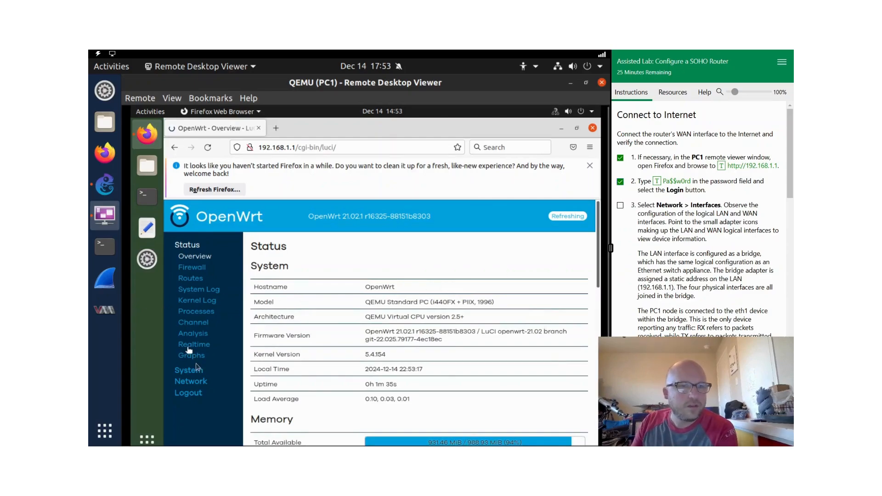
pyautogui.click(200, 382)
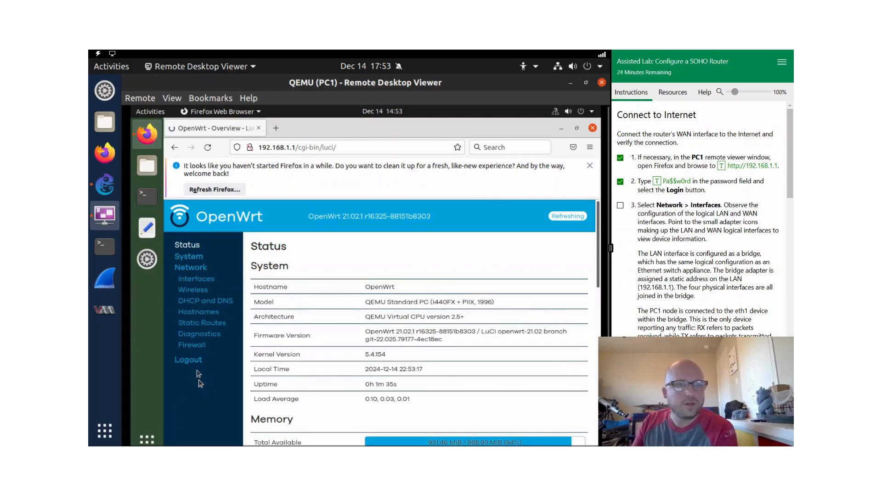
pyautogui.click(195, 281)
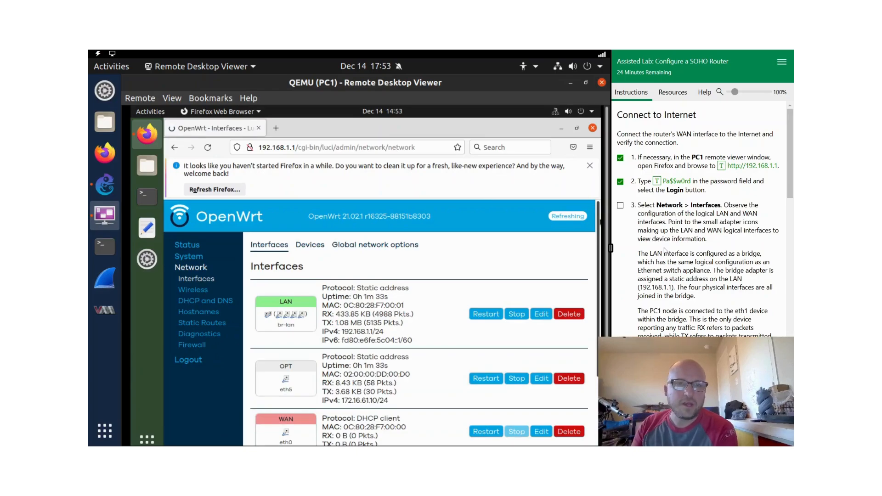
# - Examine the LAN interface's protocol, addresses and RX/TX traffic in the router's interface list
pyautogui.scroll(-3, 393, 324)
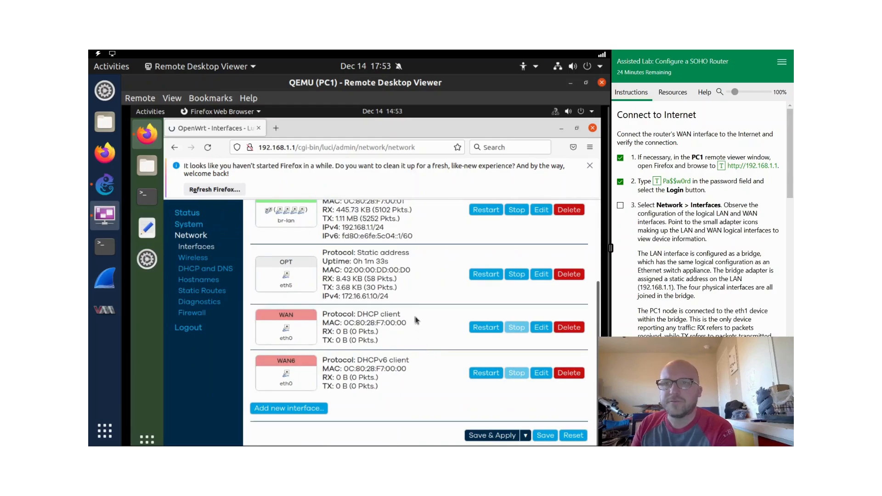
pyautogui.scroll(3, 427, 334)
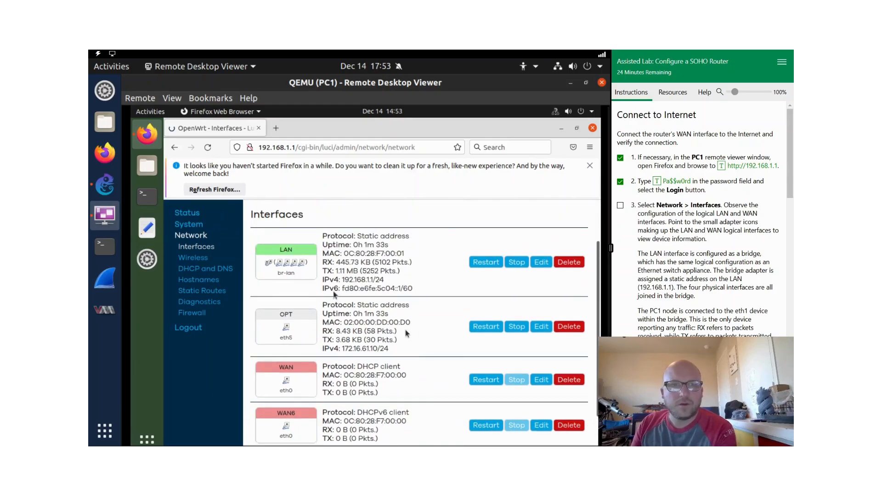
pyautogui.moveTo(418, 292); pyautogui.dragTo(319, 230)
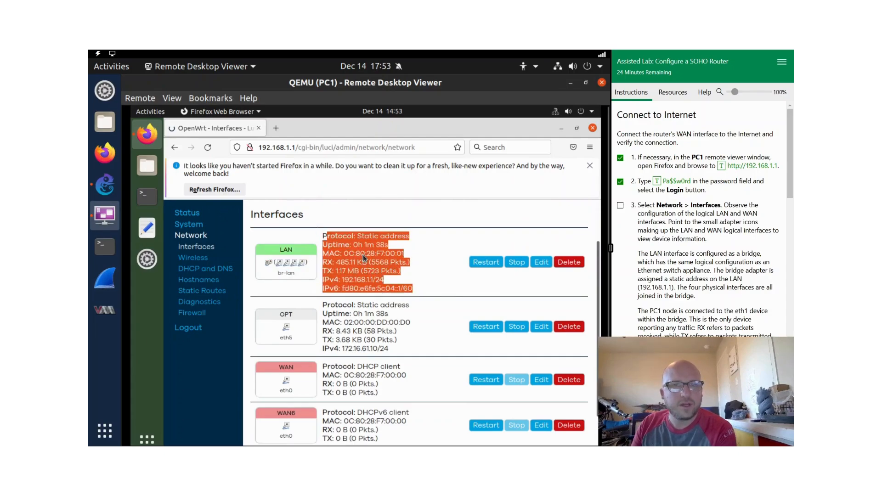
pyautogui.click(469, 291)
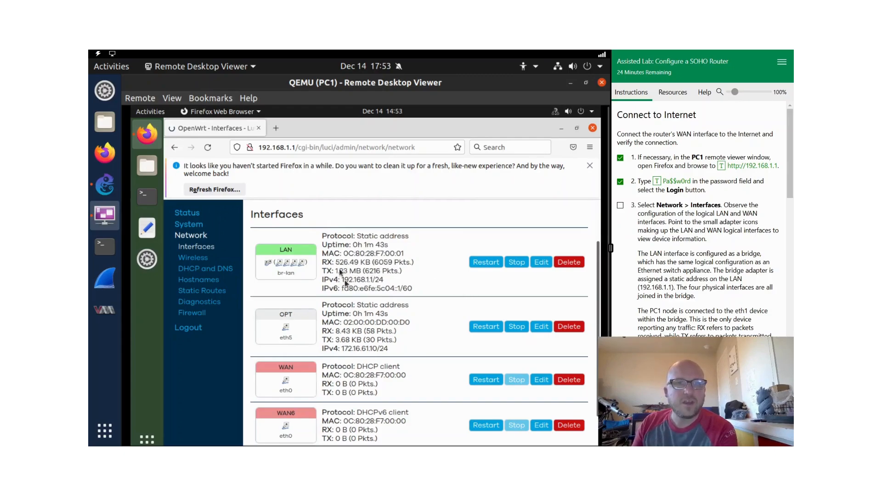
pyautogui.moveTo(327, 264); pyautogui.dragTo(408, 267)
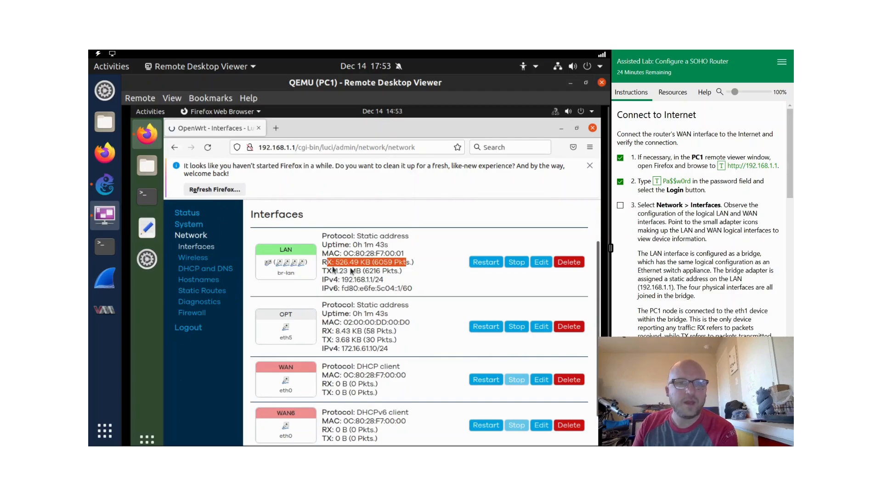
pyautogui.moveTo(323, 272)
pyautogui.mouseDown()
pyautogui.moveTo(401, 274)
pyautogui.moveTo(340, 271)
pyautogui.mouseUp()
pyautogui.click(404, 270)
pyautogui.click(339, 271)
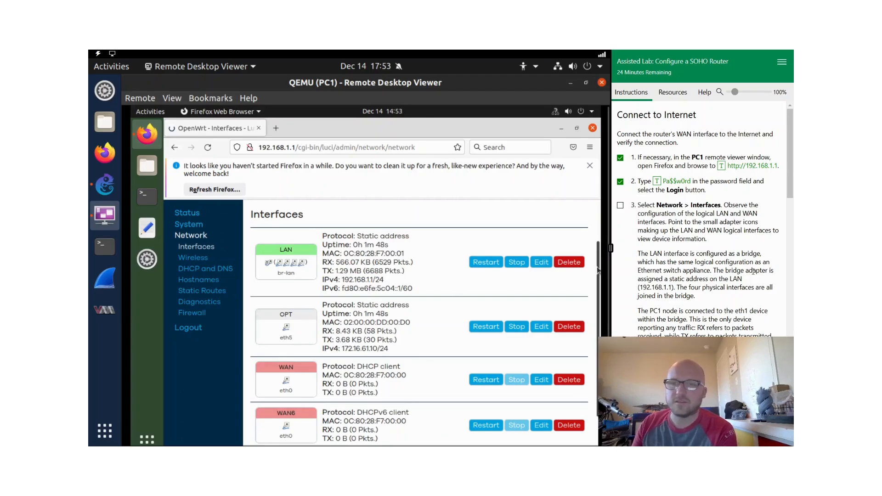
# - Read instruction steps 3 and 4 and examine the WAN interface's DHCP client protocol and traffic details
pyautogui.scroll(-2, 753, 271)
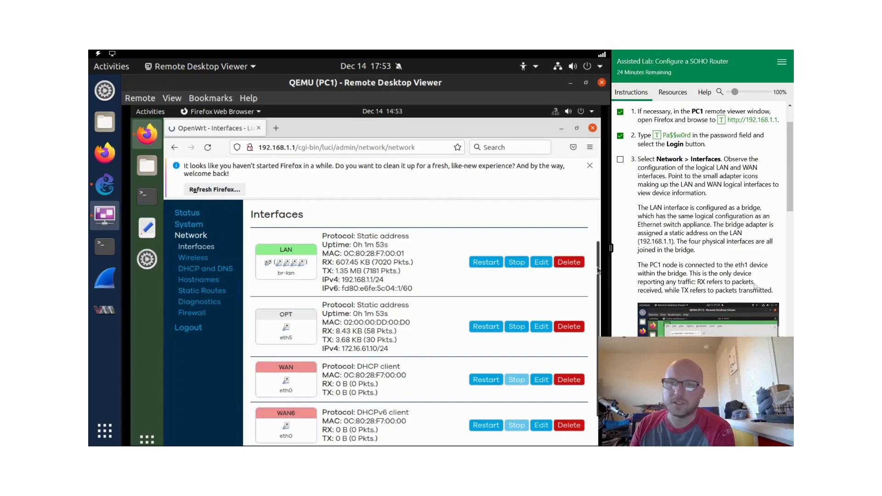
pyautogui.scroll(-5, 752, 287)
pyautogui.scroll(-2, 740, 290)
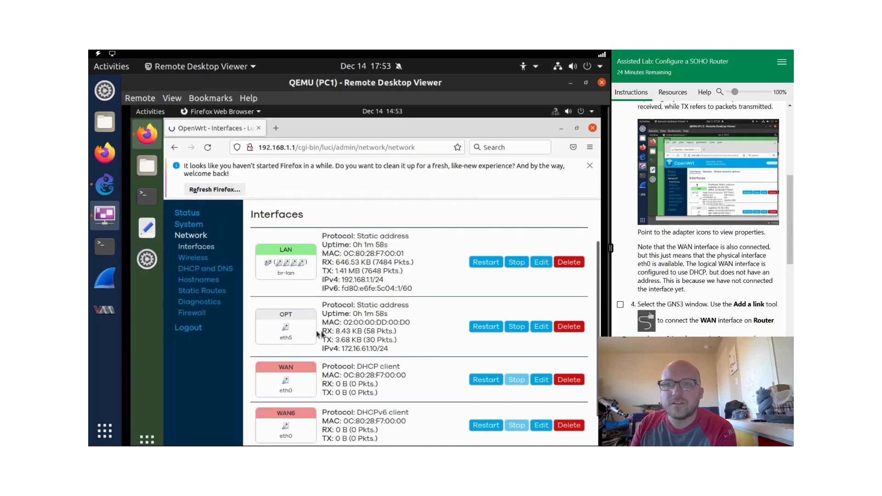
pyautogui.scroll(-2, 321, 337)
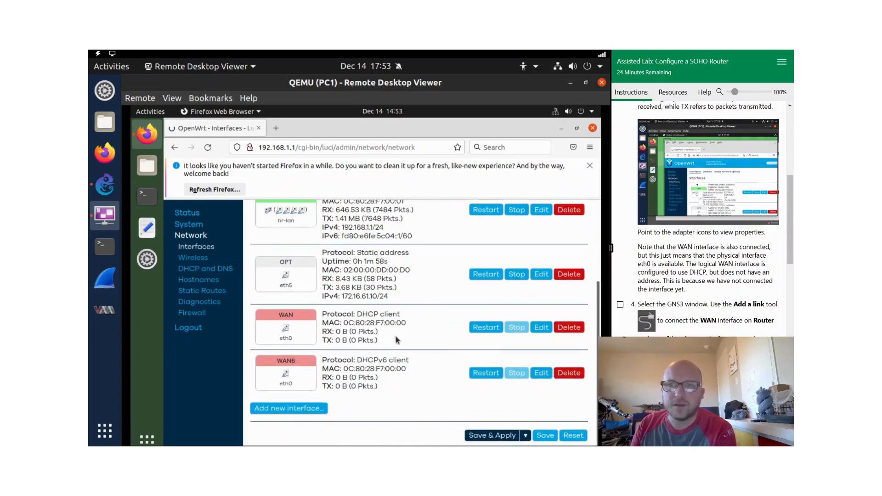
pyautogui.moveTo(396, 337); pyautogui.dragTo(323, 314)
pyautogui.click(334, 336)
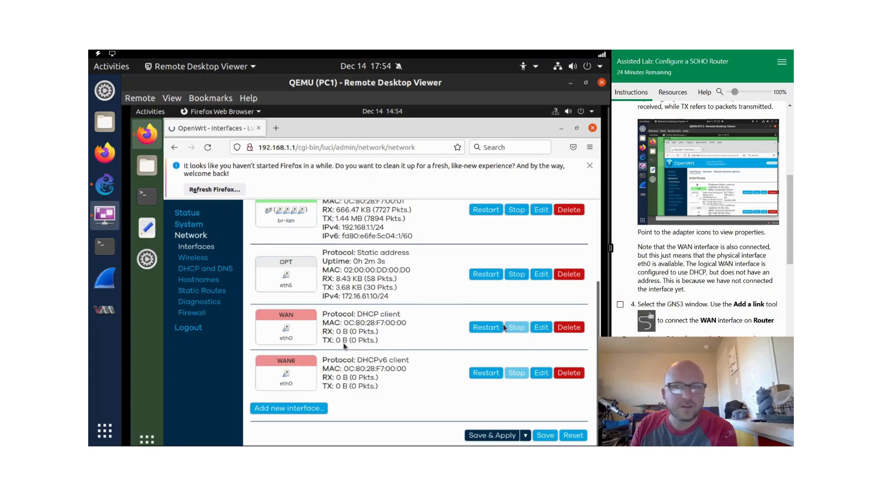
pyautogui.scroll(-2, 680, 298)
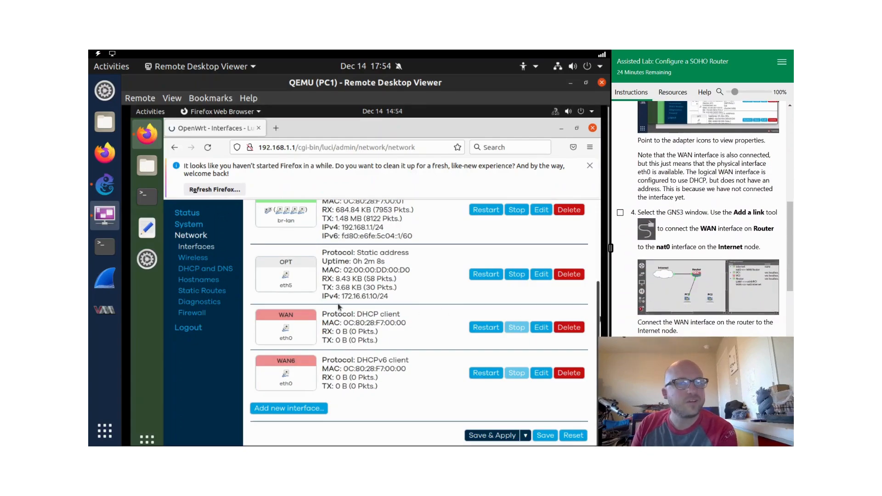
# - In the GNS3 topology, add a link from the Router's WAN interface to the nat0 interface on the Internet node
pyautogui.click(105, 183)
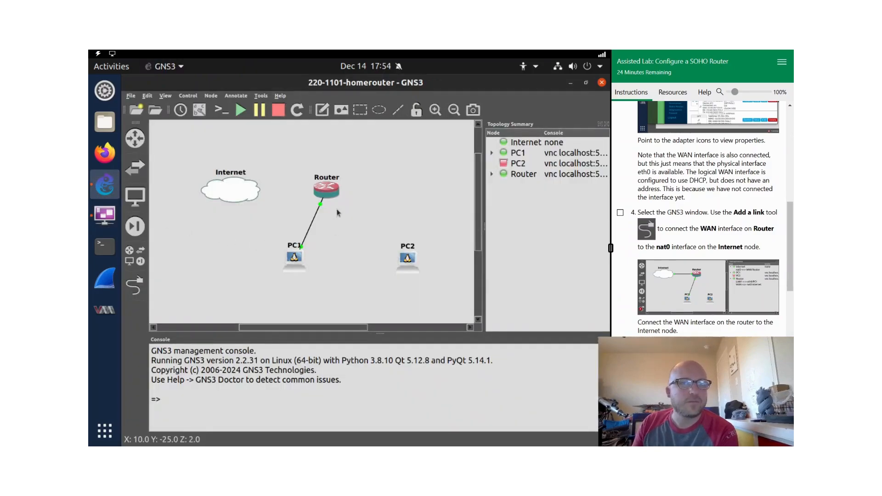
pyautogui.click(134, 284)
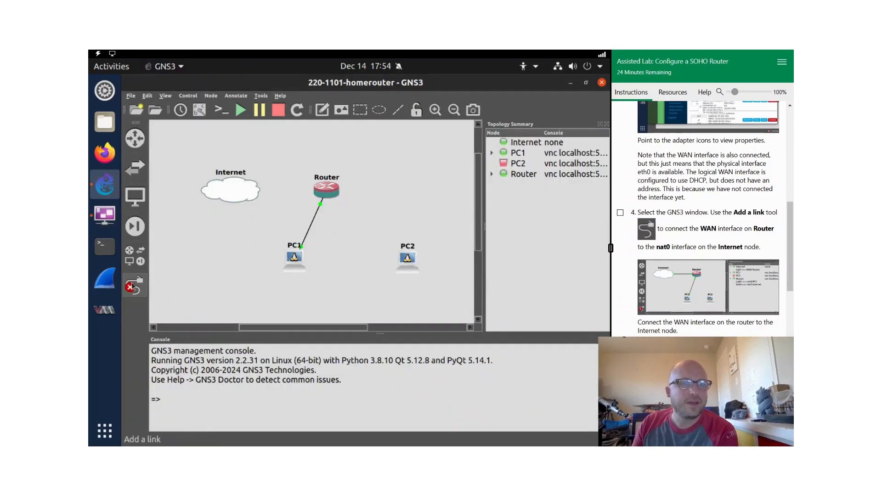
pyautogui.click(321, 189)
pyautogui.click(346, 196)
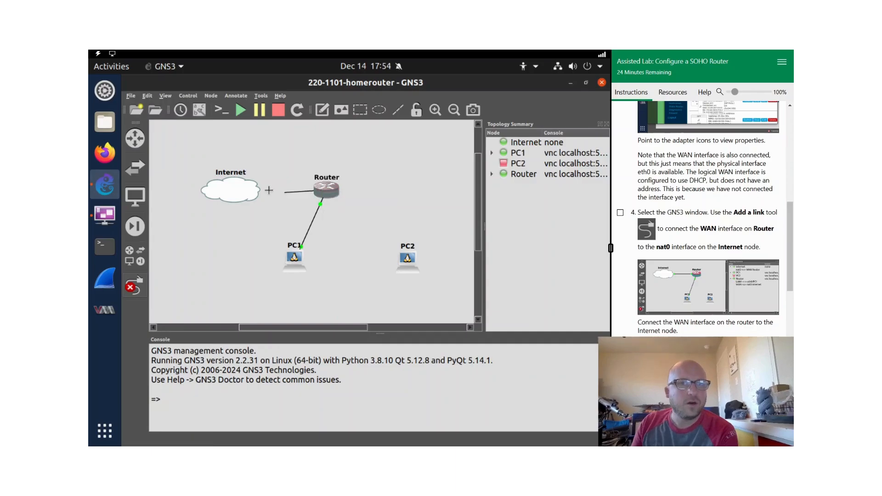
pyautogui.click(238, 192)
pyautogui.click(270, 202)
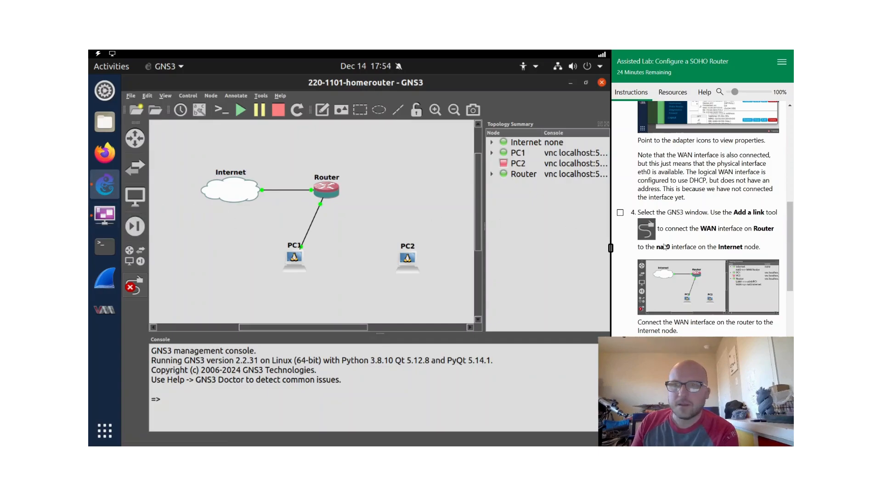
# - Switch back to the PC1 remote viewer, reload the OpenWrt Interfaces page and check the WAN interface's IPv4 address
pyautogui.scroll(-4, 756, 265)
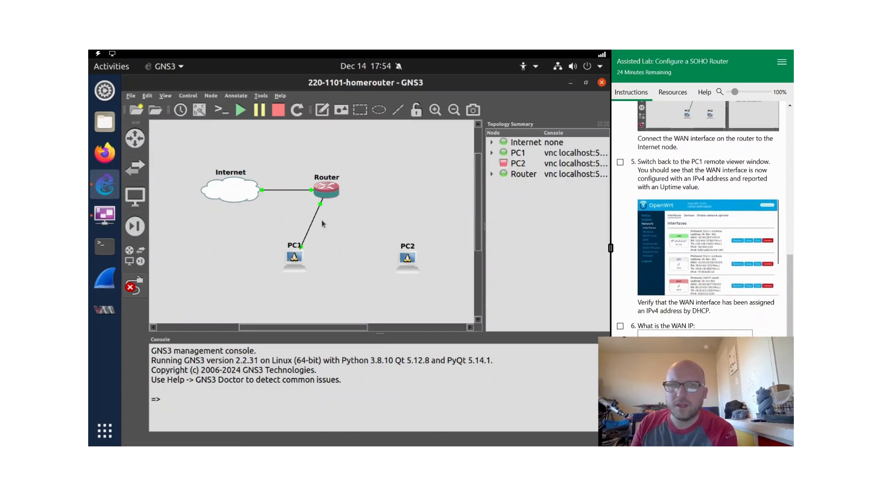
pyautogui.click(105, 214)
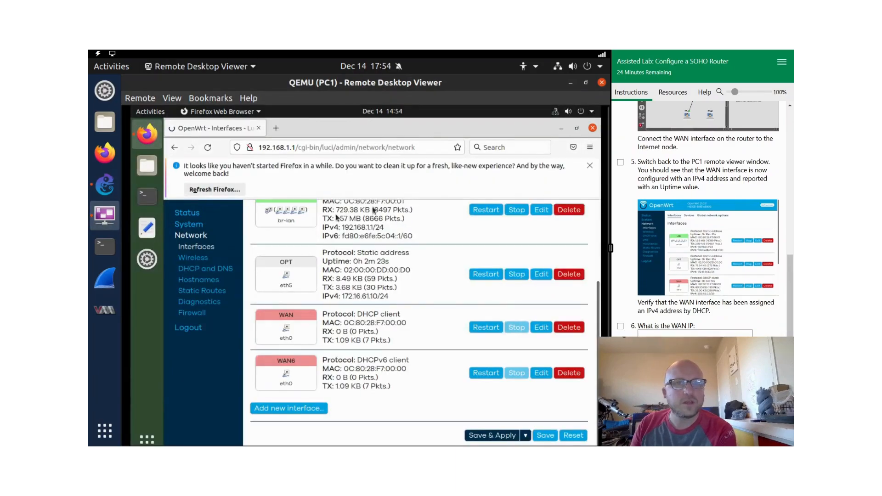
pyautogui.click(208, 148)
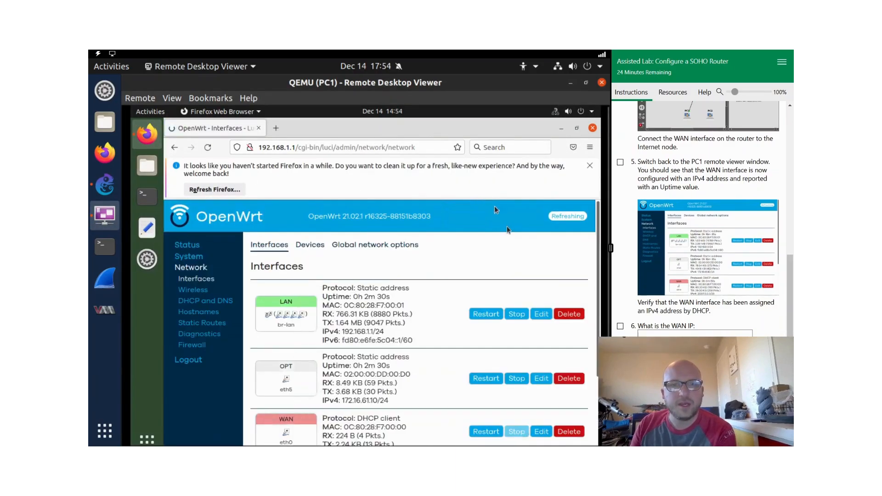
pyautogui.scroll(-5, 427, 281)
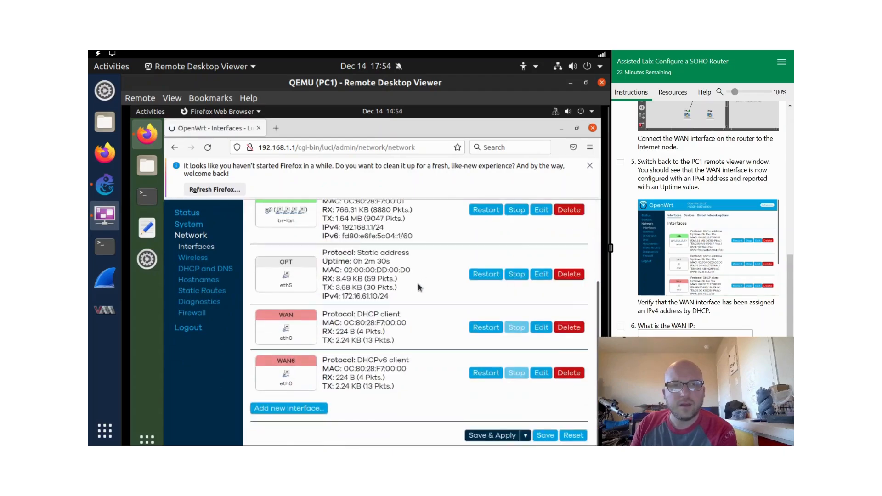
pyautogui.click(208, 147)
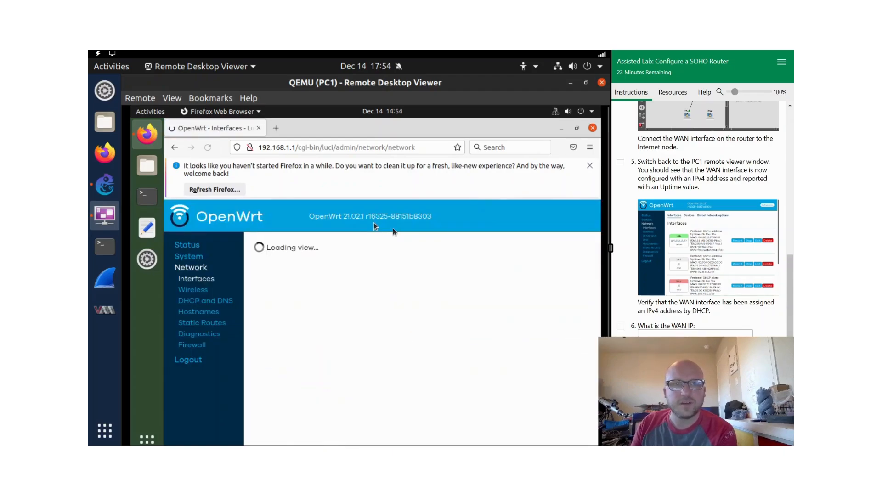
pyautogui.scroll(-3, 378, 300)
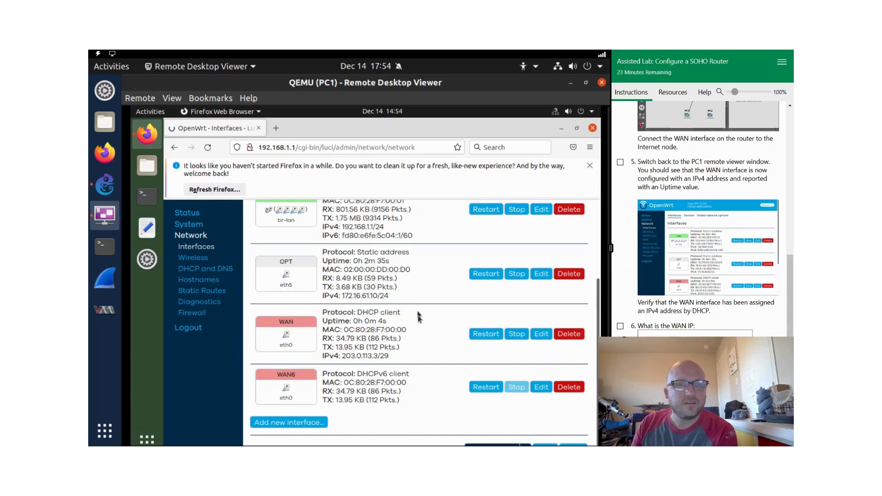
pyautogui.moveTo(390, 357); pyautogui.dragTo(321, 359)
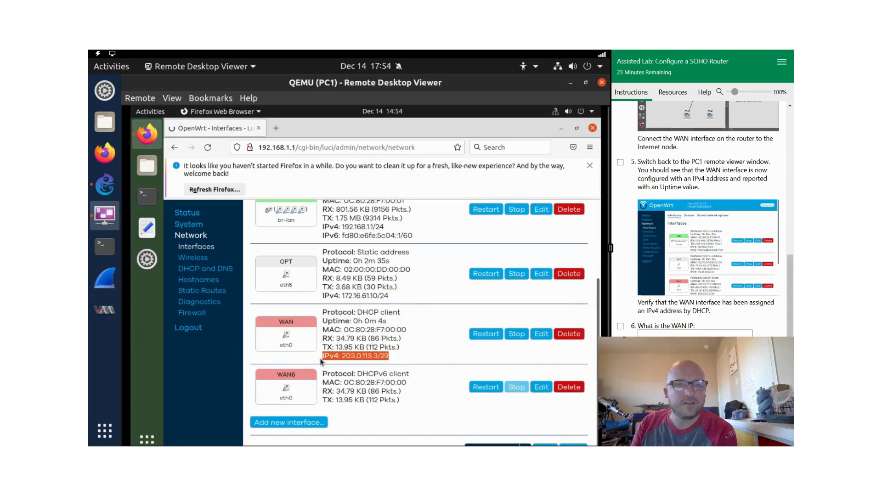
pyautogui.click(350, 358)
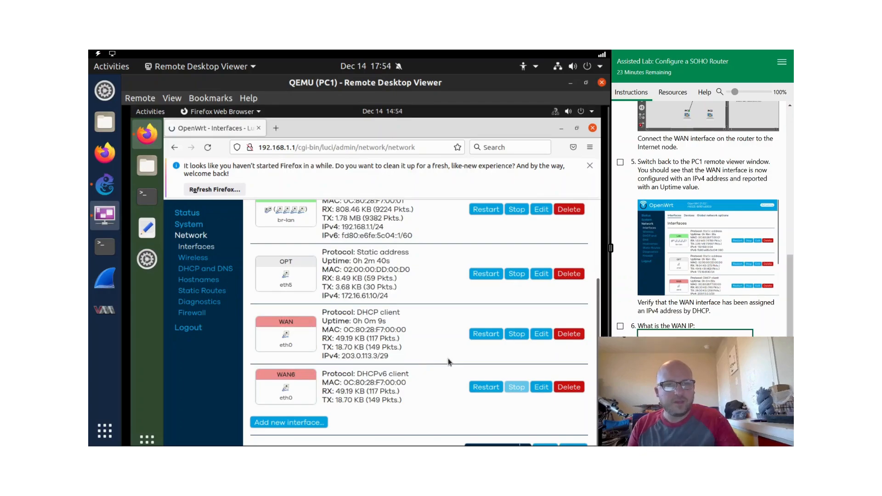
# - Answer the WAN IP question with 203.0.113.3, score it and mark instruction steps 5 and 6 complete
pyautogui.write('2')
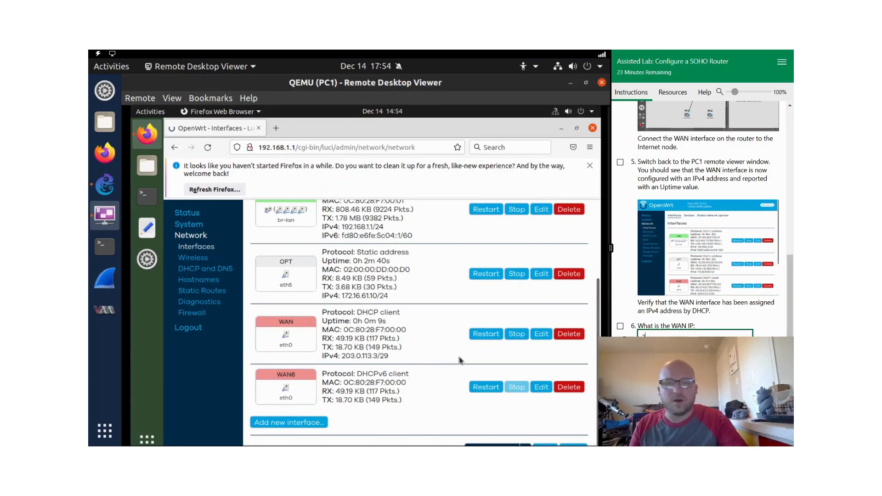
pyautogui.write('02')
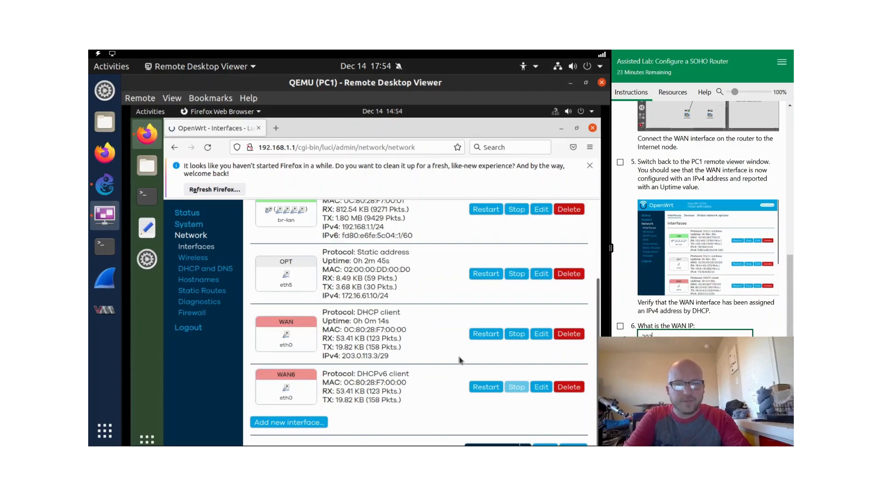
pyautogui.write('.0.113.3')
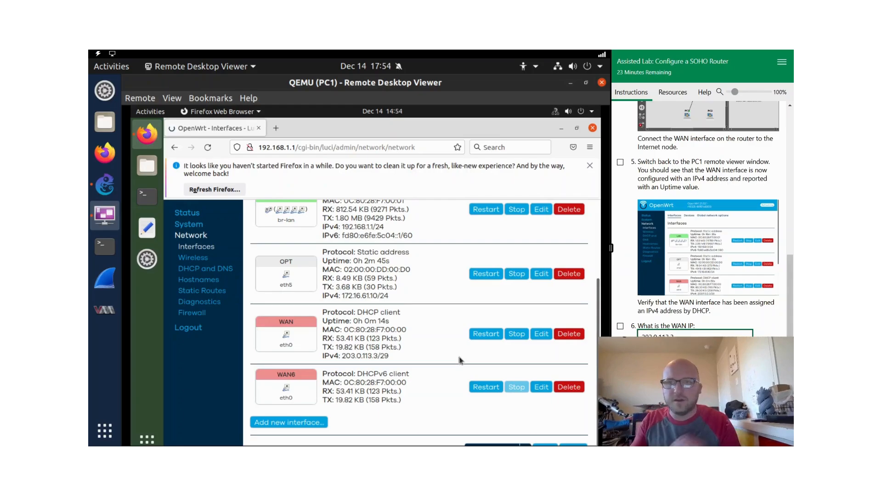
pyautogui.click(666, 367)
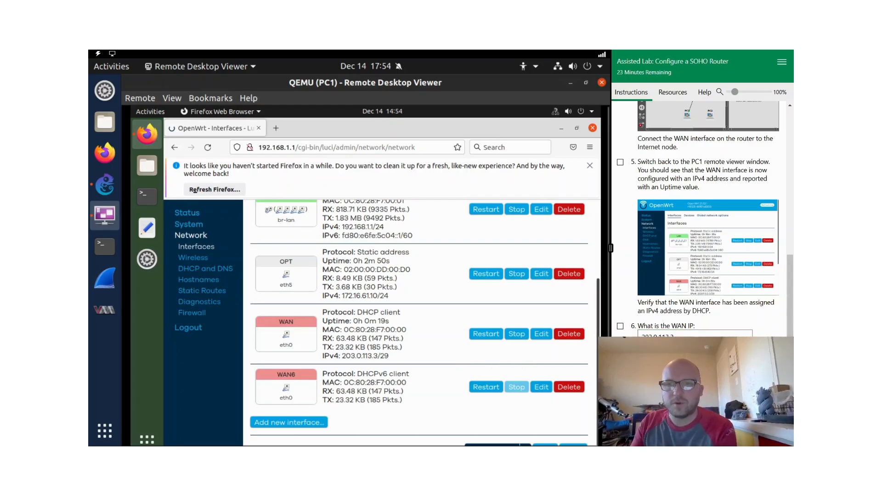
pyautogui.click(621, 327)
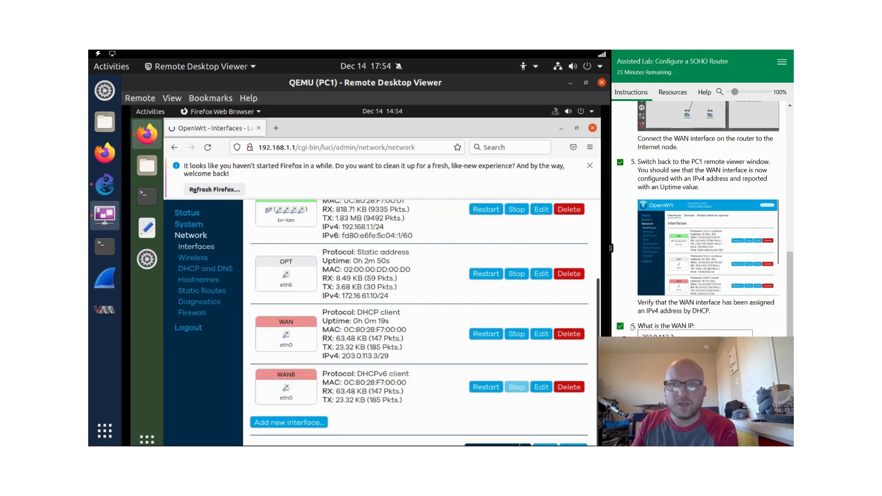
pyautogui.scroll(-3, 703, 220)
pyautogui.scroll(-2, 703, 220)
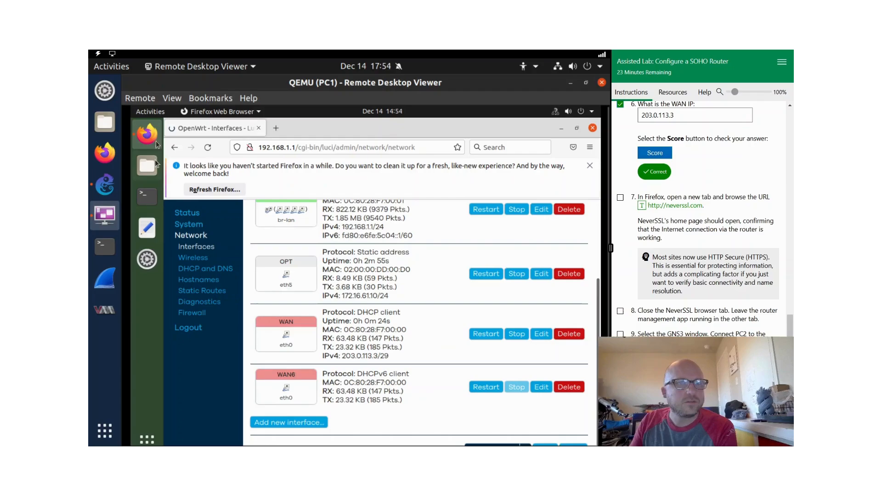
pyautogui.click(278, 131)
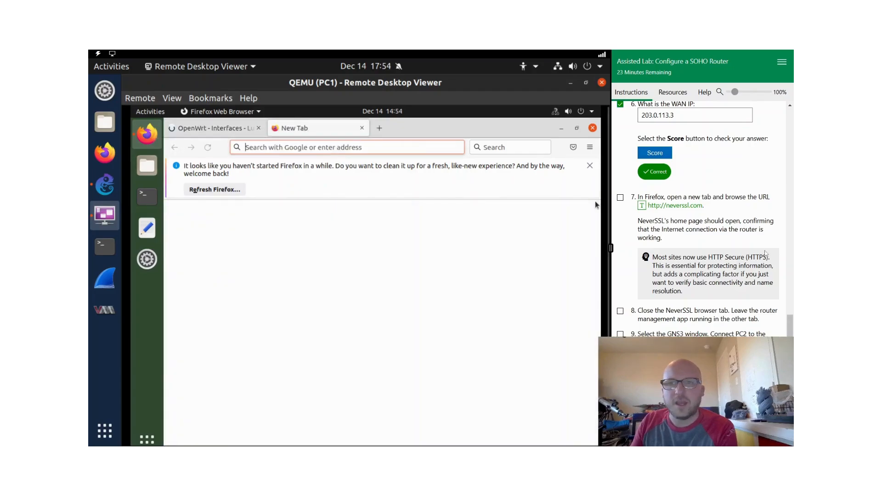
pyautogui.click(663, 206)
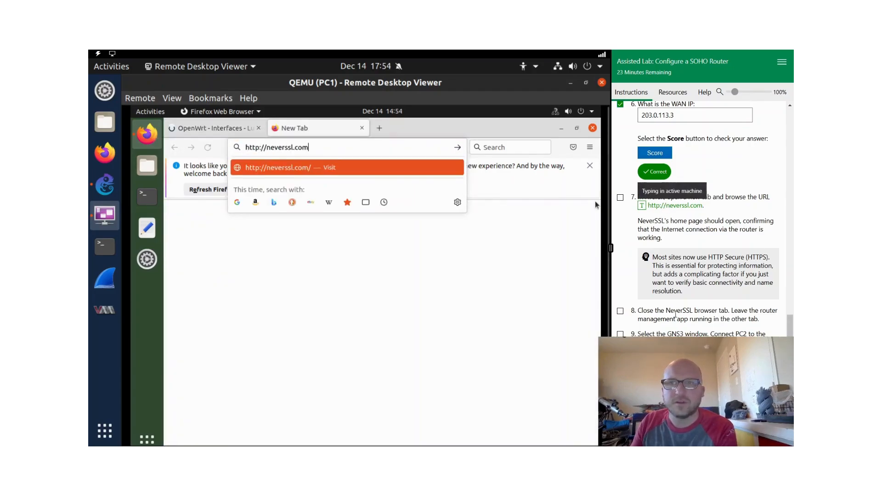
pyautogui.press('Return')
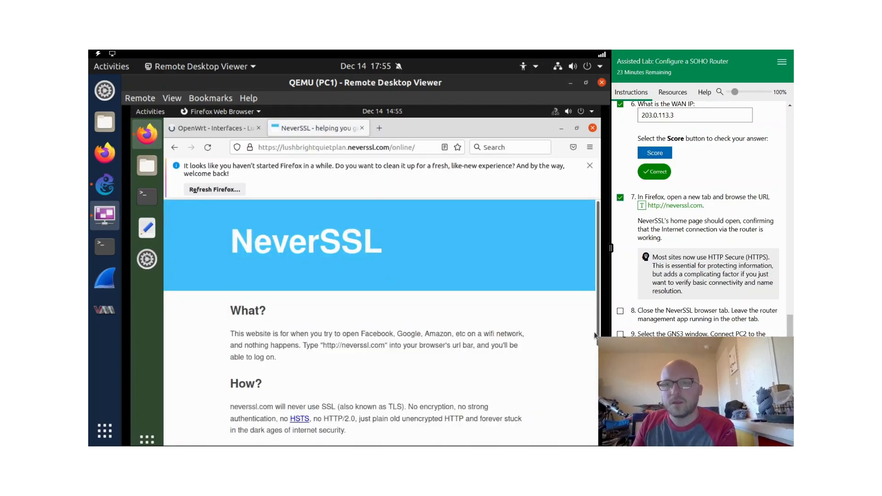
# - Switch to GNS3 and add a link from PC2 to the Router's LAN2 interface
pyautogui.click(105, 184)
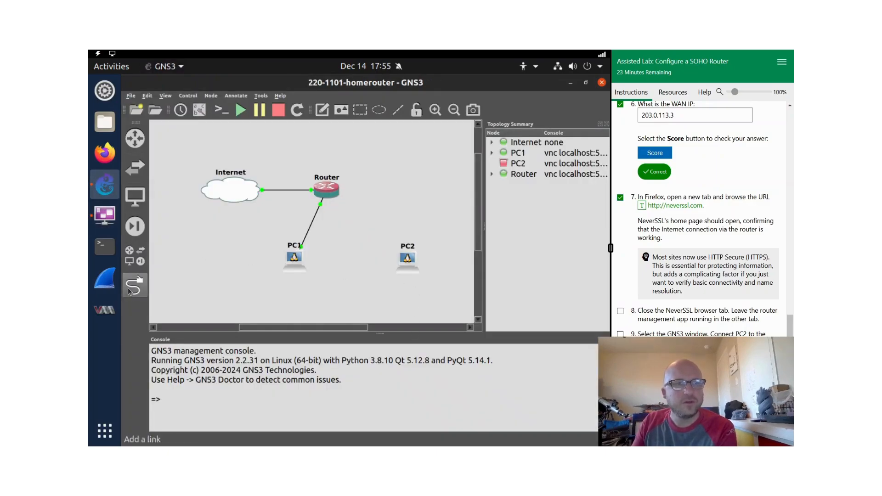
pyautogui.click(399, 270)
pyautogui.click(416, 269)
pyautogui.click(319, 186)
pyautogui.click(334, 189)
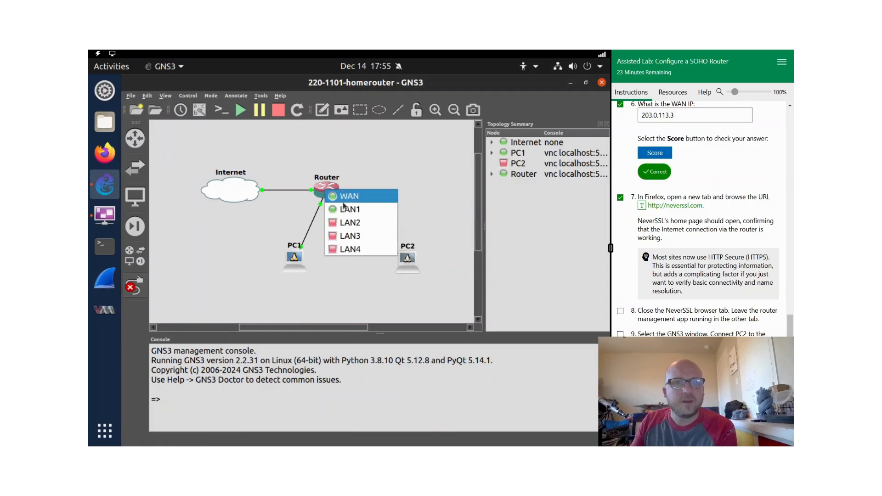
pyautogui.click(349, 222)
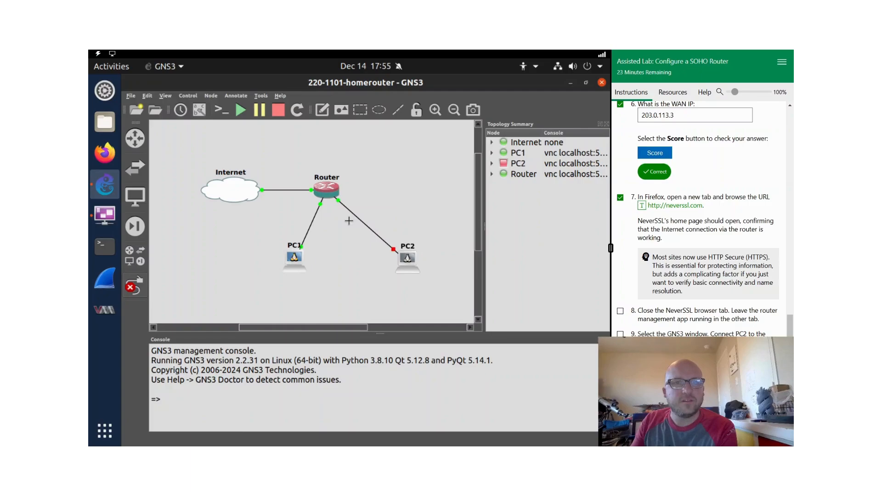
# - Start the PC2 node in GNS3 and open its console in the remote viewer
pyautogui.rightClick(402, 270)
pyautogui.click(418, 108)
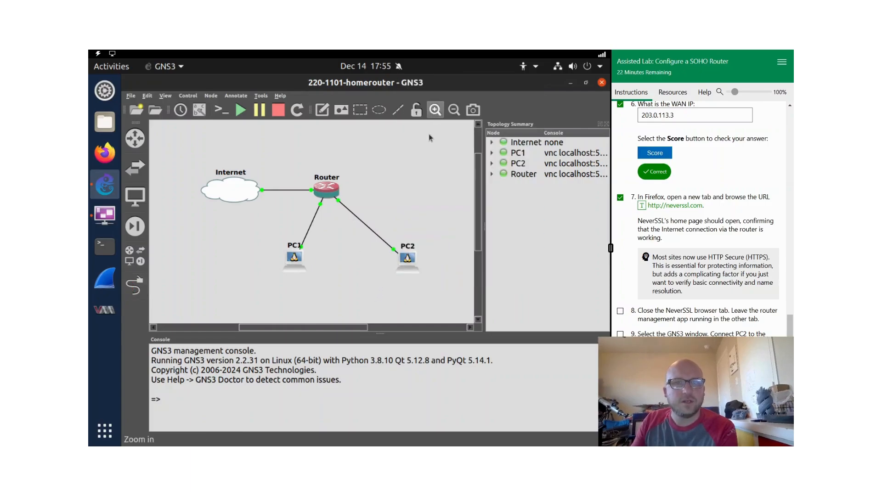
pyautogui.rightClick(408, 266)
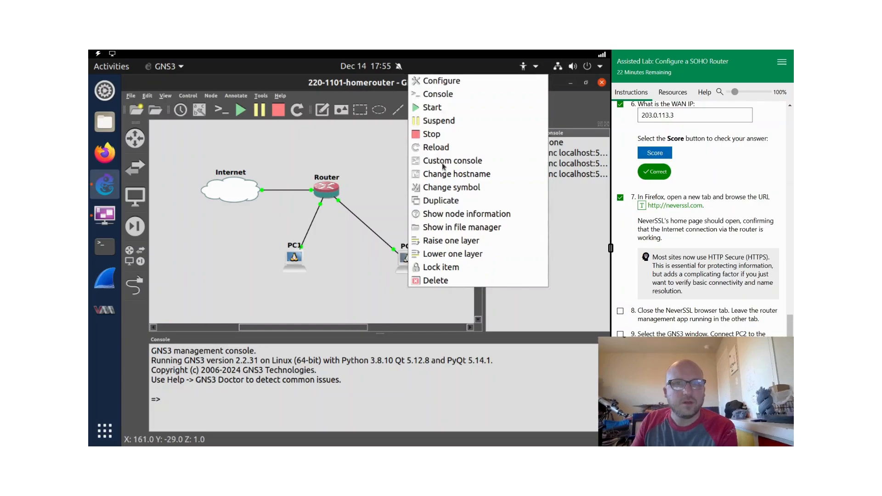
pyautogui.click(449, 96)
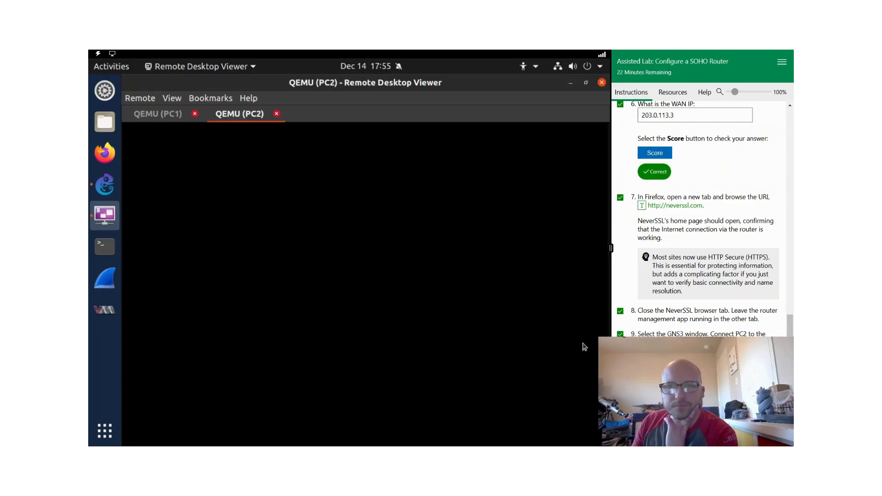
pyautogui.click(775, 437)
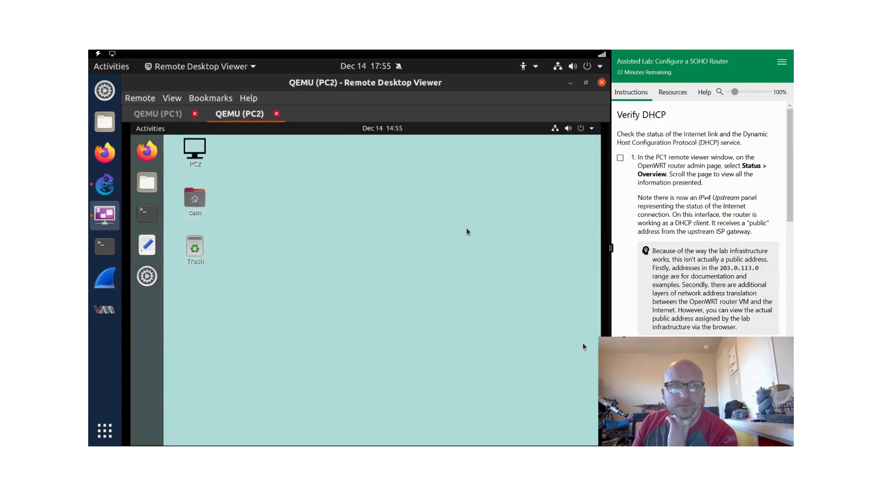
pyautogui.click(630, 437)
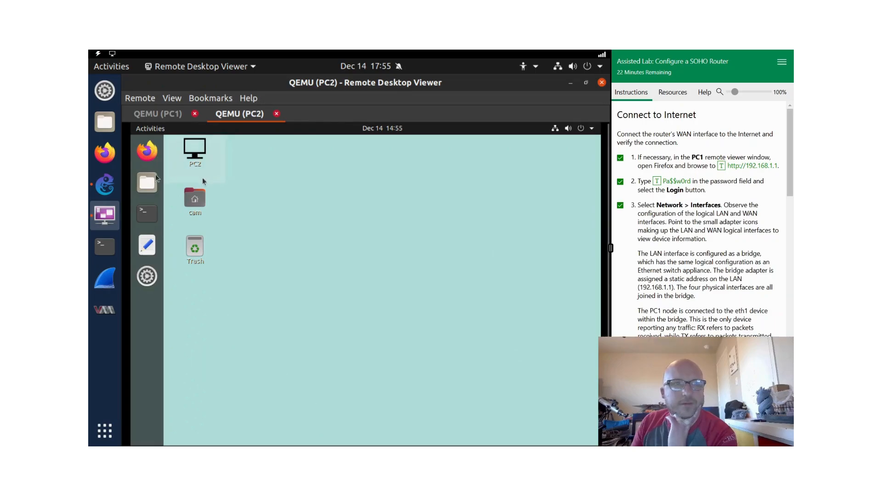
pyautogui.click(148, 153)
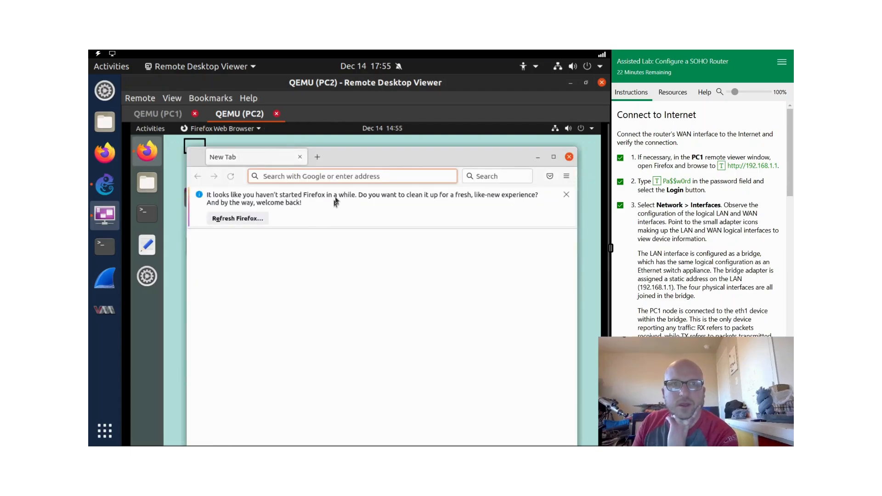
pyautogui.scroll(-15, 745, 304)
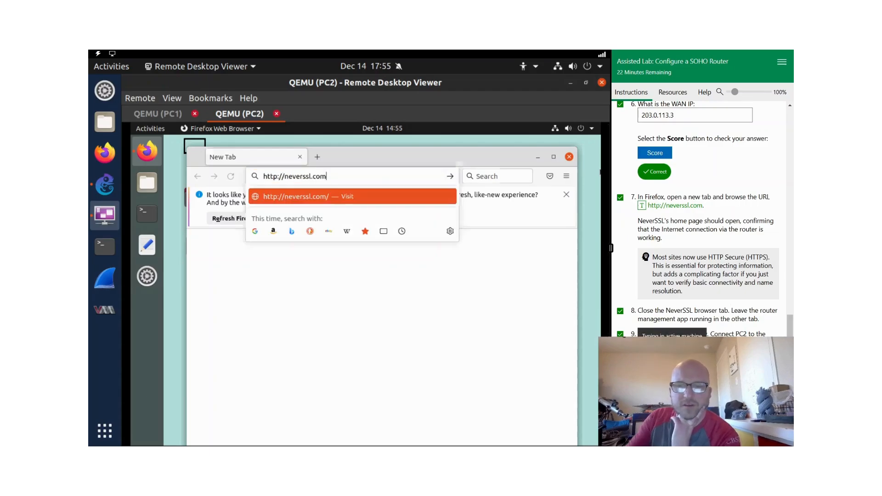
pyautogui.press('Return')
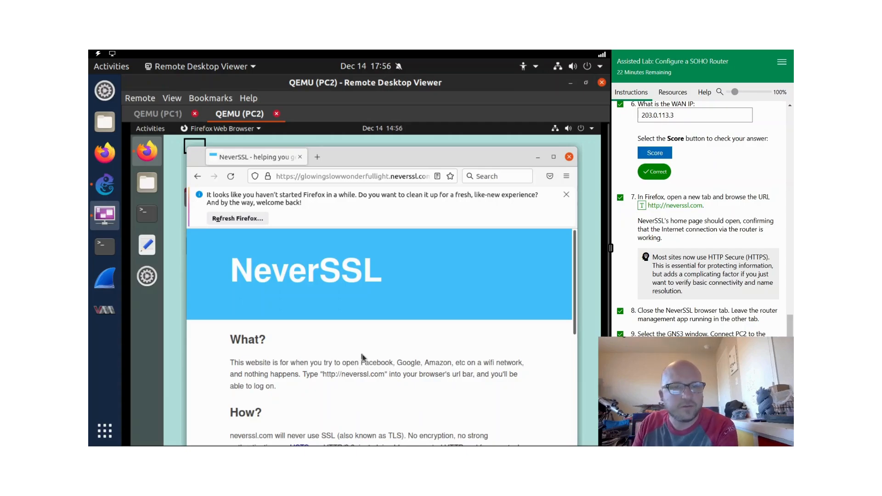
pyautogui.scroll(-5, 363, 356)
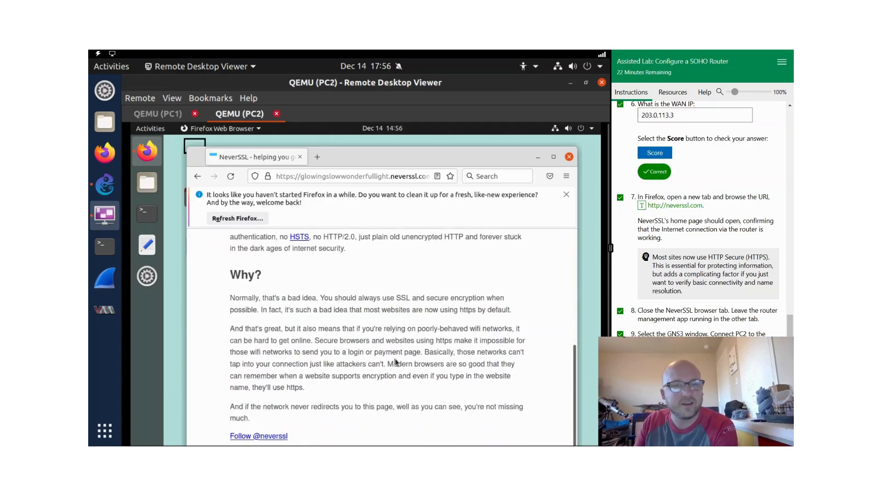
pyautogui.scroll(5, 412, 341)
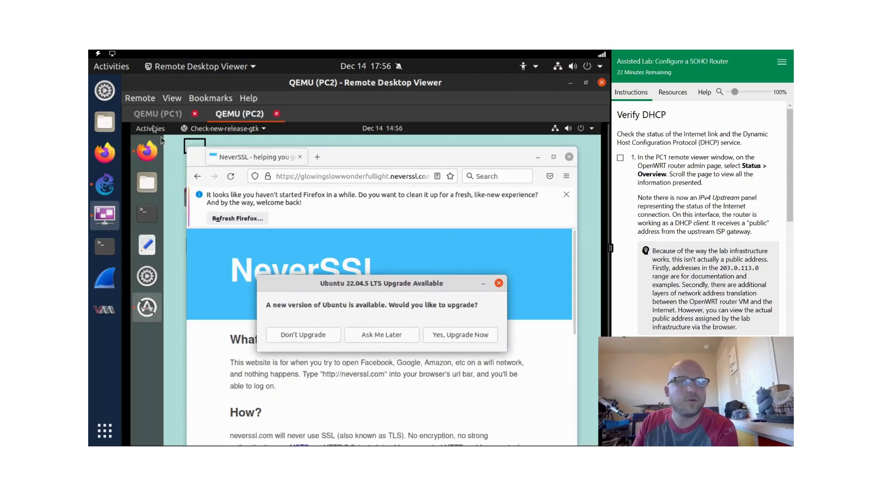
# - Return to the PC1 remote session, close the NeverSSL tab and open the OpenWrt Status > Overview page
pyautogui.click(154, 115)
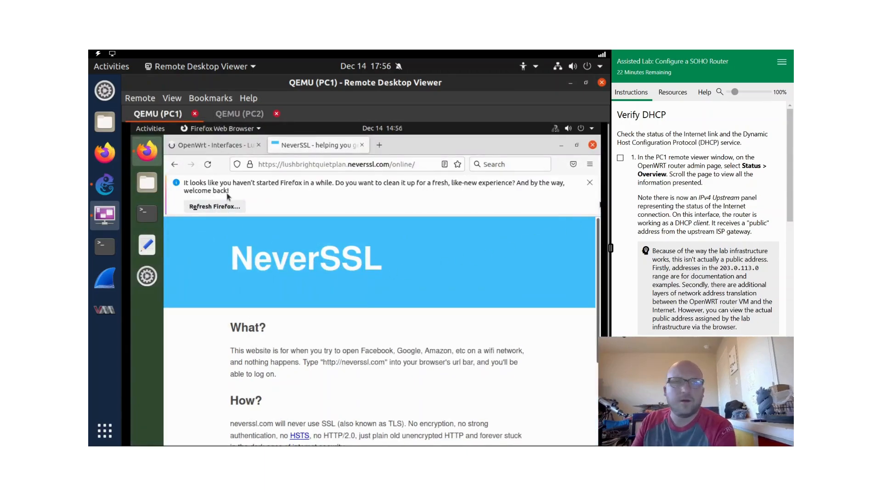
pyautogui.click(362, 145)
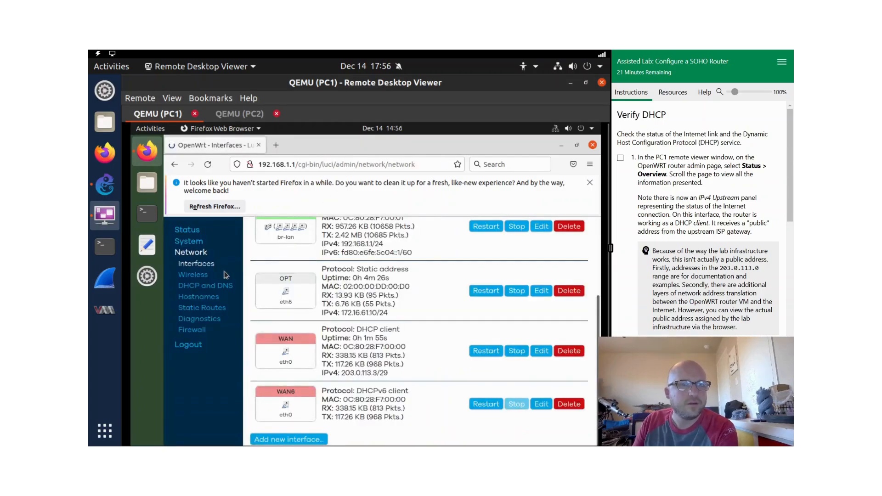
pyautogui.click(192, 231)
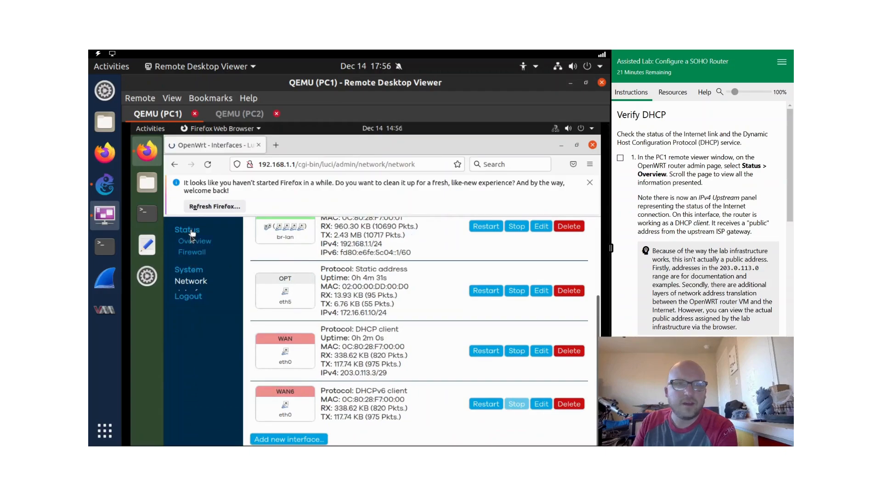
pyautogui.click(192, 241)
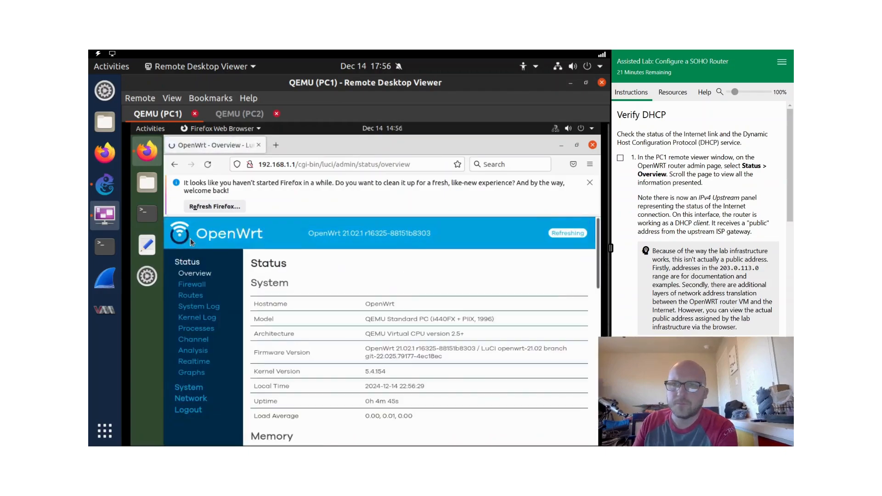
# - Examine the IPv4 Upstream details on the Overview page, including the protocol, address, gateway and DNS
pyautogui.scroll(-3, 413, 292)
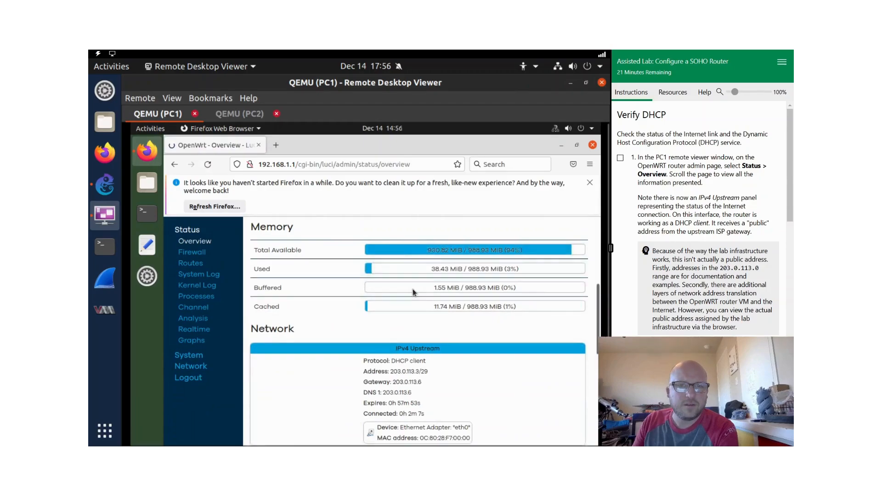
pyautogui.scroll(-2, 413, 292)
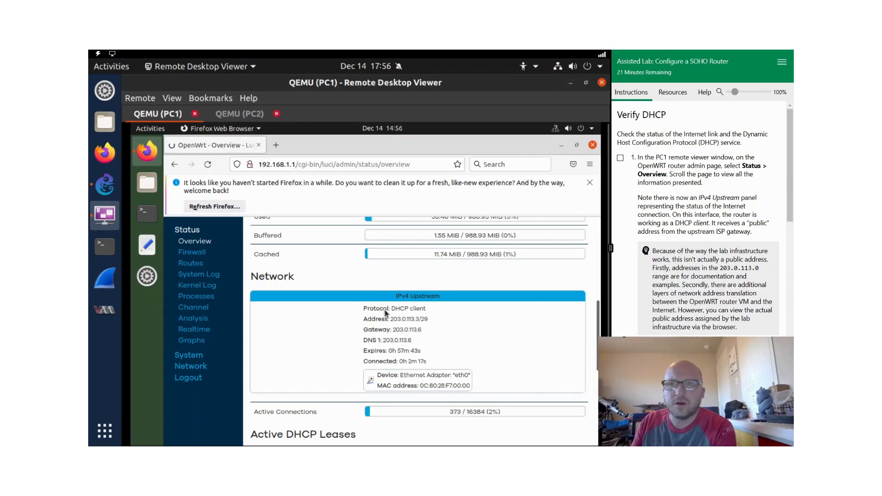
pyautogui.moveTo(364, 308); pyautogui.dragTo(460, 307)
pyautogui.click(516, 339)
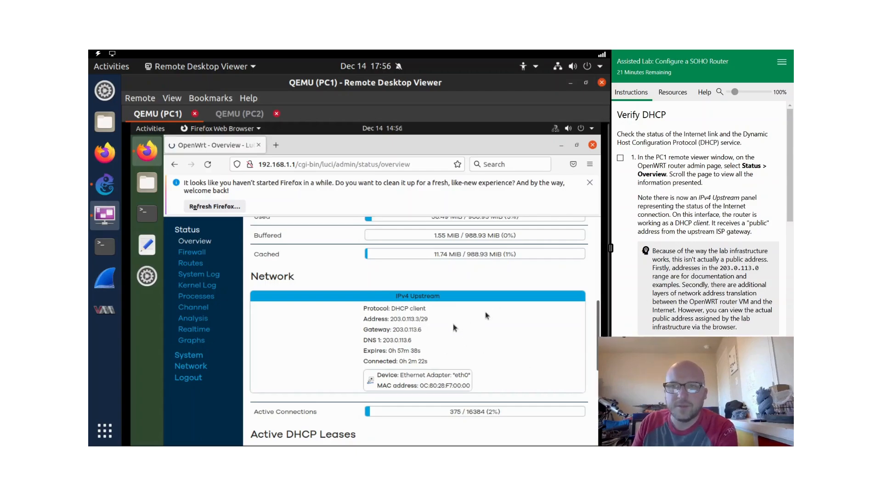
pyautogui.moveTo(414, 340); pyautogui.dragTo(391, 319)
pyautogui.click(431, 339)
pyautogui.click(431, 325)
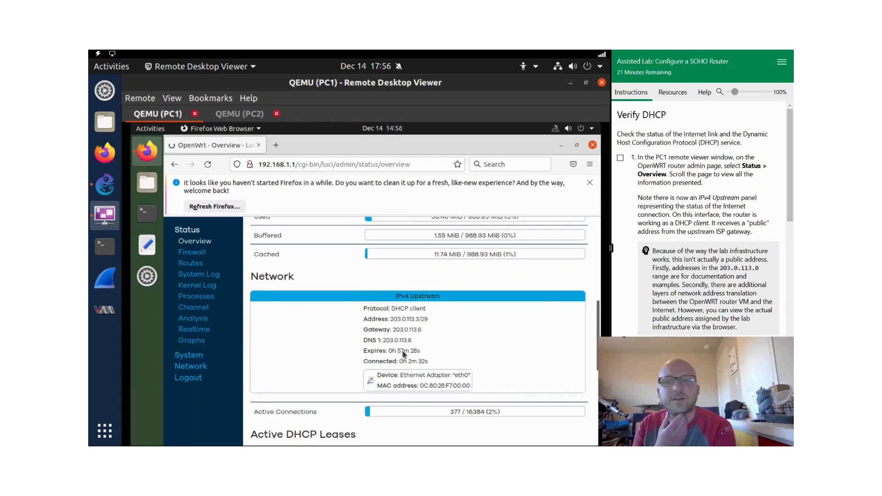
pyautogui.scroll(-1, 735, 260)
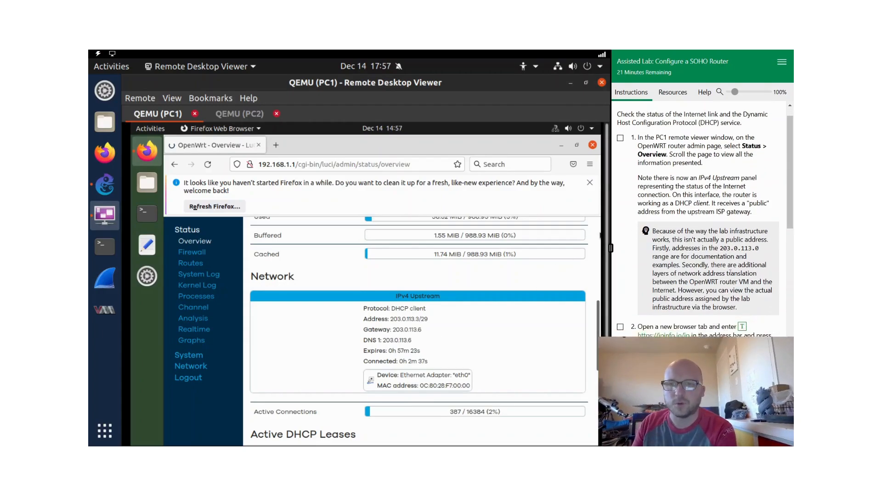
pyautogui.click(276, 146)
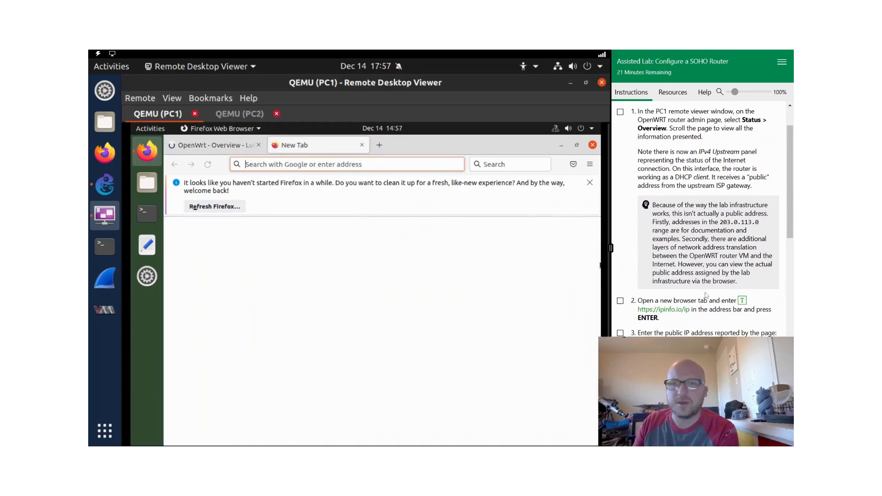
pyautogui.click(619, 112)
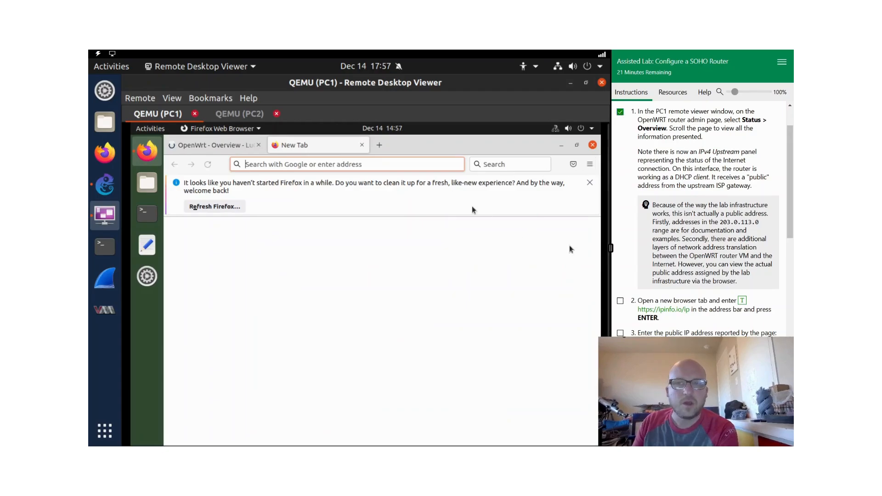
pyautogui.click(679, 310)
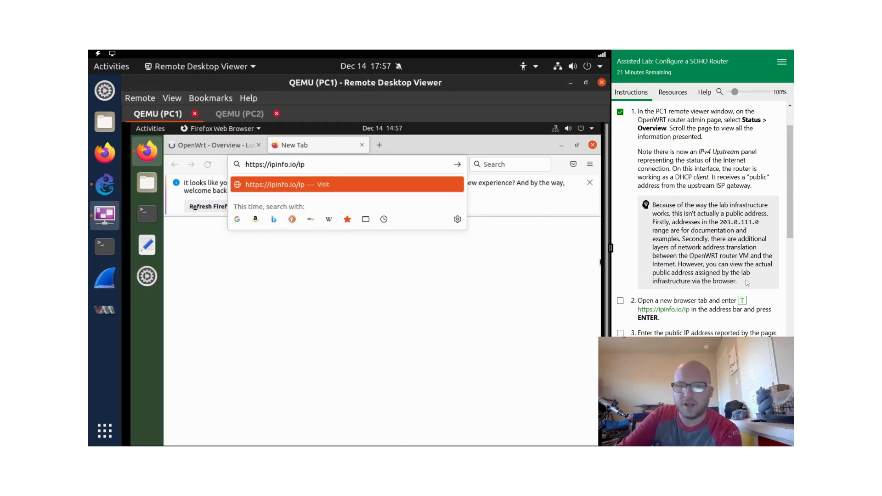
pyautogui.press('Return')
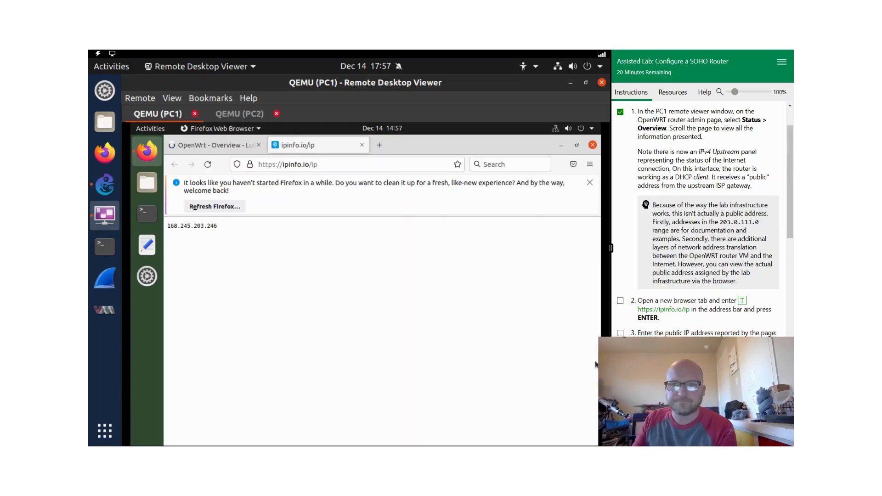
# - Submit 168.245.203.246 as the public IP address for scoring and check off lab steps 2 and 3
pyautogui.click(619, 334)
pyautogui.scroll(-5, 746, 332)
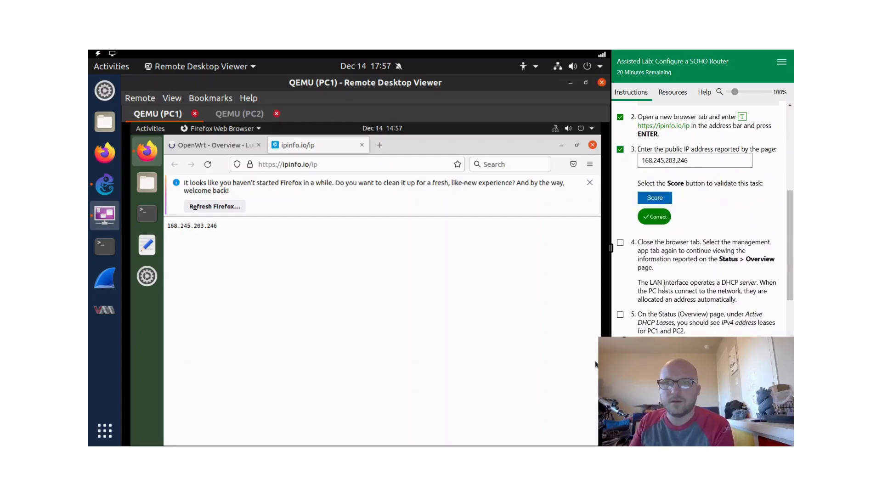
# - Close the ipinfo.io tab, review the active DHCP leases on the Overview page and check off lab step 4
pyautogui.click(362, 146)
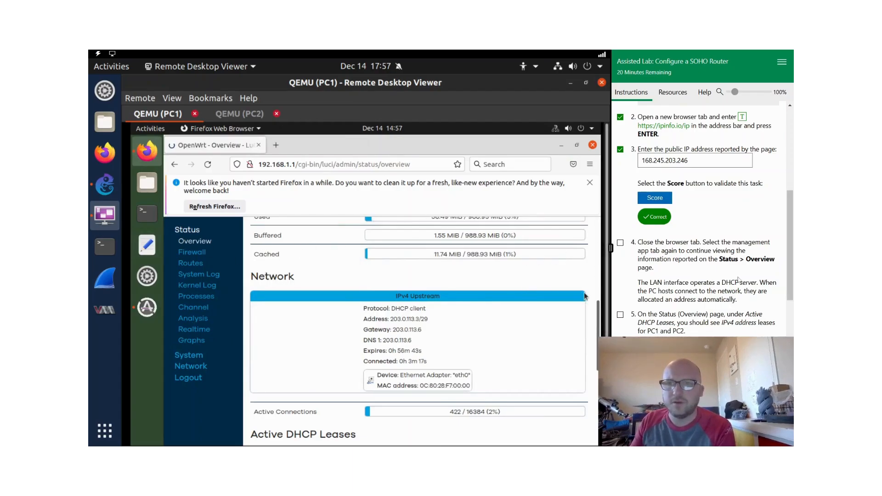
pyautogui.scroll(-2, 464, 315)
pyautogui.scroll(-2, 465, 318)
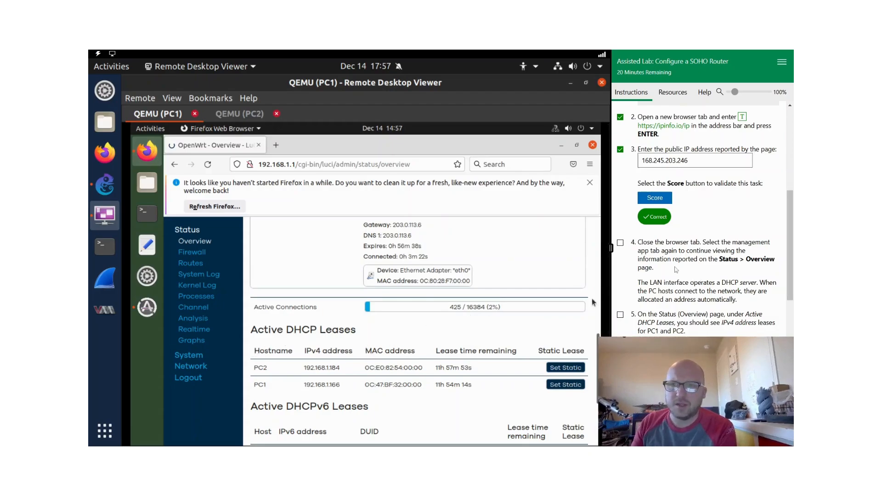
pyautogui.click(621, 244)
pyautogui.scroll(-2, 685, 285)
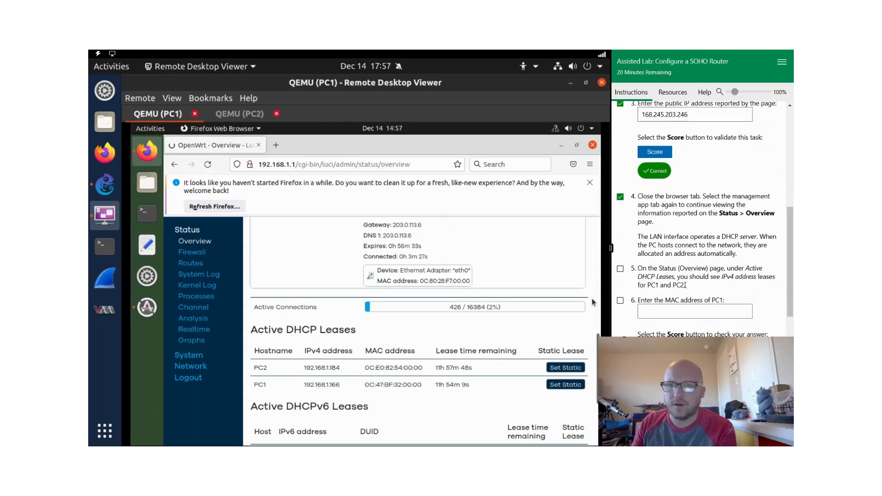
pyautogui.scroll(-2, 269, 374)
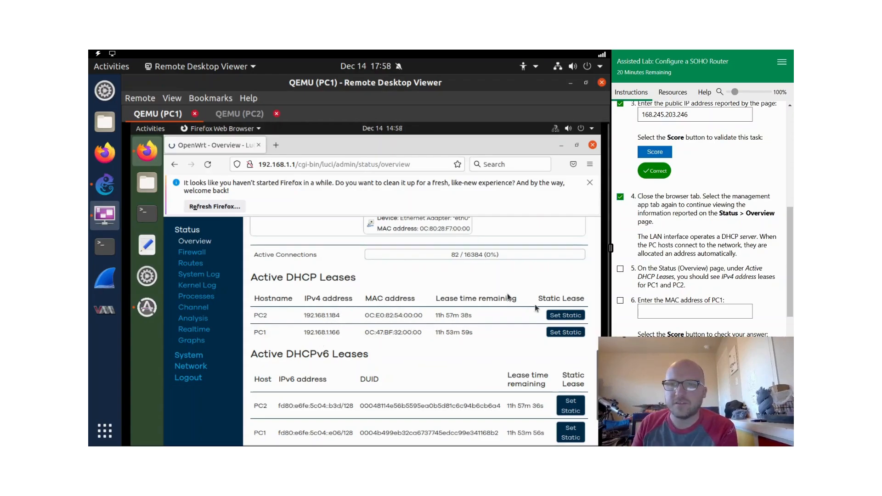
# - Enter 0C:47:BF:32:00:00 as the MAC address of PC1 and submit the answer for scoring
pyautogui.click(702, 312)
pyautogui.write('0')
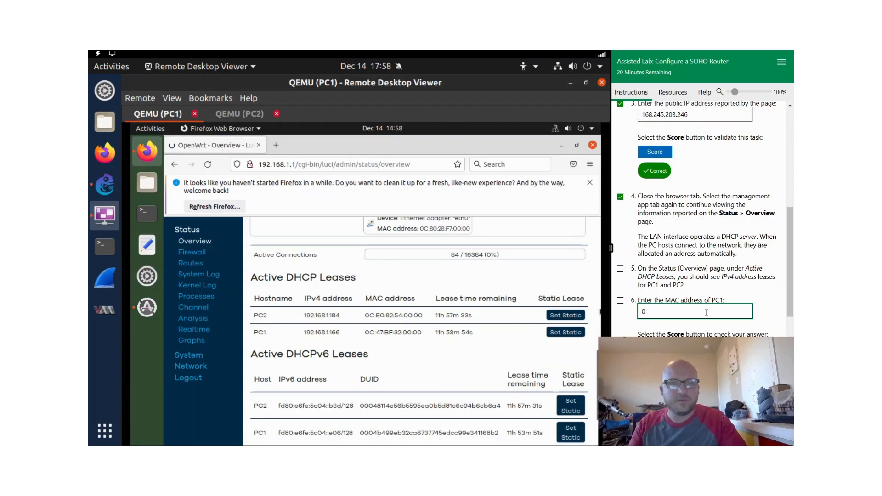
pyautogui.write('C:')
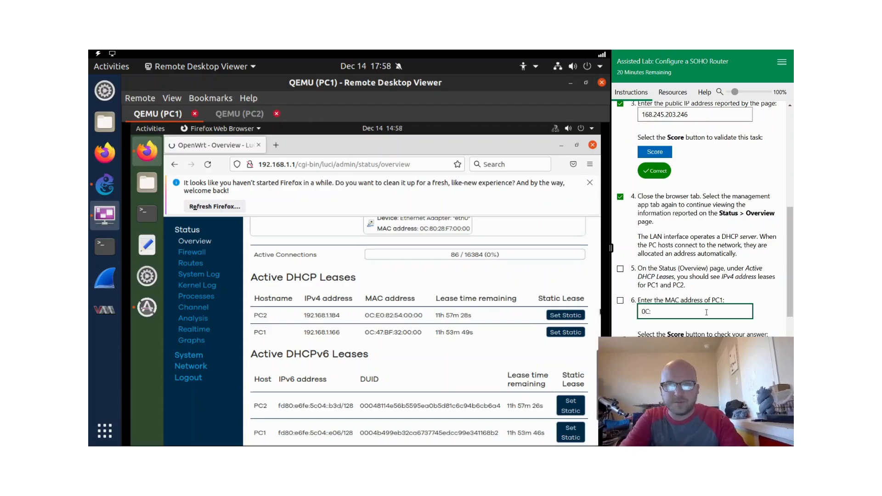
pyautogui.press('BackSpace')
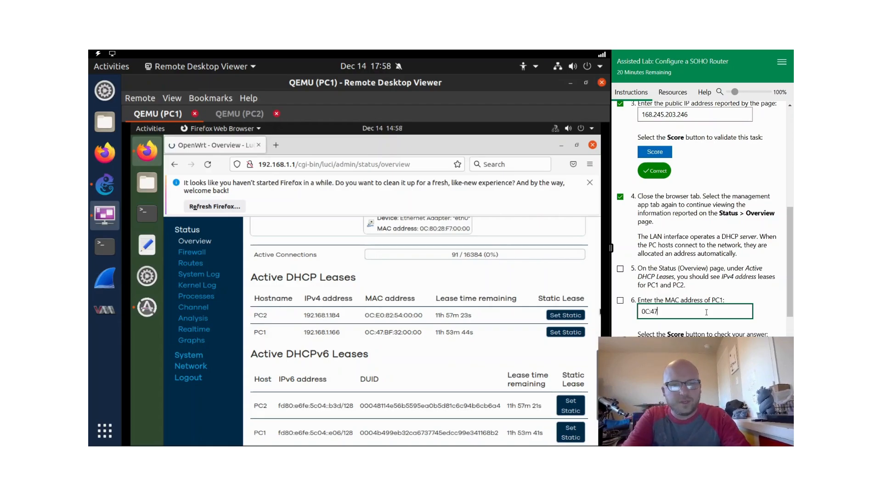
pyautogui.write('BF')
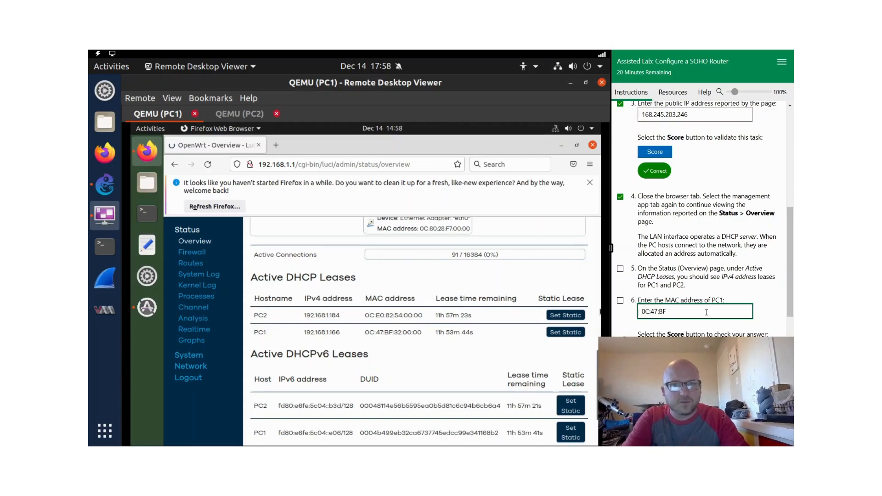
pyautogui.write(':32')
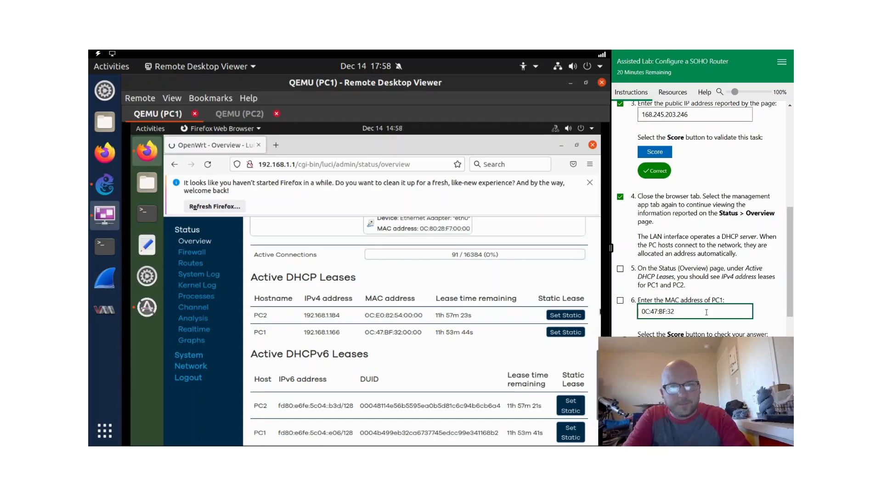
pyautogui.write(':00')
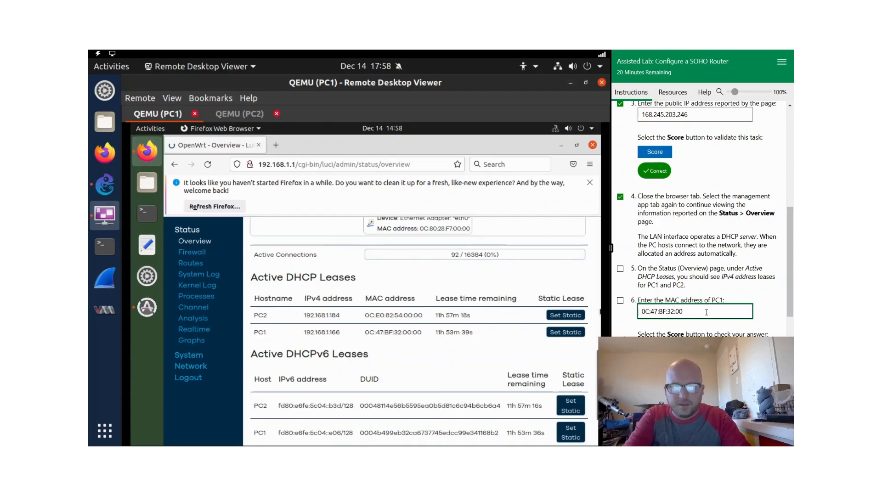
pyautogui.write(':00')
pyautogui.click(654, 349)
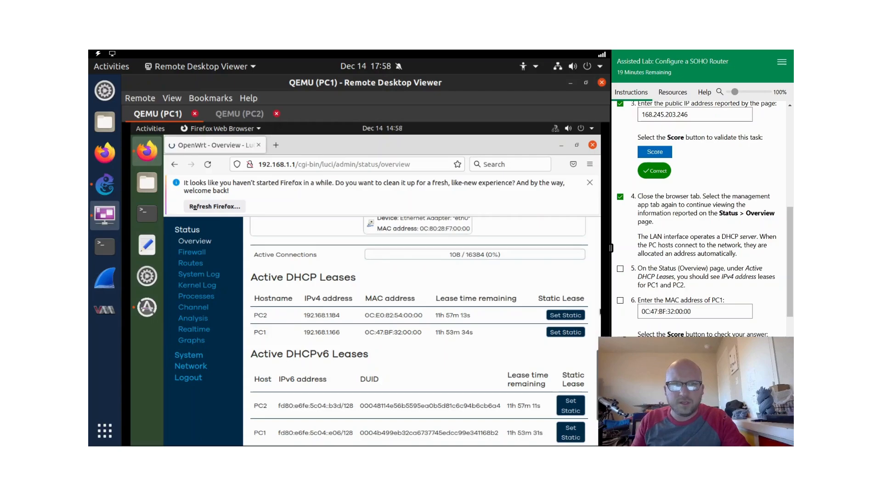
# - Start the lab step 7 answer with 0C
pyautogui.scroll(-2, 703, 221)
pyautogui.click(670, 314)
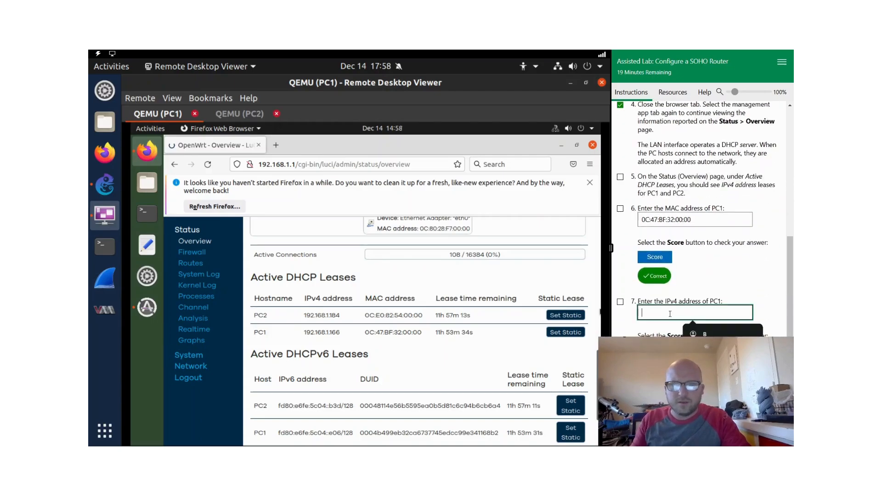
pyautogui.write('0C')
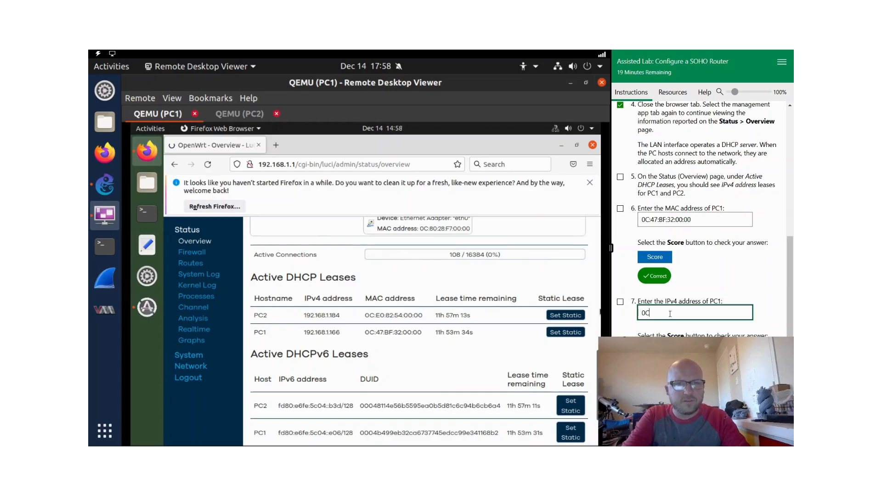
pyautogui.write(':47')
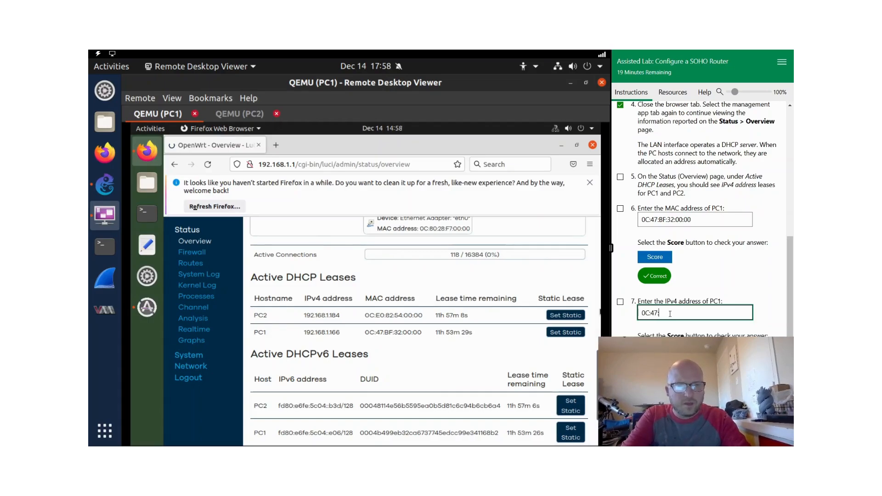
pyautogui.write(':BF')
pyautogui.write(':32')
pyautogui.write(':')
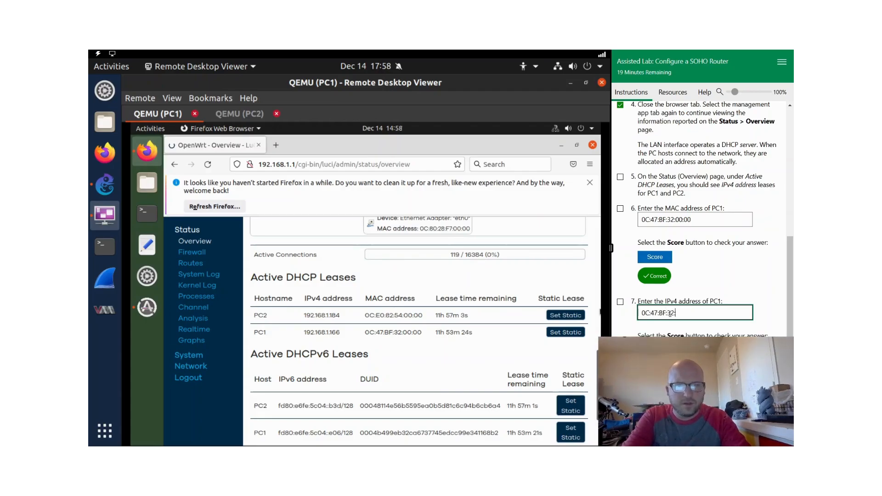
pyautogui.press('BackSpace')
pyautogui.press('BackSpace')
pyautogui.press('BackSpace')
pyautogui.press('BackSpace')
pyautogui.press('BackSpace')
pyautogui.press('BackSpace')
pyautogui.press('BackSpace')
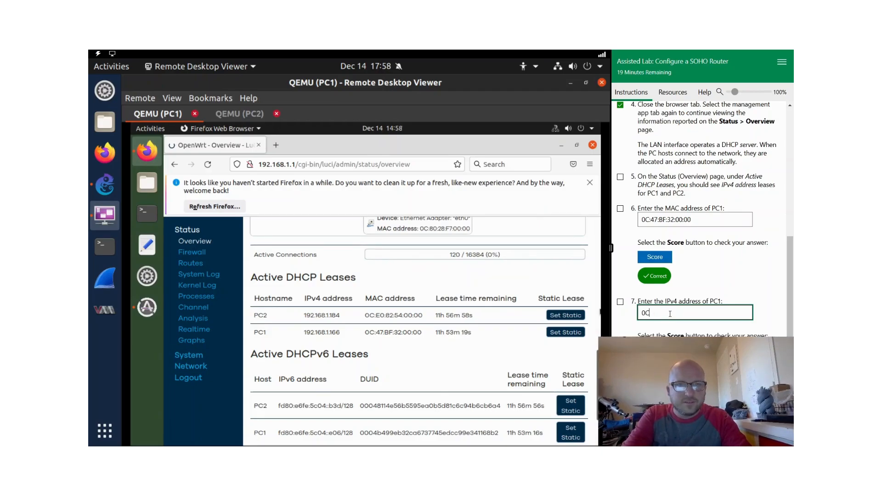
# - Complete the lab step 7 answer as 0C:E0:82:54:00:00, submit it for scoring and check off lab steps 5 to 7
pyautogui.write(':E0')
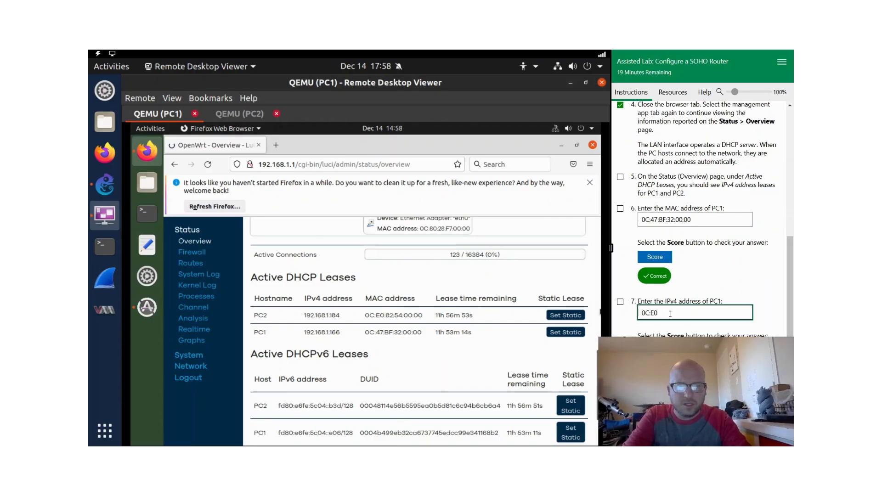
pyautogui.write(':82')
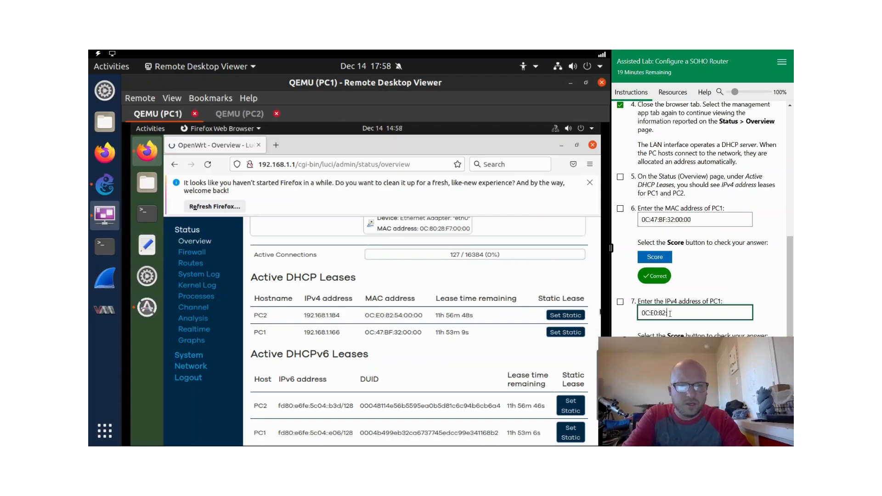
pyautogui.write(':54:00')
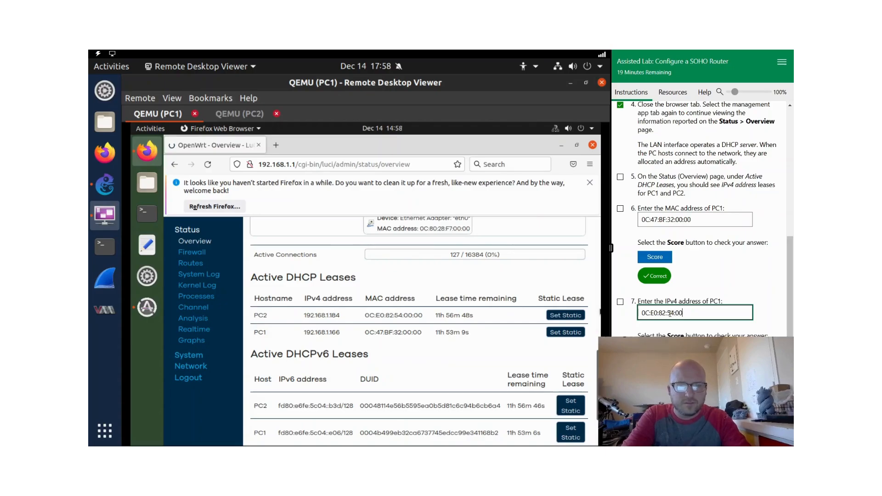
pyautogui.write(':00')
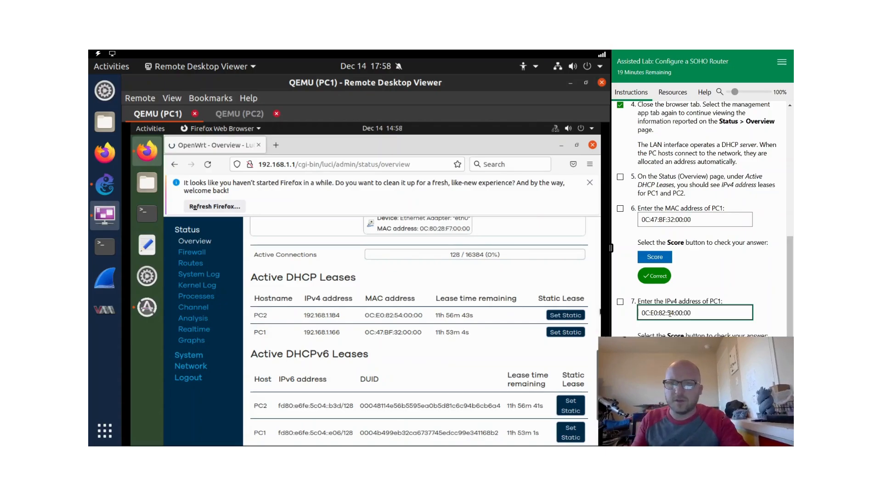
pyautogui.click(657, 350)
pyautogui.click(620, 302)
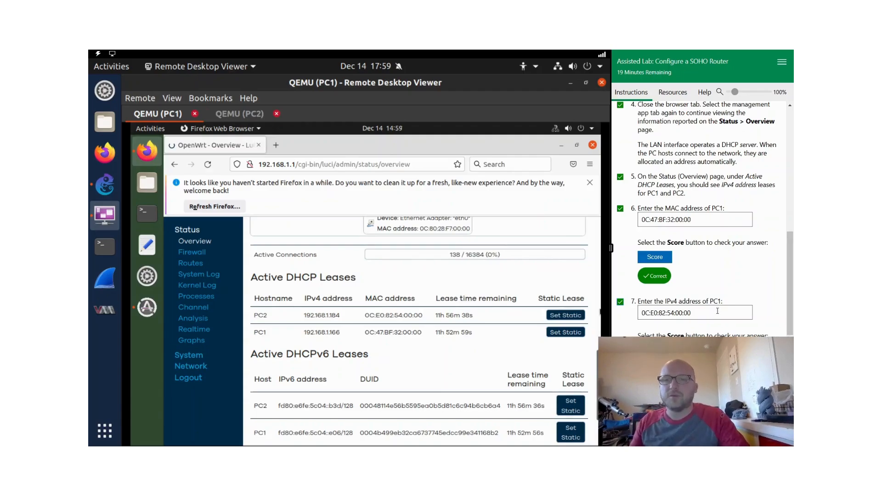
# - Replace the lab step 7 answer with 192.168.1.166 as the IPv4 address of PC1 and submit it for scoring
pyautogui.moveTo(735, 309); pyautogui.dragTo(524, 327)
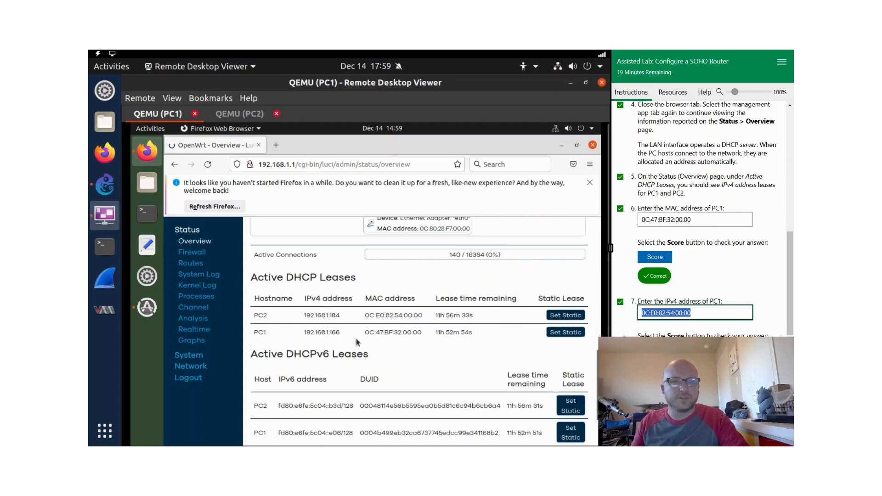
pyautogui.write('192')
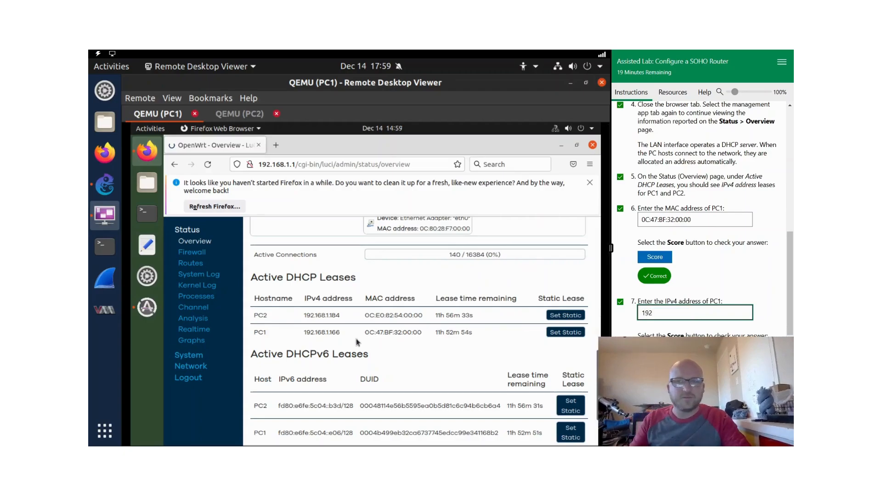
pyautogui.write('.168.1.166')
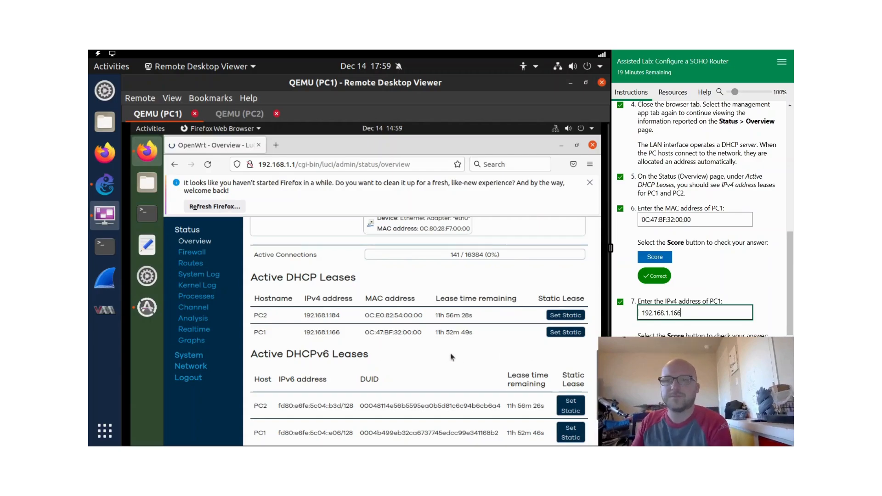
pyautogui.click(654, 351)
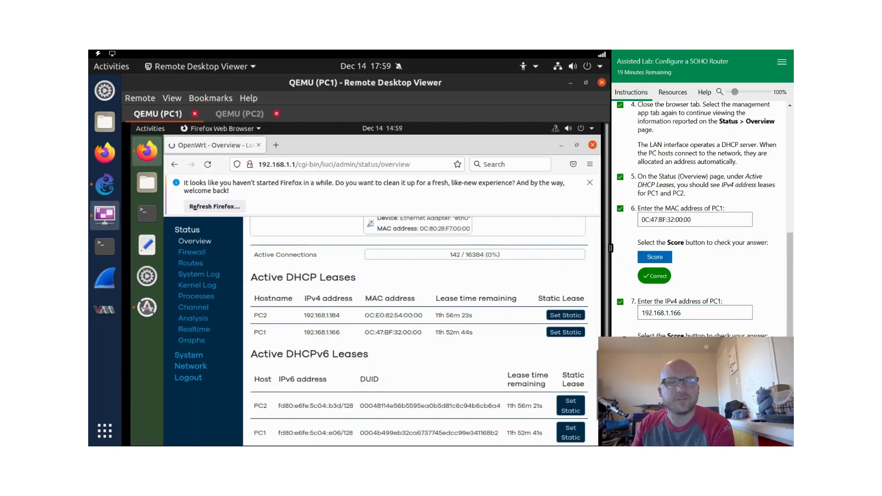
pyautogui.scroll(-4, 706, 287)
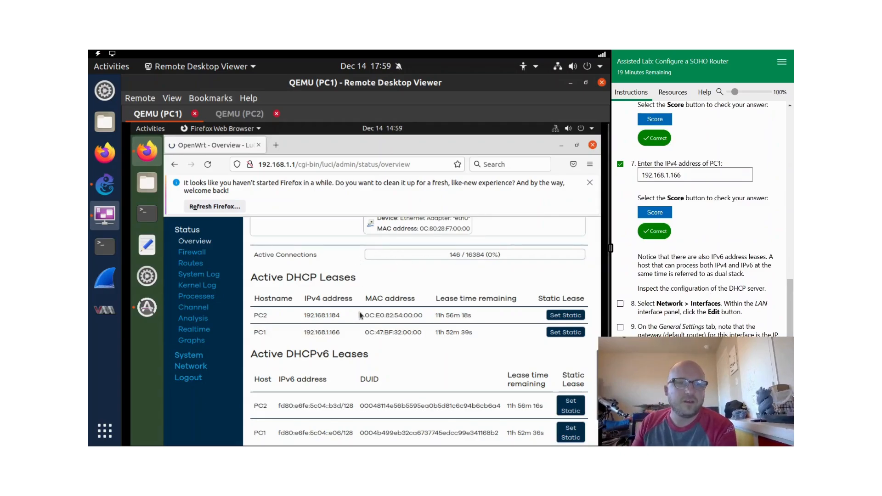
# - Open the LAN interface for editing from the router's network interfaces page, as lab step 8 asks
pyautogui.scroll(-2, 358, 269)
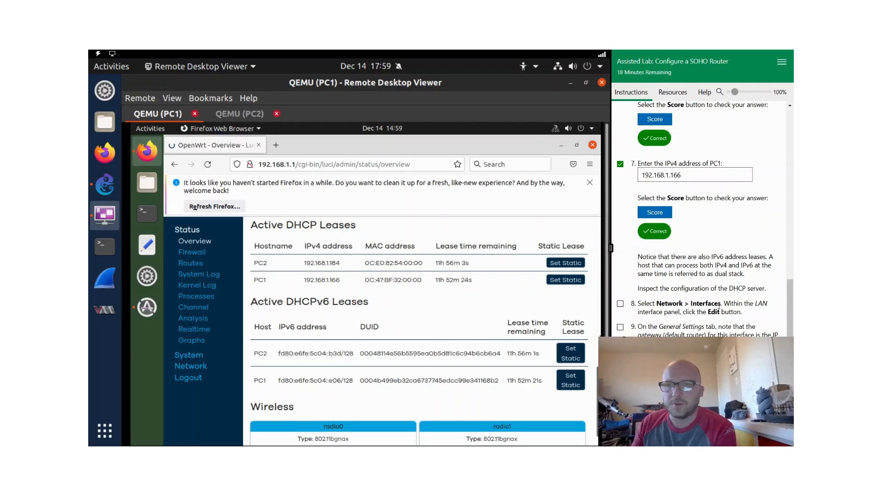
pyautogui.scroll(-1, 720, 306)
pyautogui.scroll(-2, 357, 340)
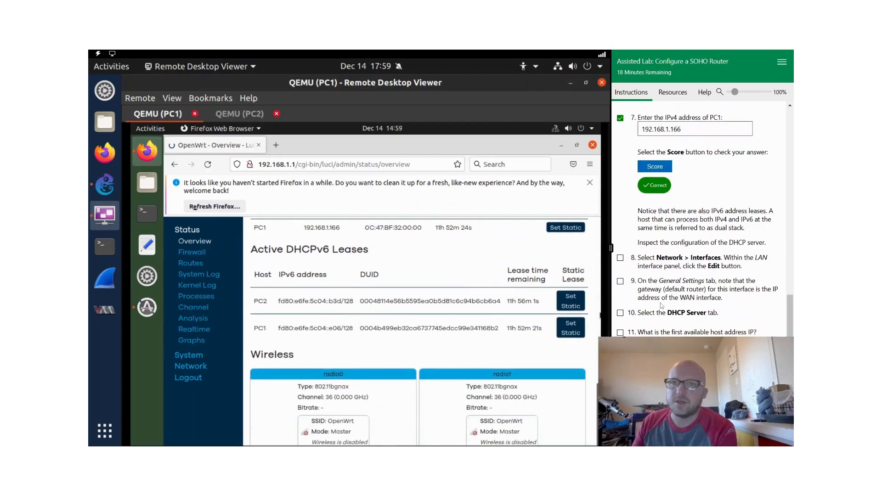
pyautogui.scroll(-1, 615, 313)
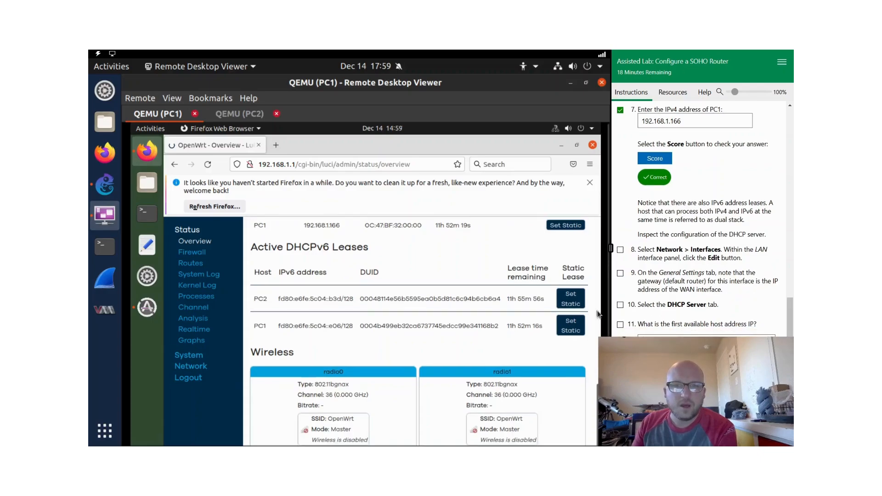
pyautogui.scroll(-3, 596, 315)
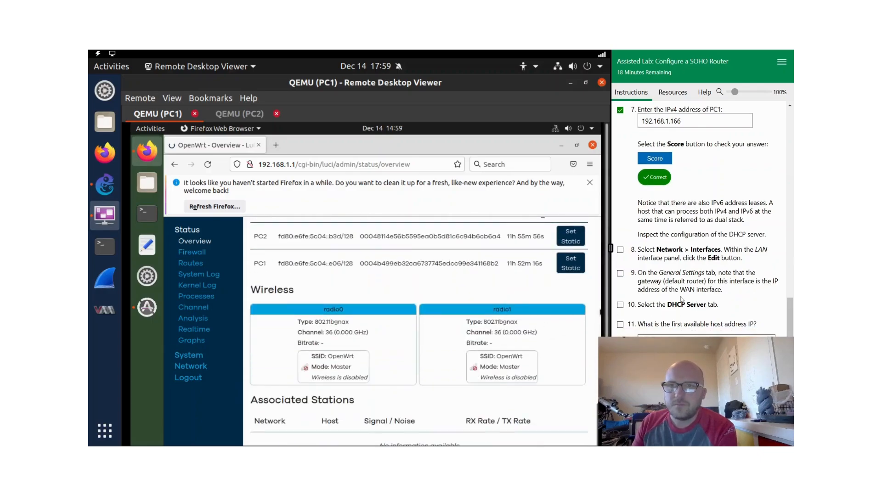
pyautogui.click(193, 368)
pyautogui.click(204, 265)
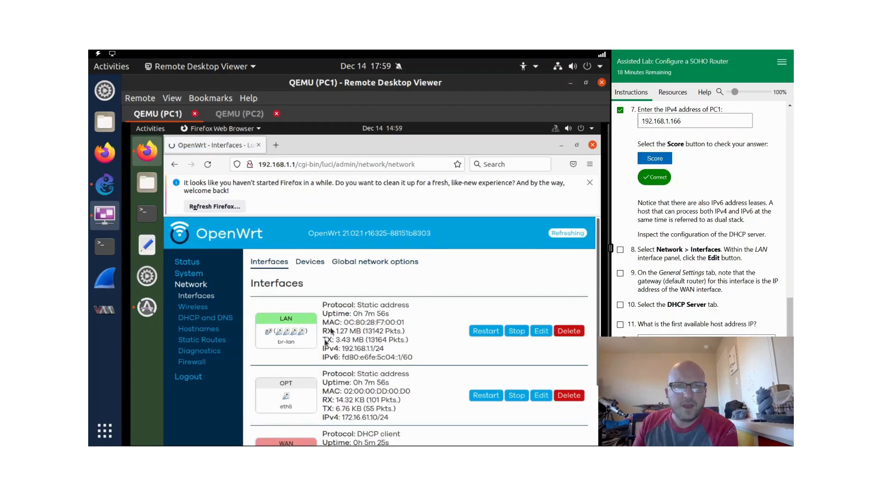
pyautogui.click(540, 331)
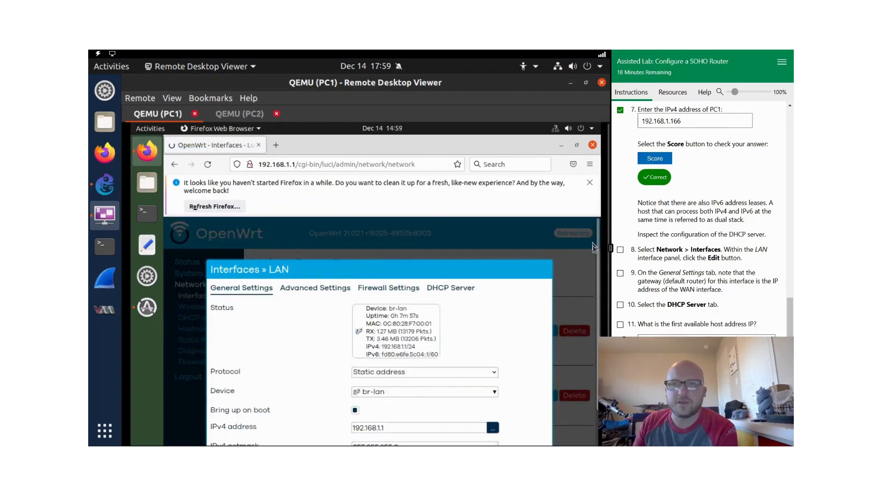
# - Review the LAN interface's general settings, show its DHCP server settings and check off lab steps 8 to 10
pyautogui.scroll(-3, 595, 251)
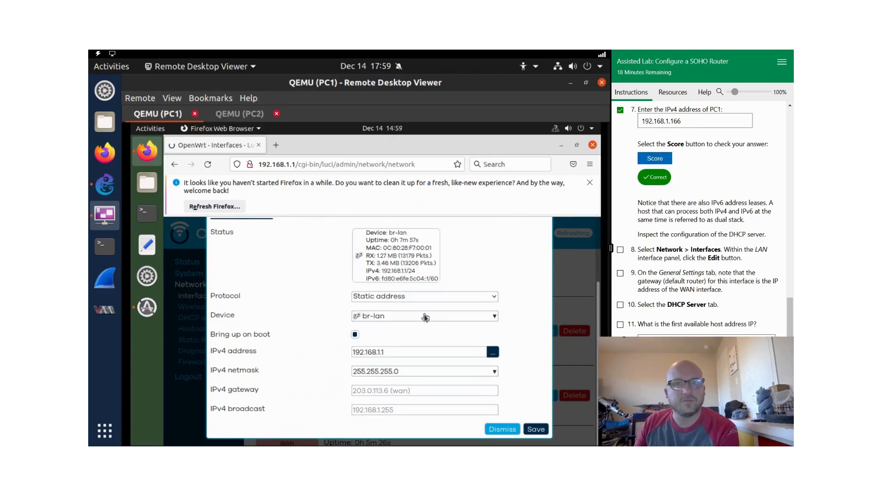
pyautogui.scroll(3, 424, 315)
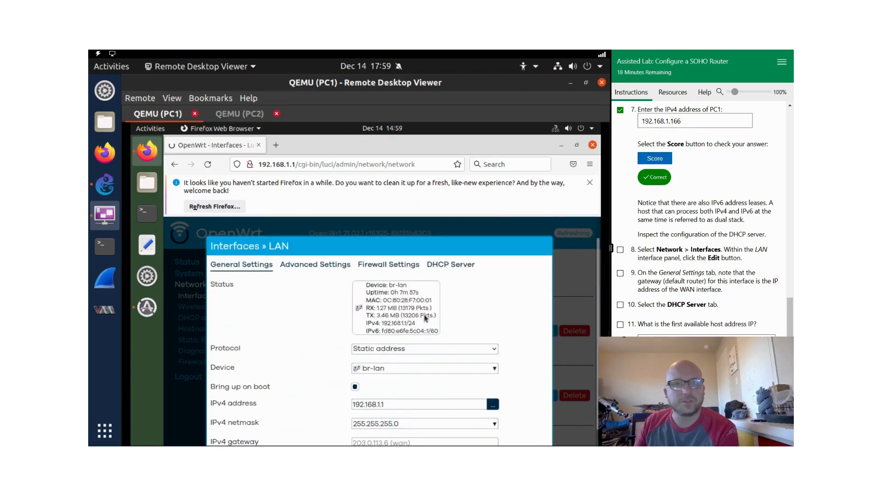
pyautogui.click(377, 351)
pyautogui.click(376, 351)
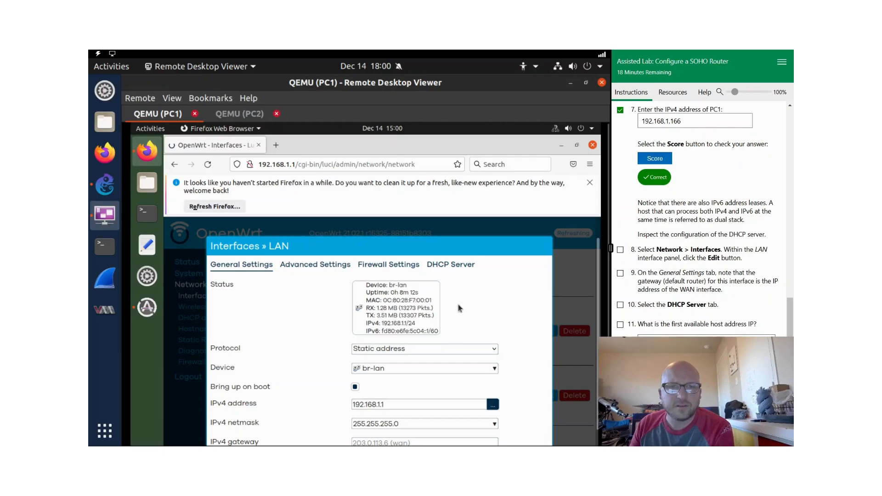
pyautogui.scroll(-2, 324, 391)
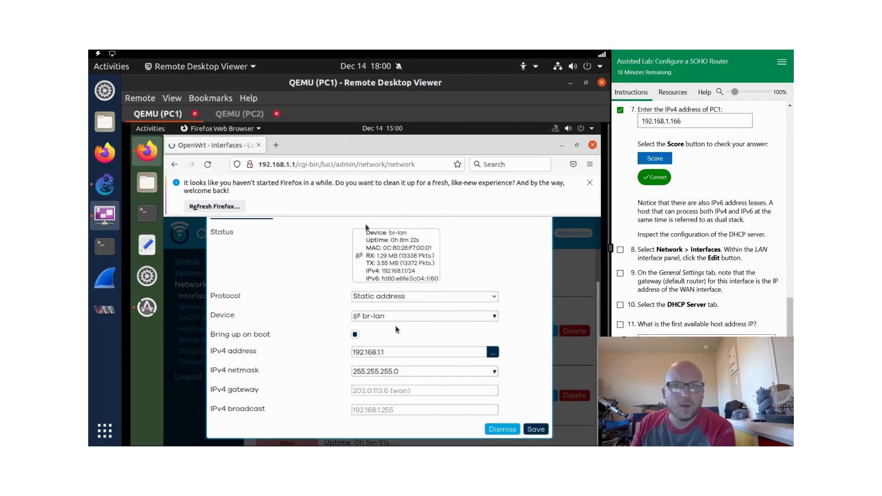
pyautogui.scroll(1, 401, 333)
pyautogui.scroll(3, 401, 332)
pyautogui.click(456, 287)
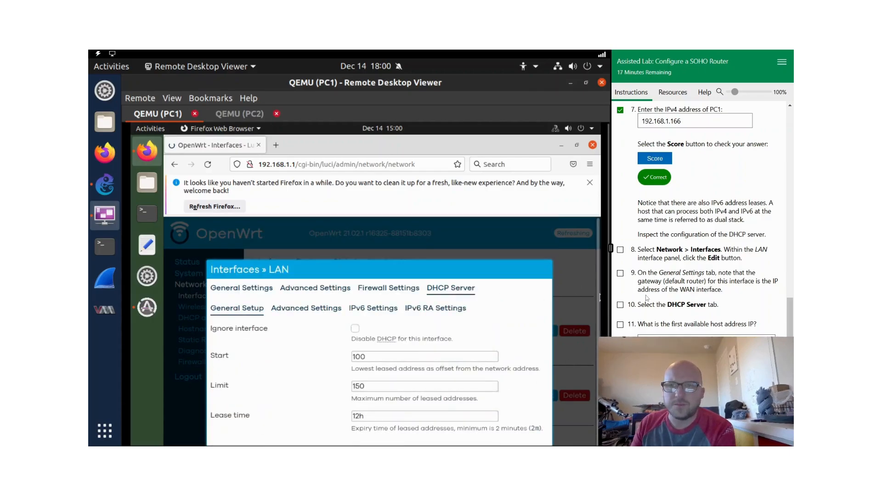
pyautogui.click(620, 305)
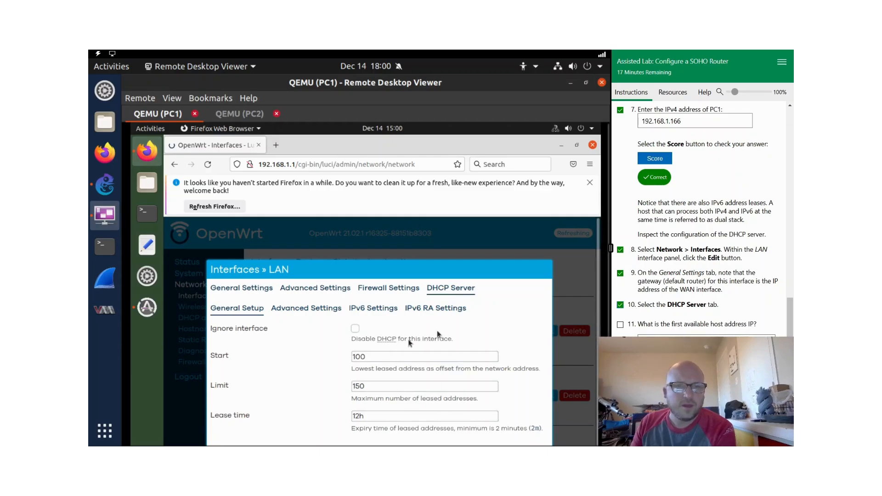
# - Submit 192.168.1.100 as the first available host address in lab step 11 and dismiss the LAN interface settings without saving
pyautogui.scroll(-1, 405, 342)
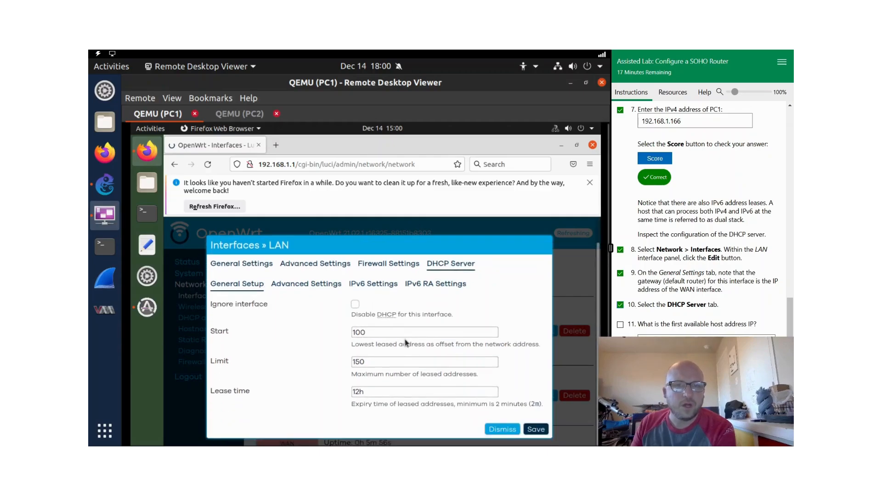
pyautogui.doubleClick(360, 332)
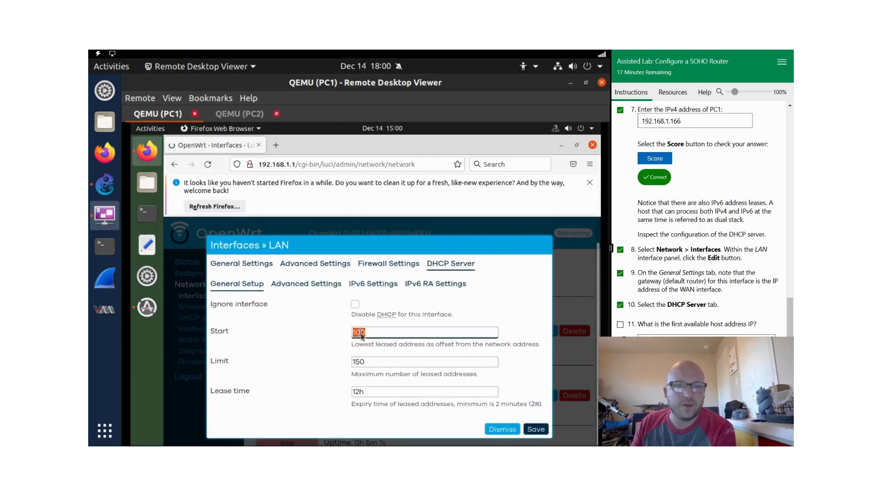
pyautogui.click(707, 342)
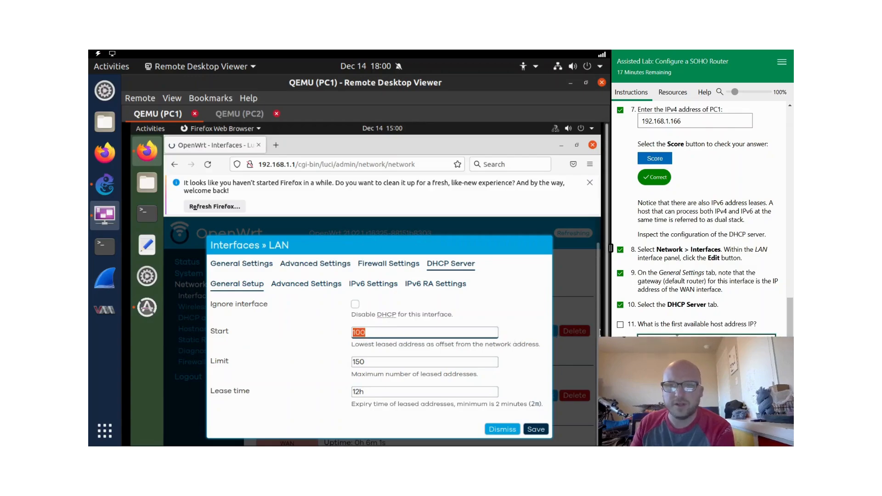
pyautogui.click(654, 380)
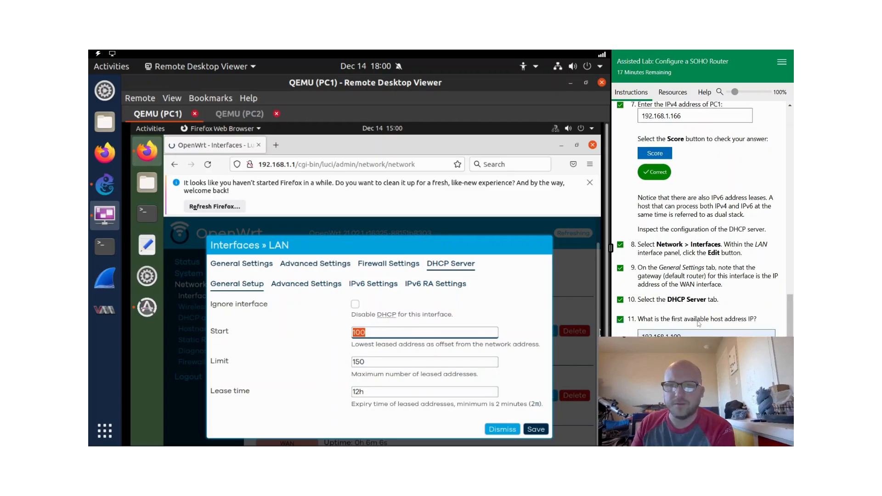
pyautogui.click(501, 430)
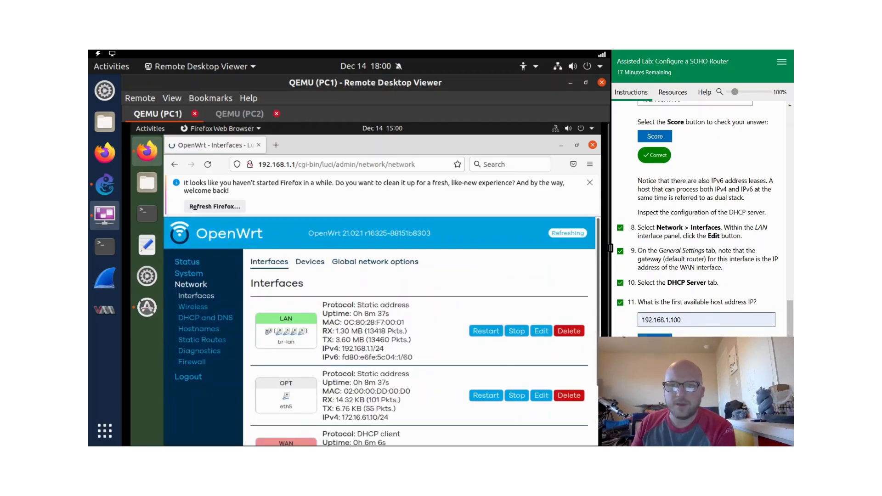
# - Advance to the comprehensive questions, submit 255.255.255.0 as the dotted decimal mask for question 1 and check it off
pyautogui.click(773, 436)
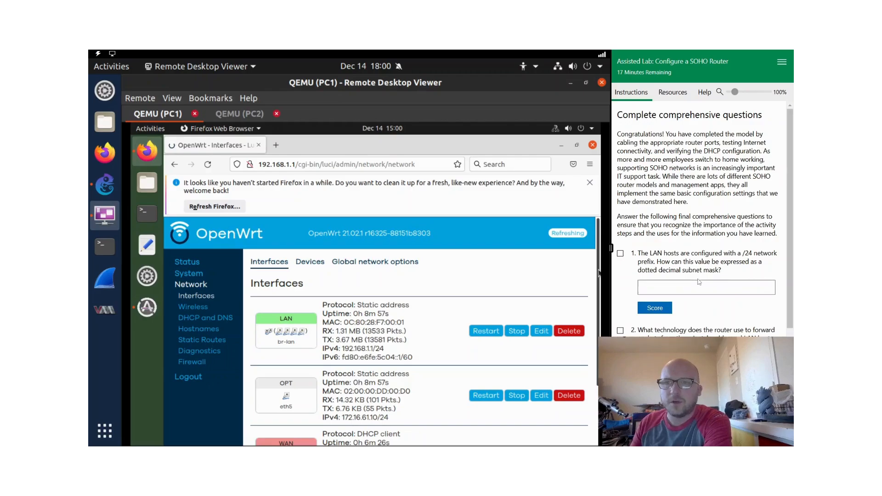
pyautogui.scroll(-1, 698, 282)
pyautogui.moveTo(640, 207); pyautogui.dragTo(754, 211)
pyautogui.click(649, 207)
pyautogui.click(730, 236)
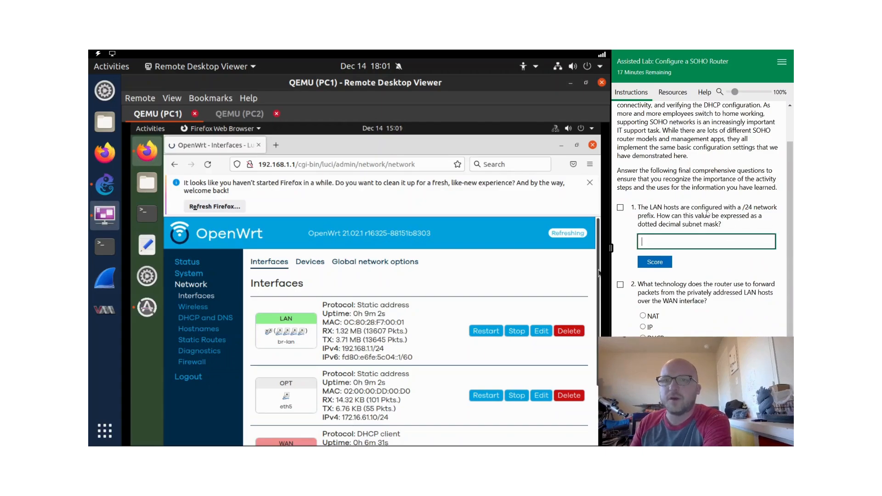
pyautogui.click(709, 245)
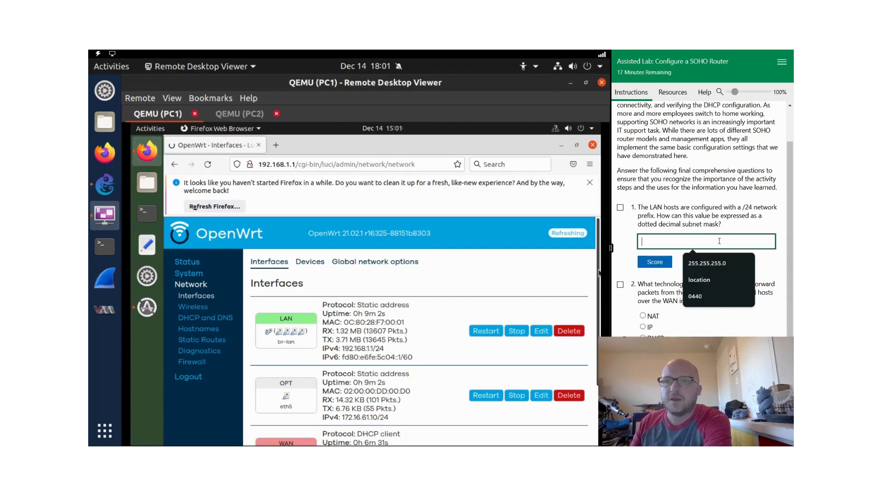
pyautogui.click(712, 261)
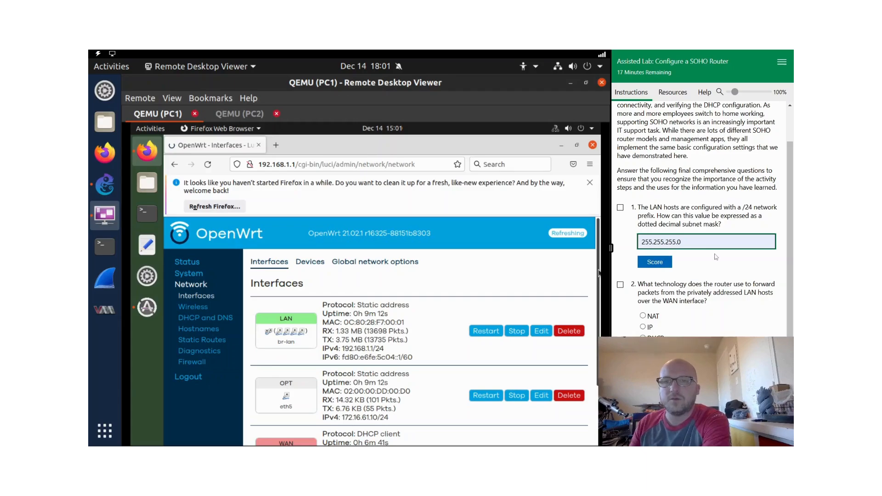
pyautogui.click(663, 265)
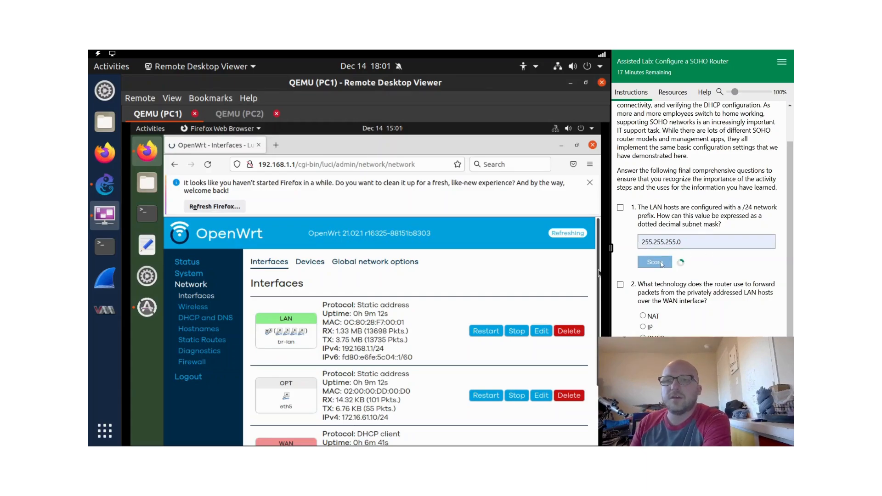
pyautogui.click(620, 208)
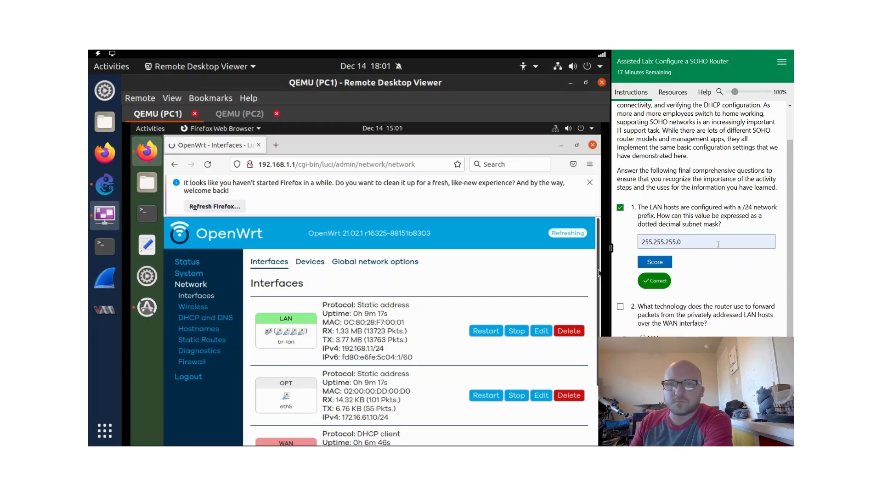
# - Answer question 2 about forwarding LAN packets over the WAN with NAT, submit it for scoring and check it off
pyautogui.scroll(-3, 708, 257)
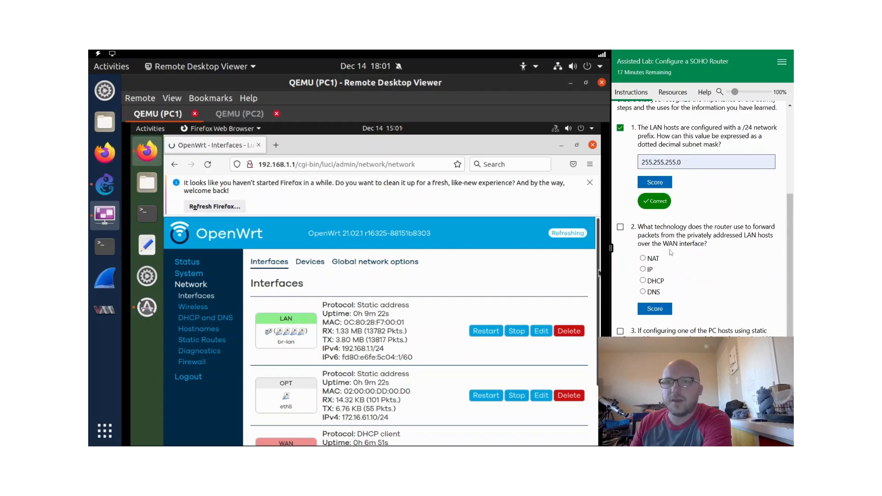
pyautogui.click(643, 258)
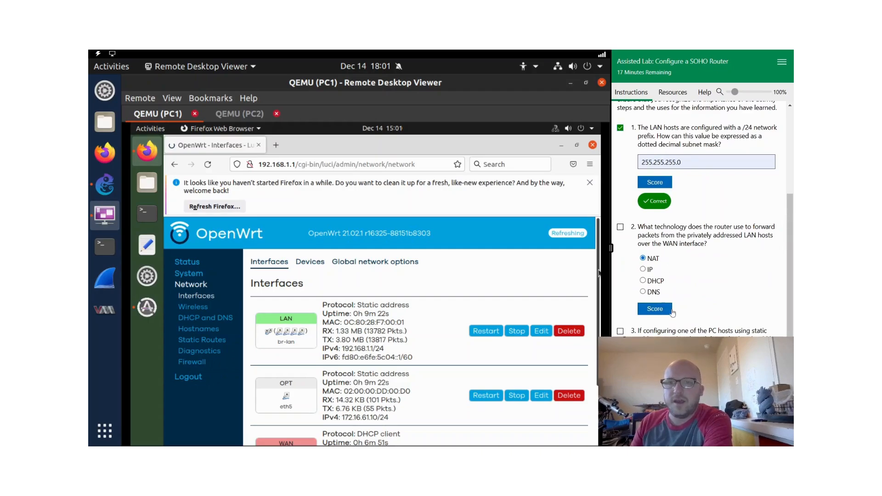
pyautogui.click(666, 311)
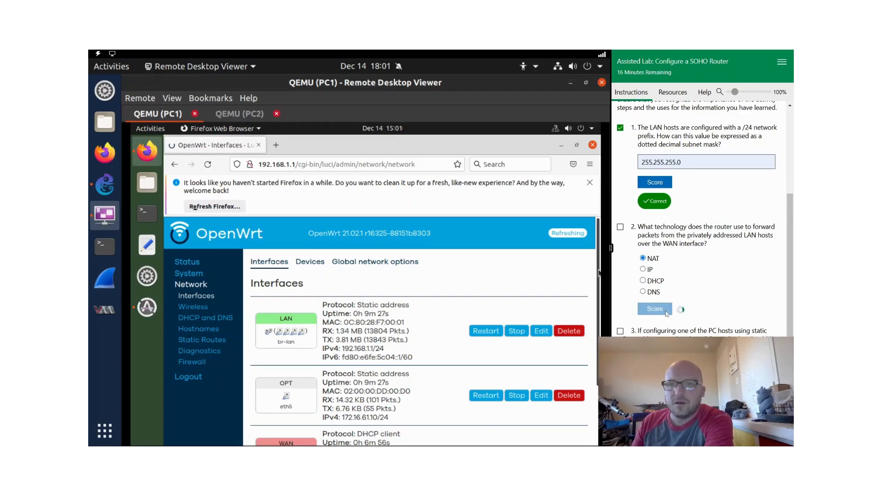
pyautogui.click(621, 227)
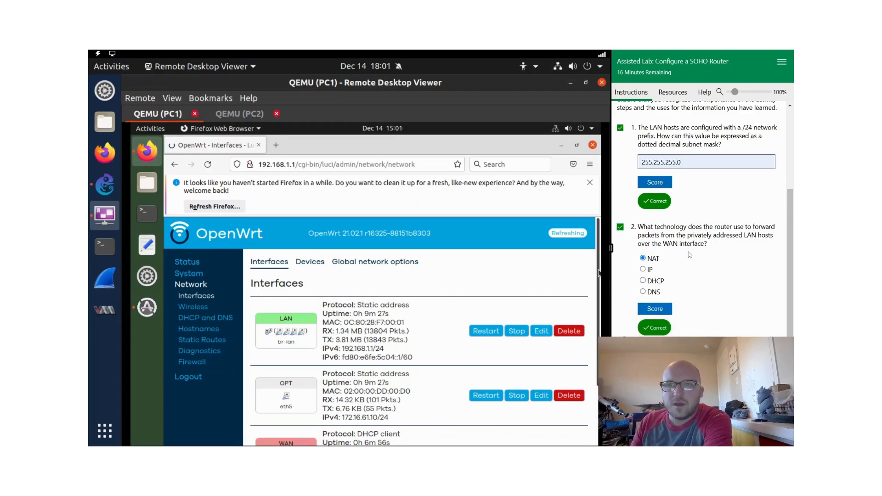
# - Check off question 3 about the gateway value for a statically addressed PC and bring up its answer field
pyautogui.scroll(-1, 690, 255)
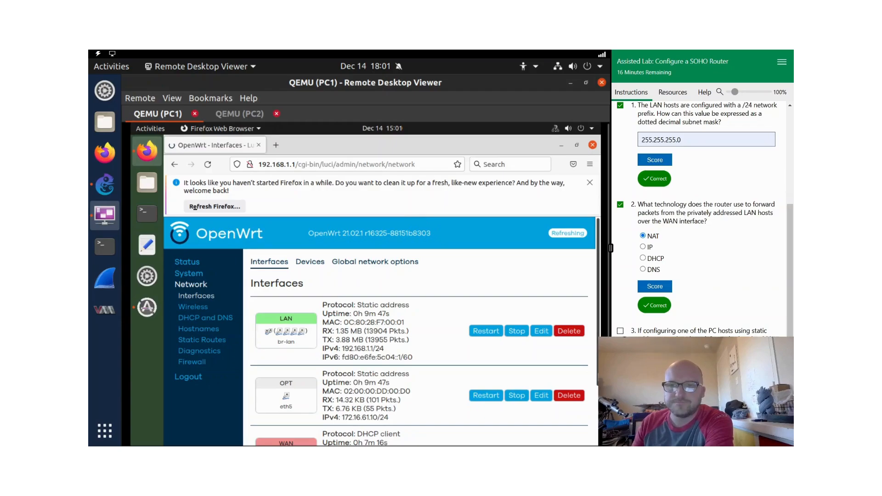
pyautogui.click(620, 331)
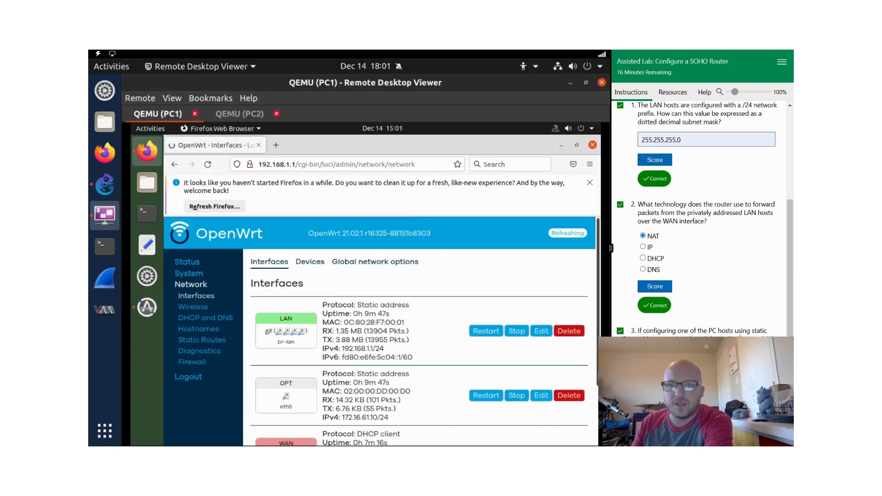
pyautogui.scroll(-1, 621, 332)
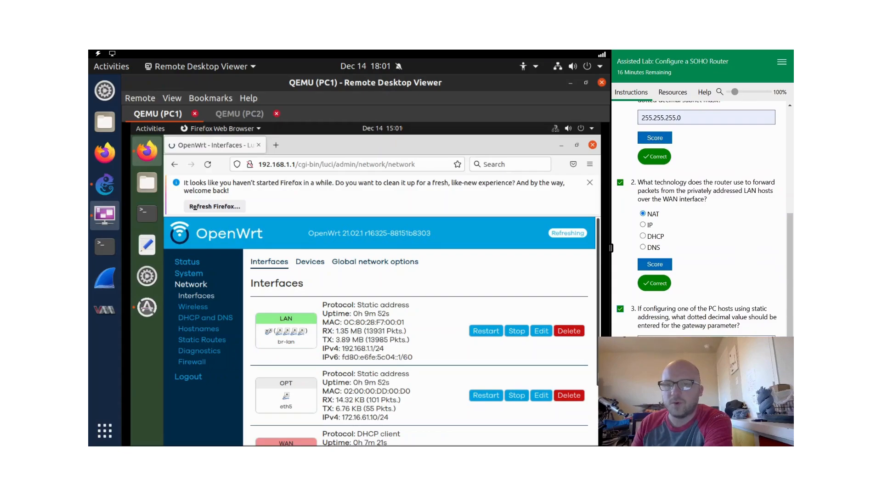